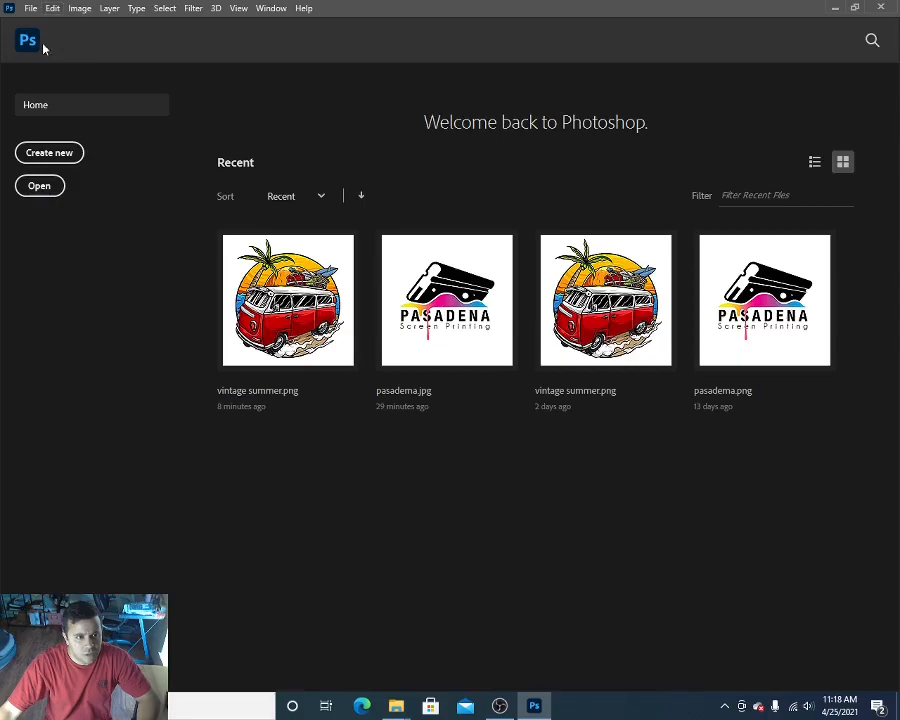
# Step: Create a new 13 × 19 inch RGB document at 300 pixels/inch with a white background
pyautogui.click(57, 156)
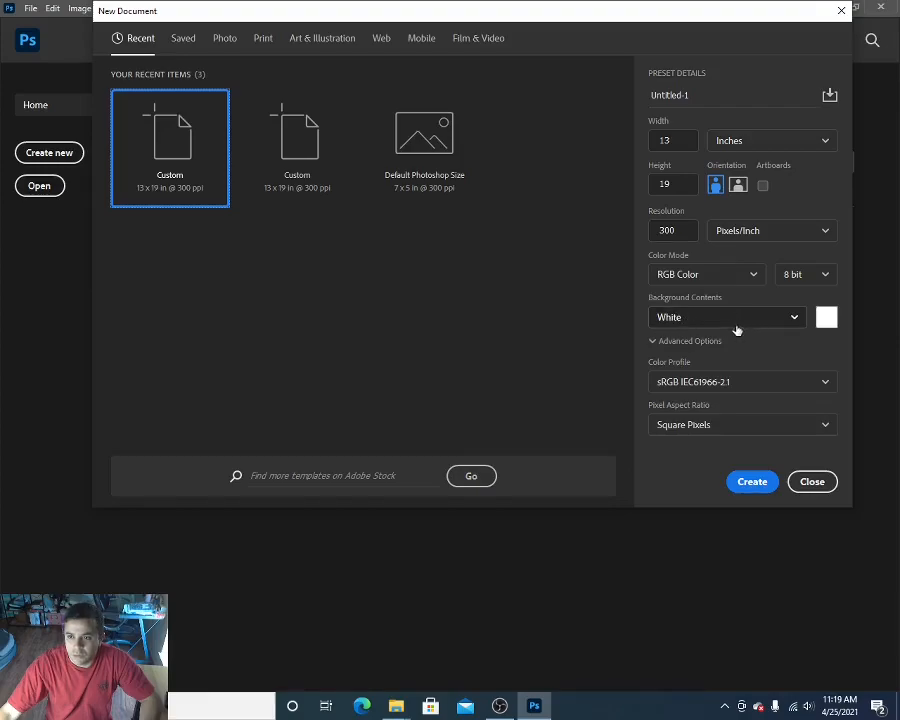
pyautogui.click(748, 488)
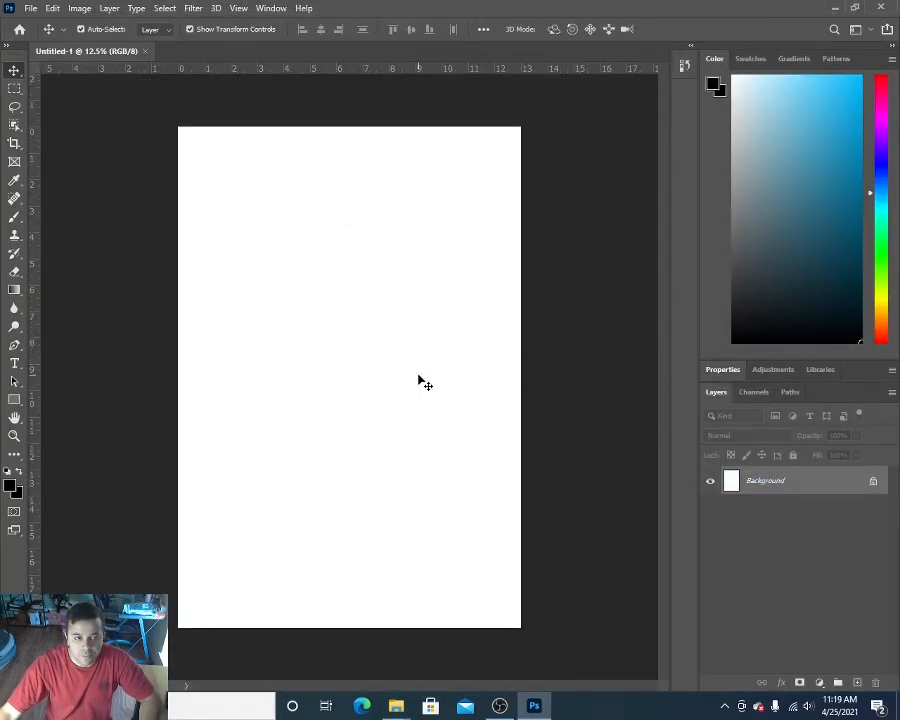
# Step: Open the vintage summer PNG and paste its van artwork into the blank 13 × 19 inch document
pyautogui.click(28, 9)
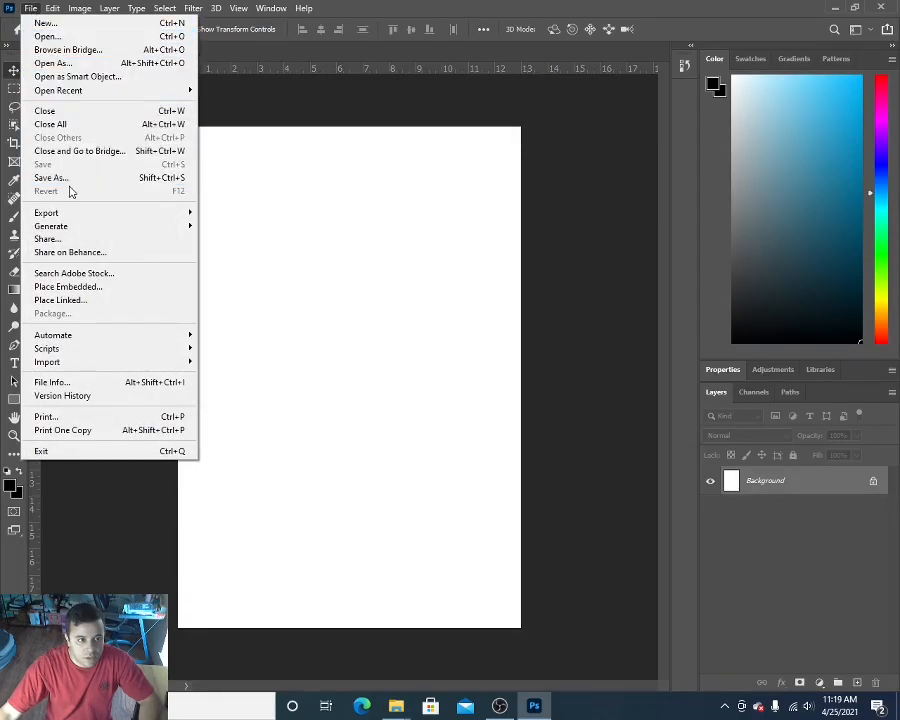
pyautogui.click(43, 37)
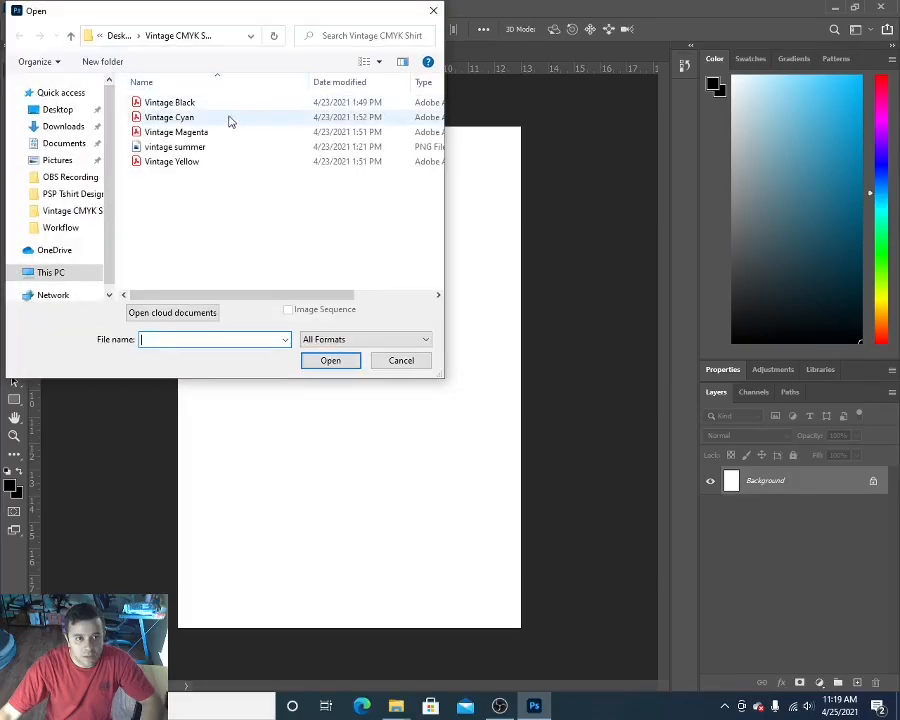
pyautogui.click(175, 150)
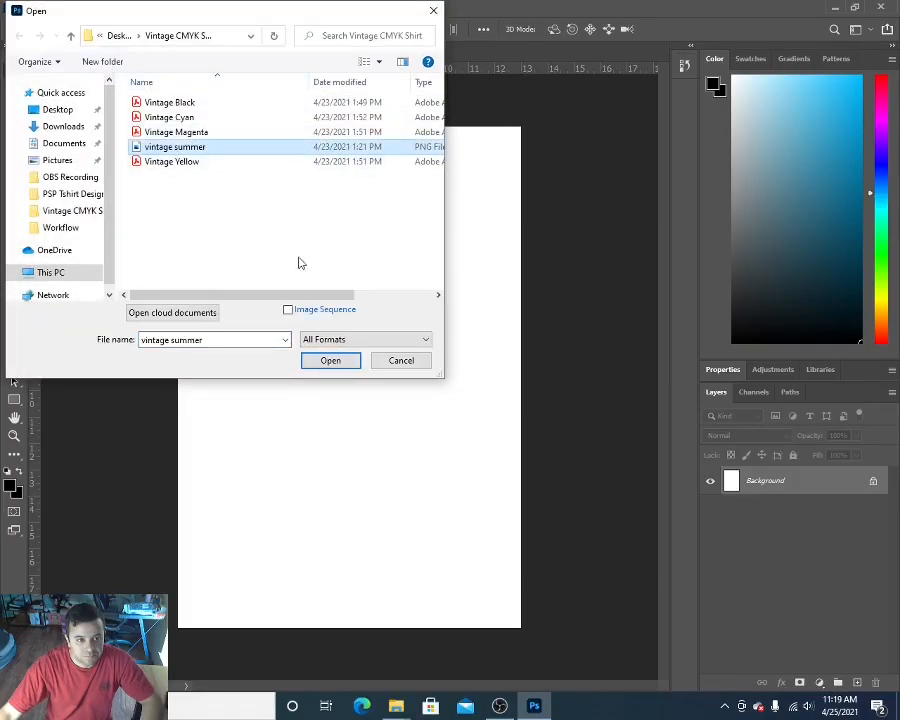
pyautogui.click(345, 362)
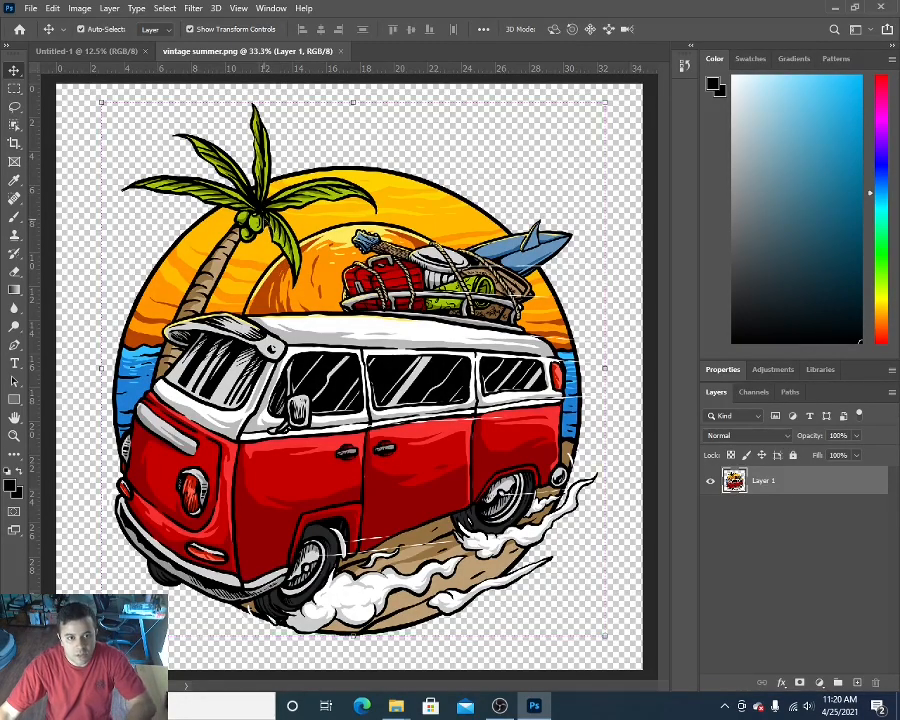
pyautogui.click(86, 48)
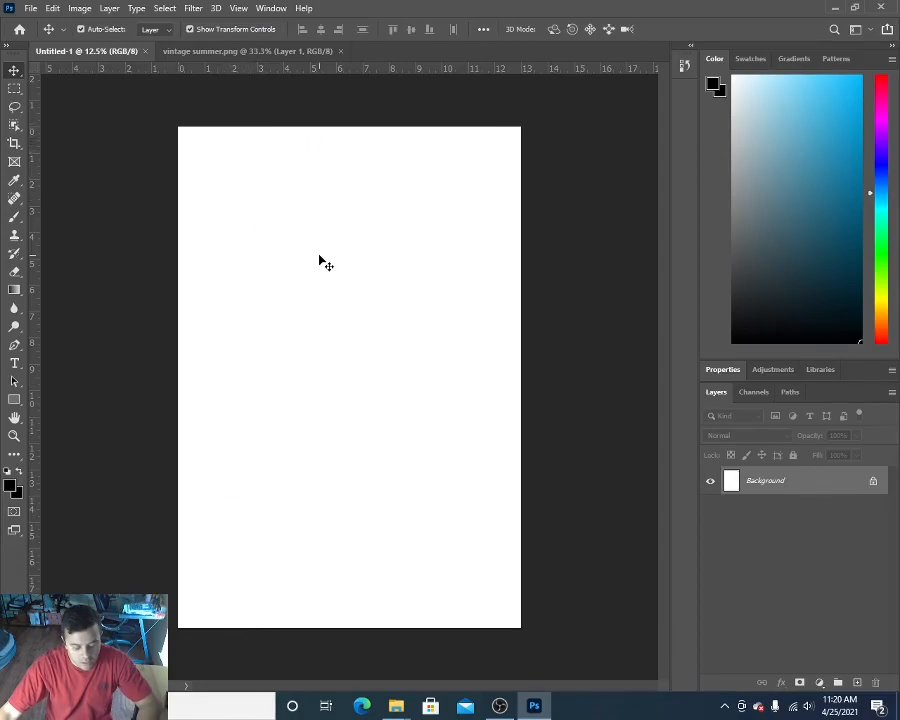
pyautogui.hotkey('ctrl', 'v')
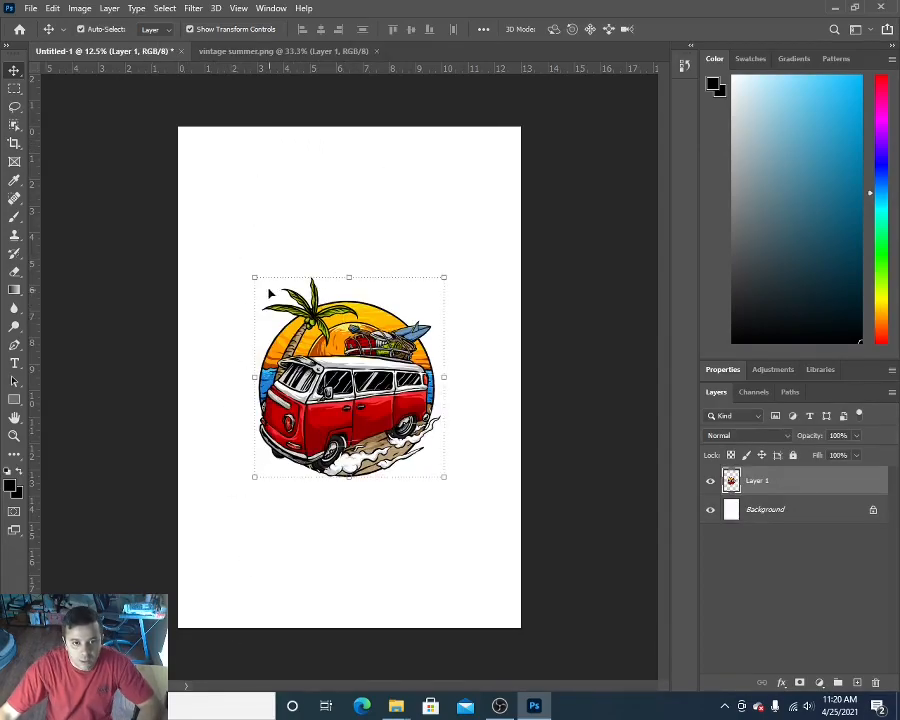
# Step: Enlarge the pasted van artwork proportionally to about 157% and centre it on the page
pyautogui.moveTo(254, 277); pyautogui.dragTo(215, 236)
pyautogui.moveTo(446, 234); pyautogui.dragTo(497, 186)
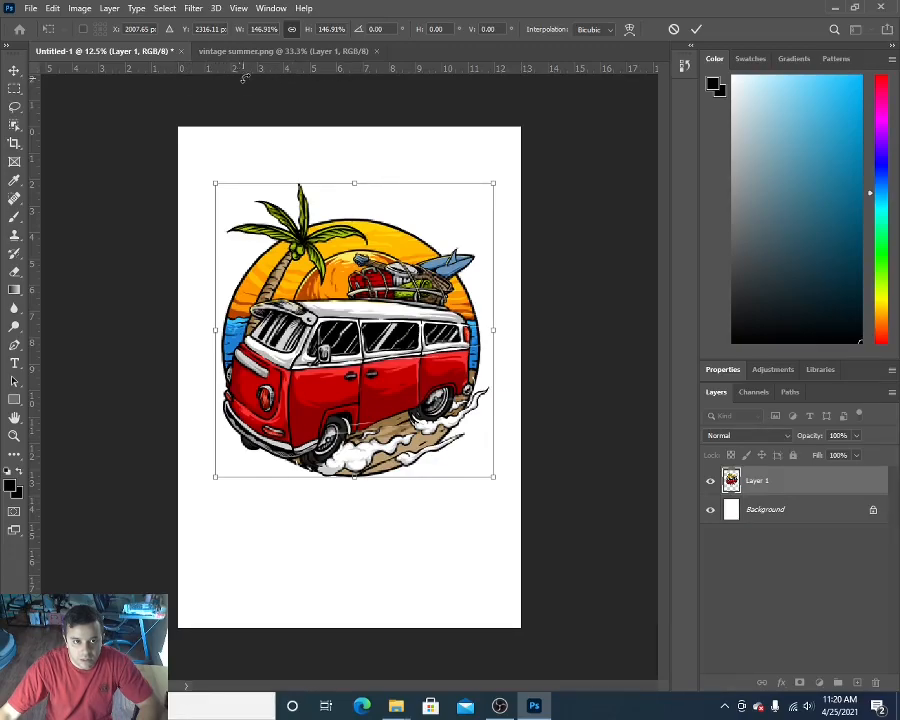
pyautogui.moveTo(368, 257); pyautogui.dragTo(325, 201)
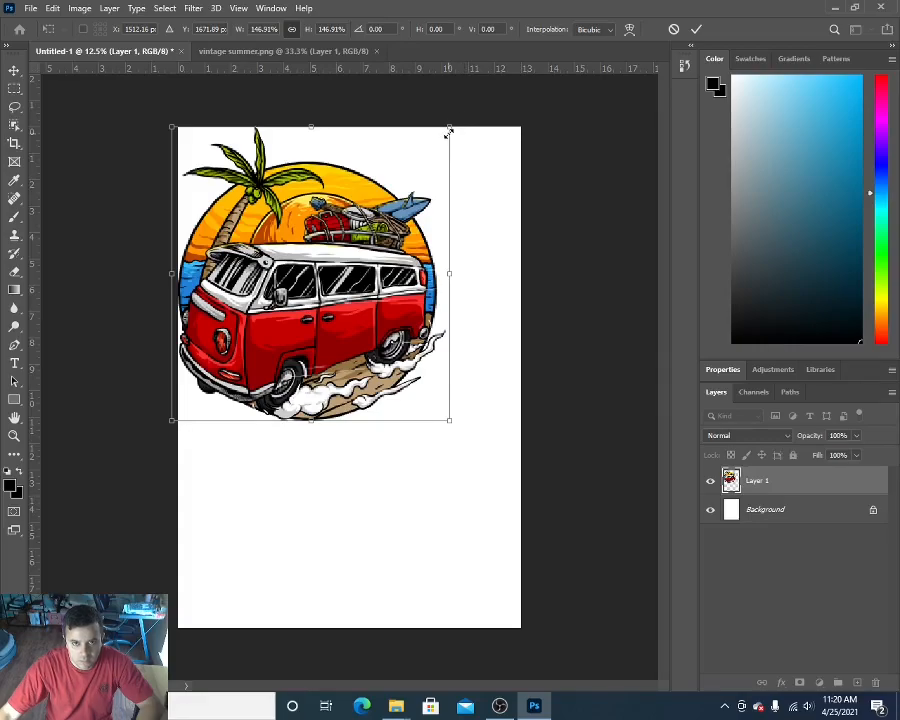
pyautogui.moveTo(447, 421); pyautogui.dragTo(469, 438)
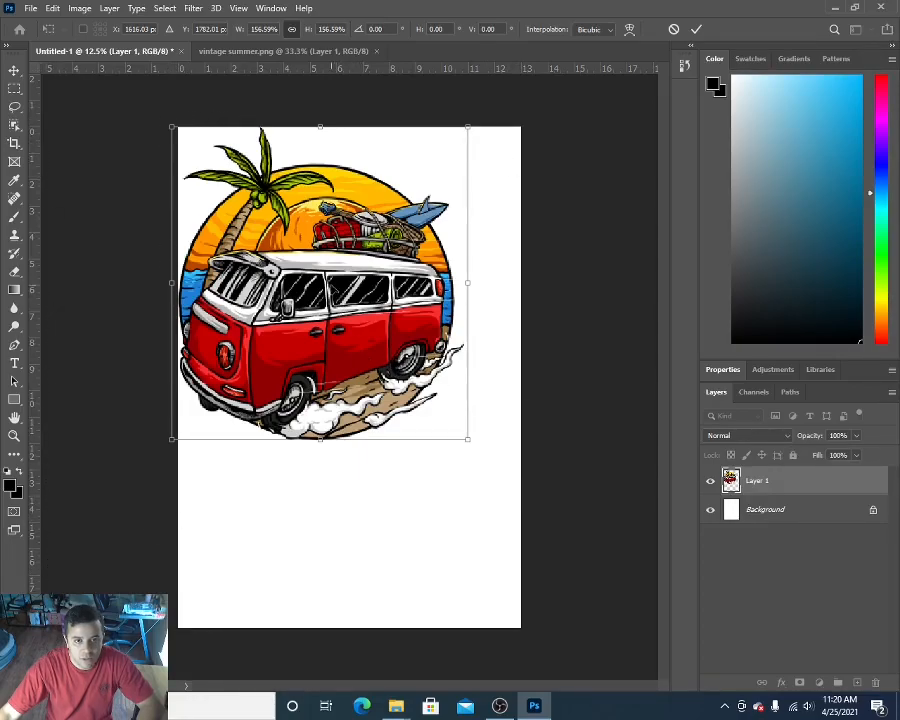
pyautogui.moveTo(341, 248); pyautogui.dragTo(378, 341)
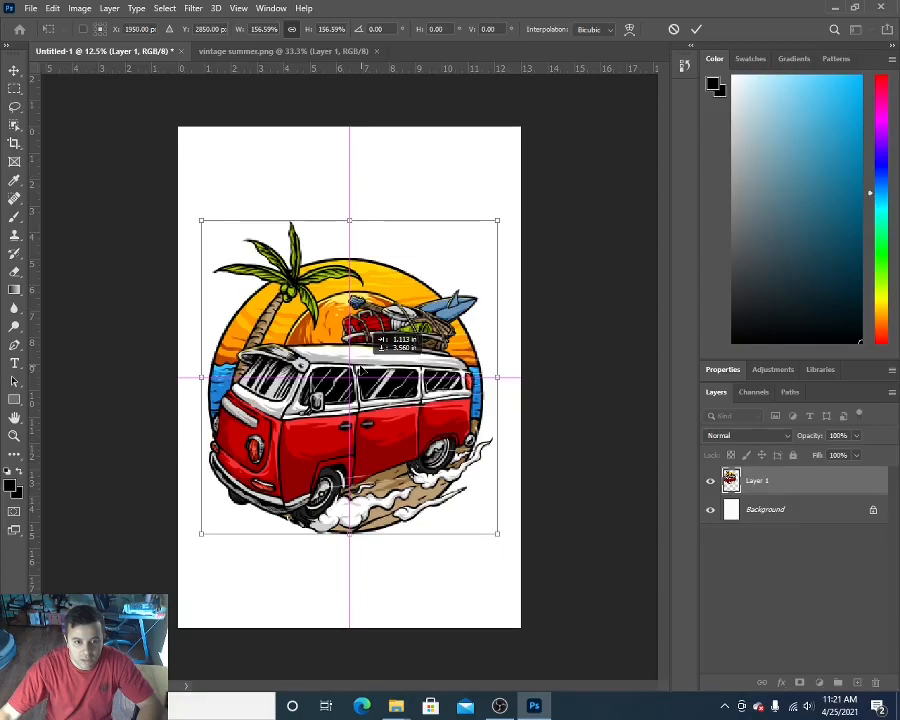
pyautogui.moveTo(378, 341); pyautogui.dragTo(378, 341)
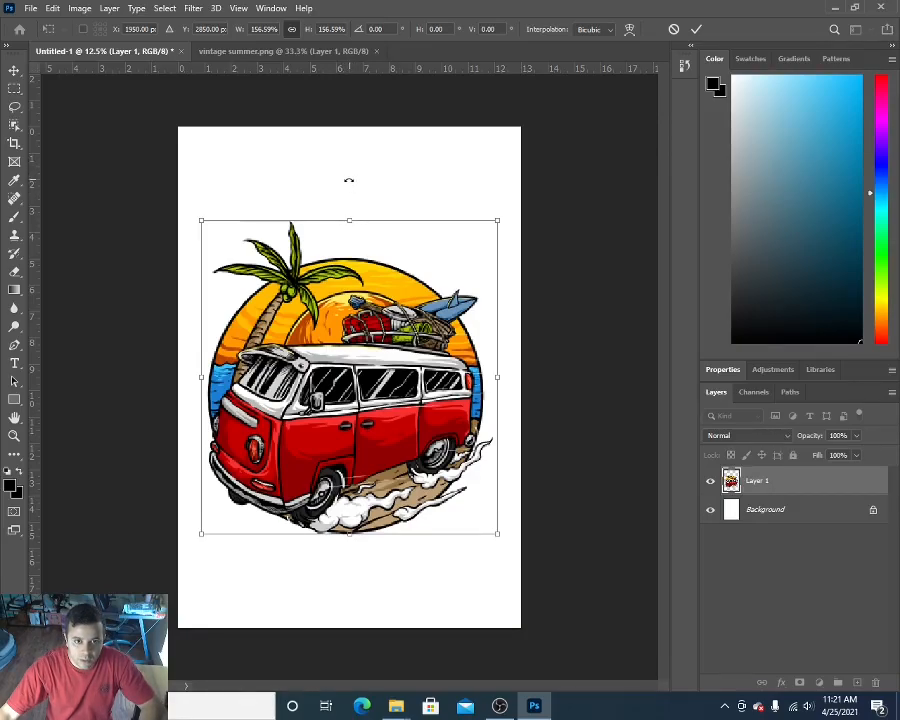
# Step: Add a small text box containing a black 72 pt "+" above the van artwork as a registration mark
pyautogui.click(15, 363)
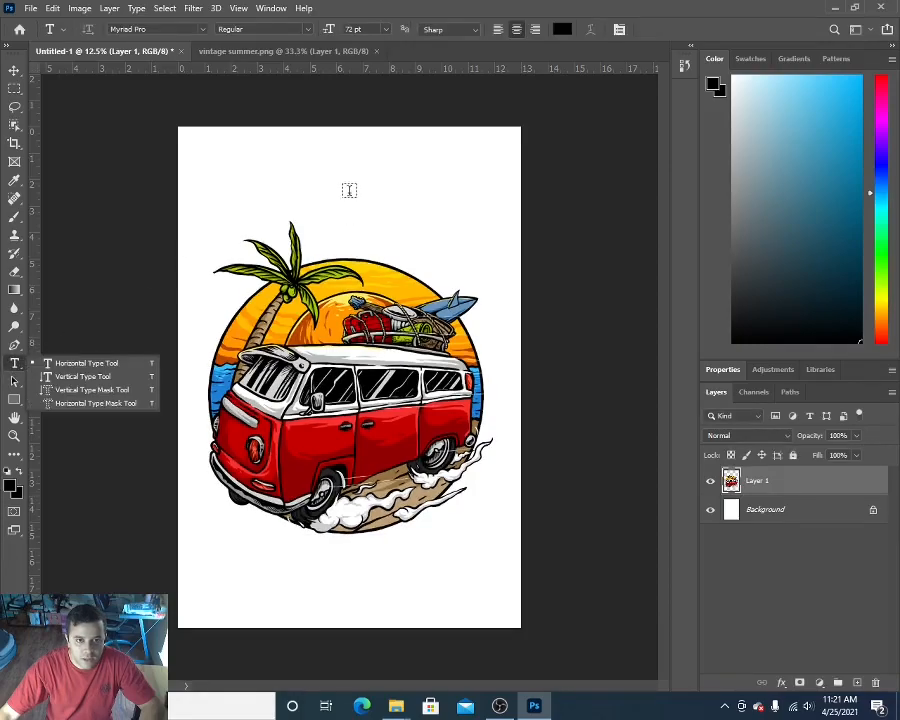
pyautogui.moveTo(349, 175); pyautogui.dragTo(372, 205)
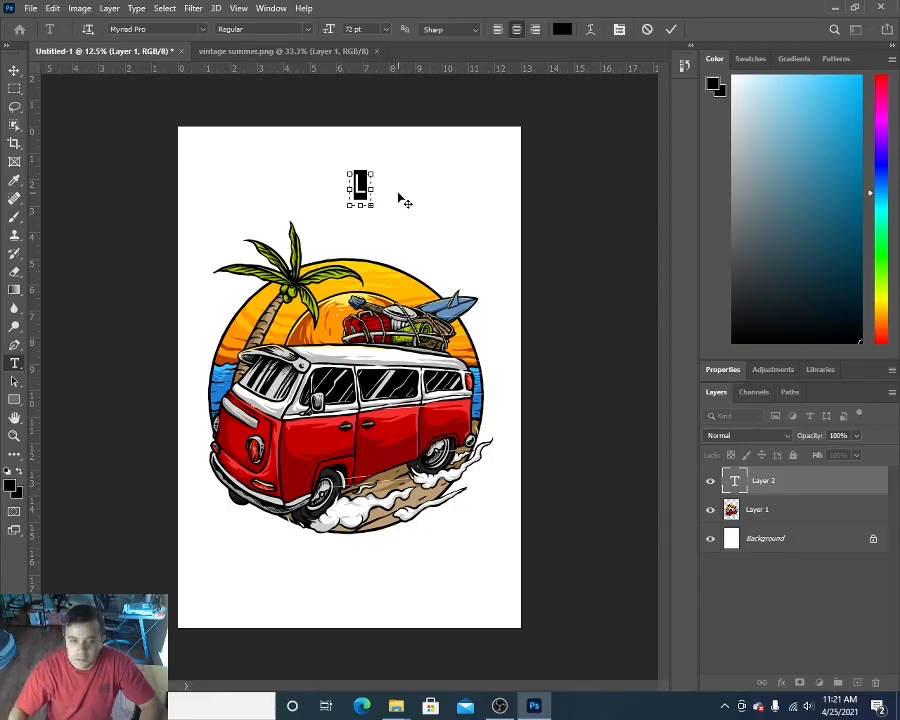
pyautogui.press('BackSpace')
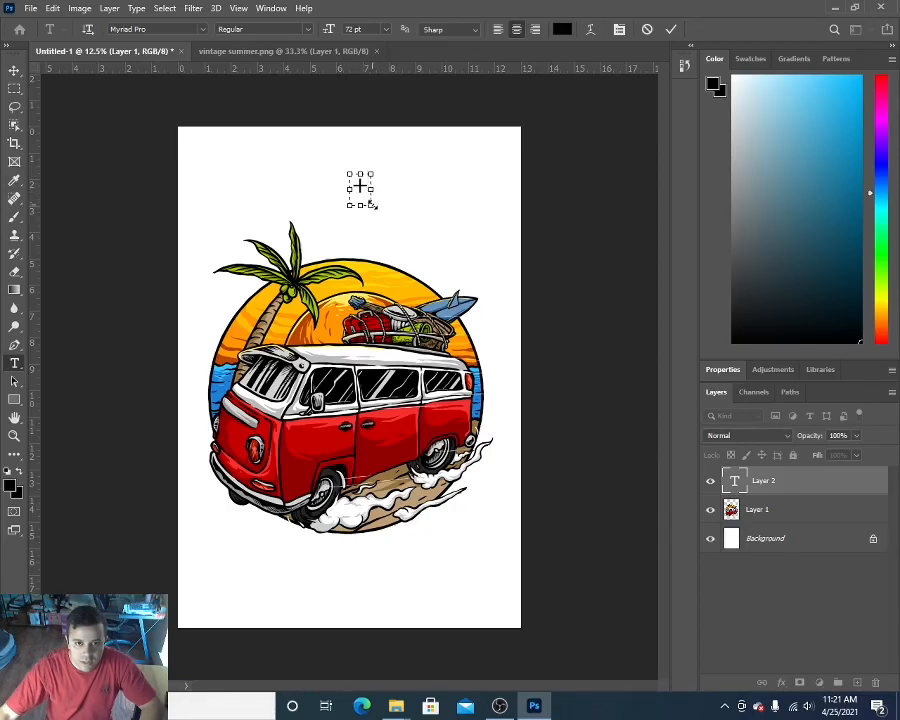
pyautogui.moveTo(372, 206); pyautogui.dragTo(372, 202)
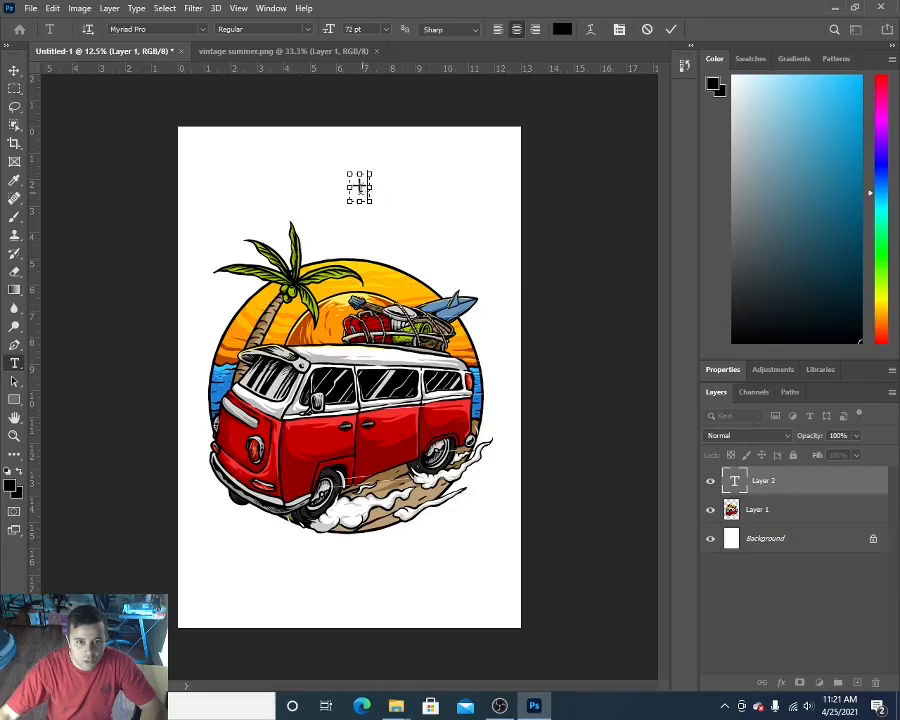
pyautogui.click(14, 71)
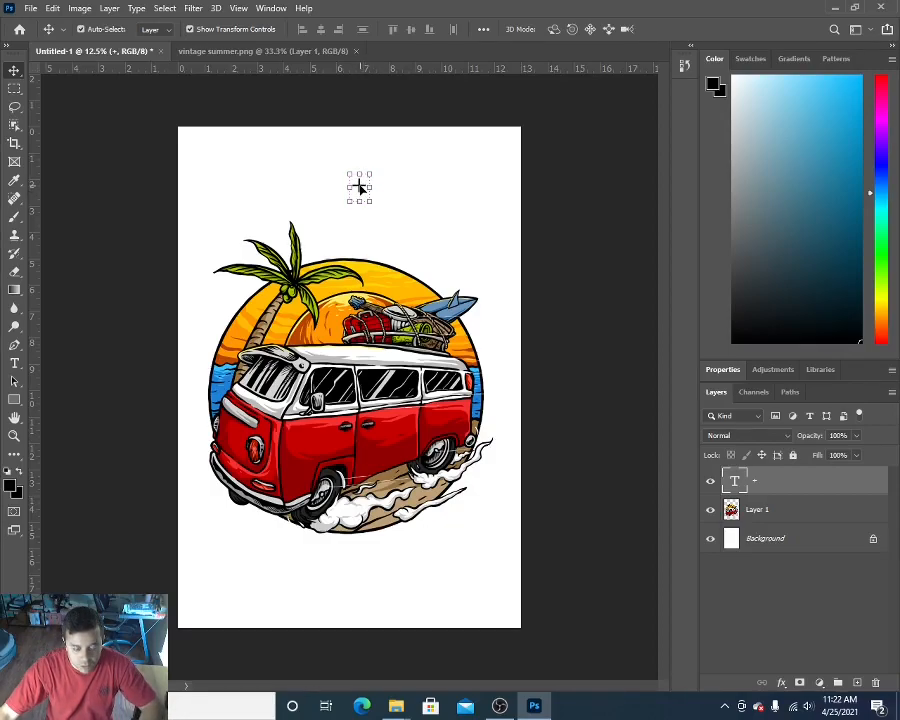
# Step: Duplicate the "+" text layer and align the visible mark with the page's vertical centre line above the artwork
pyautogui.press('ctrl')
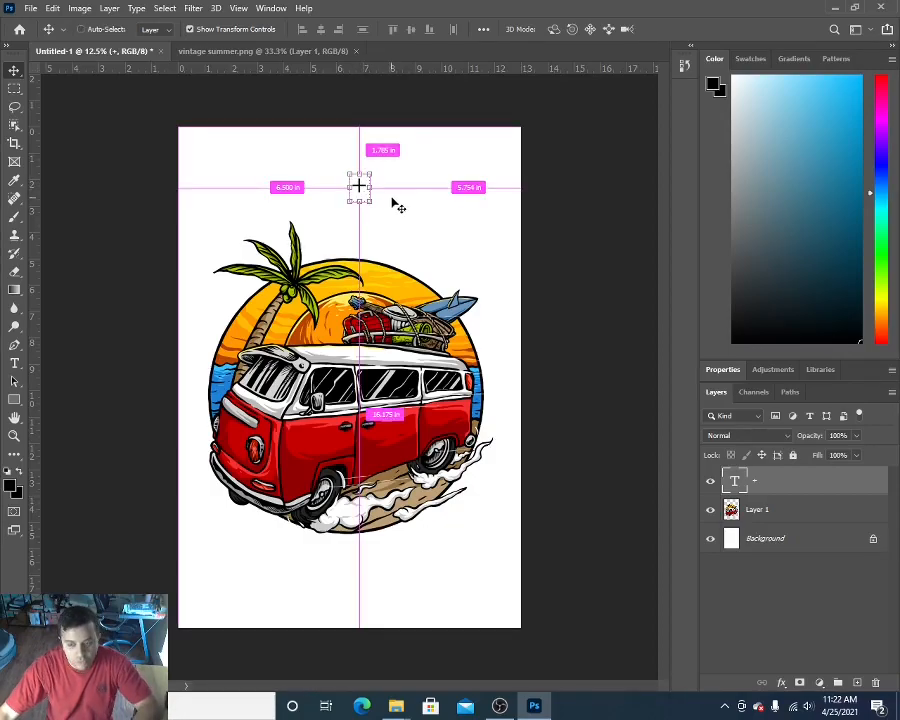
pyautogui.hotkey('ctrl', 'j')
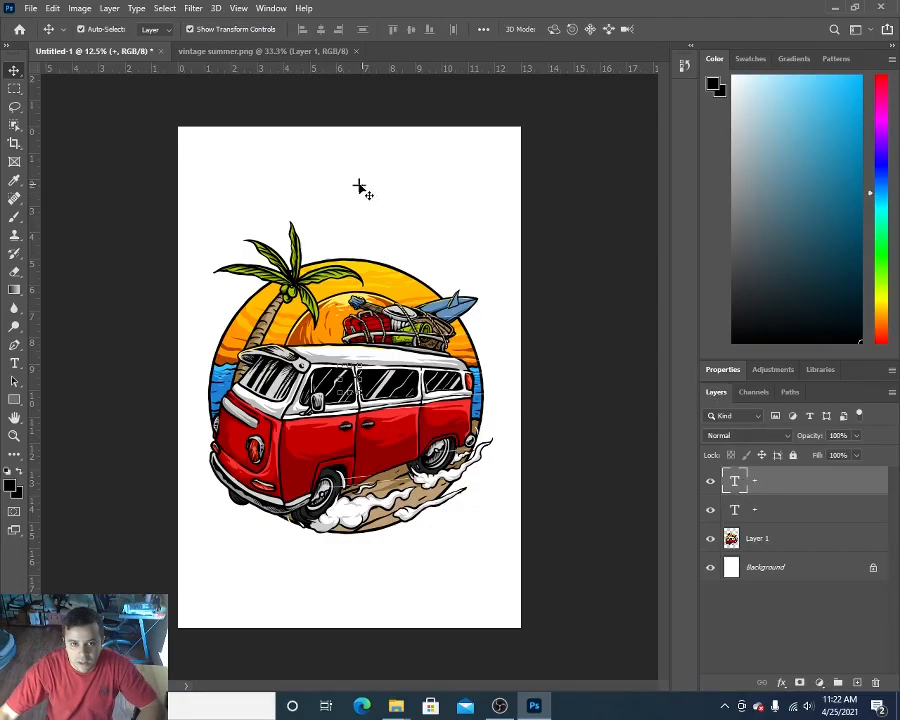
pyautogui.click(362, 190)
pyautogui.click(361, 189)
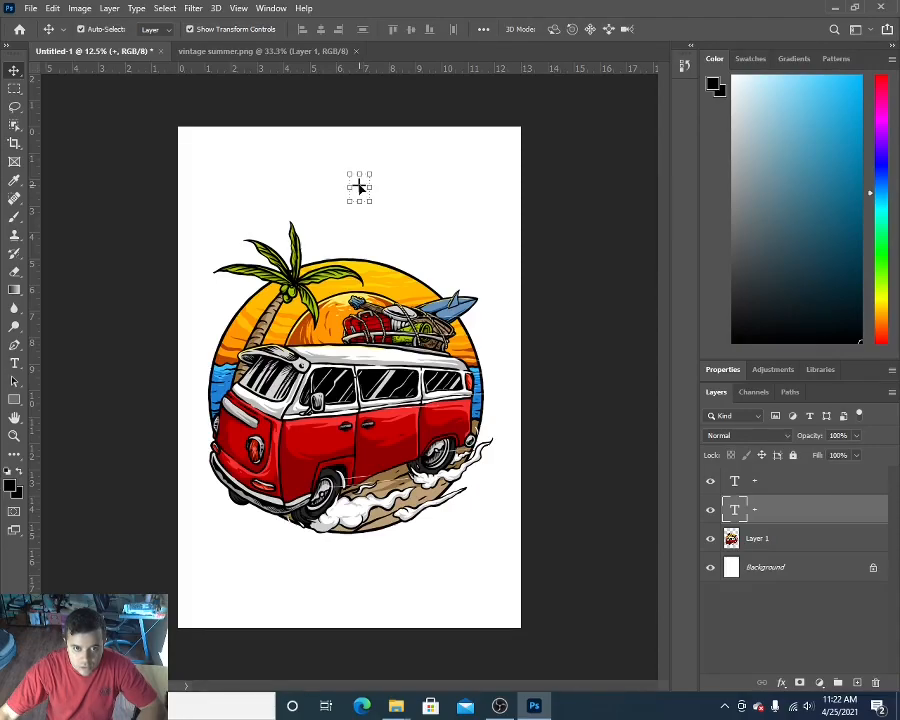
pyautogui.moveTo(359, 187)
pyautogui.mouseDown()
pyautogui.moveTo(358, 282)
pyautogui.moveTo(358, 187)
pyautogui.moveTo(352, 211)
pyautogui.moveTo(350, 186)
pyautogui.mouseUp()
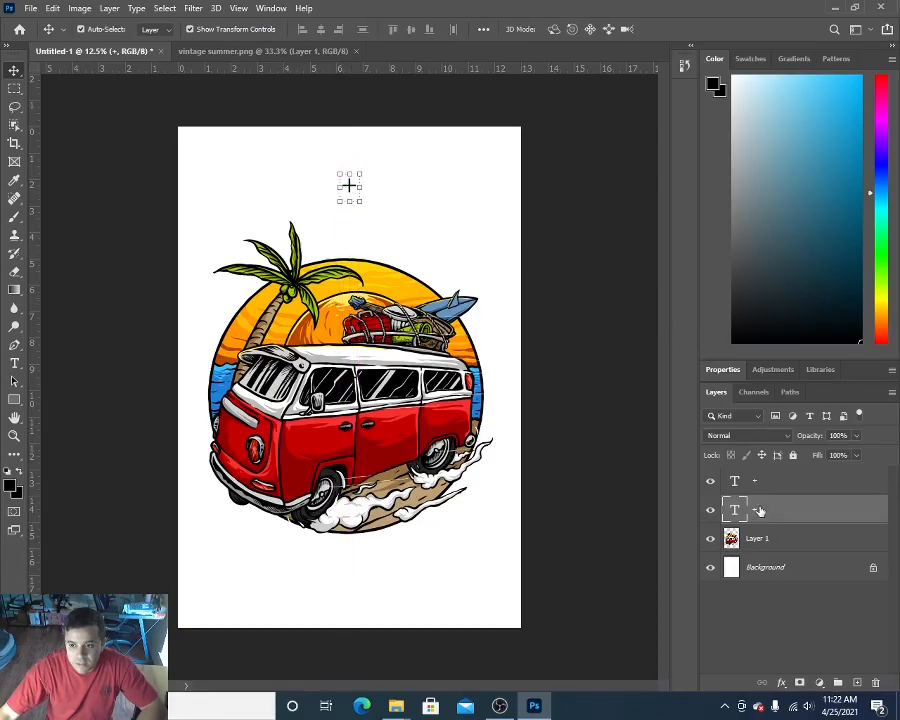
# Step: Move the visible "+" mark straight down below the van artwork and check which layer holds it by toggling visibility
pyautogui.click(739, 484)
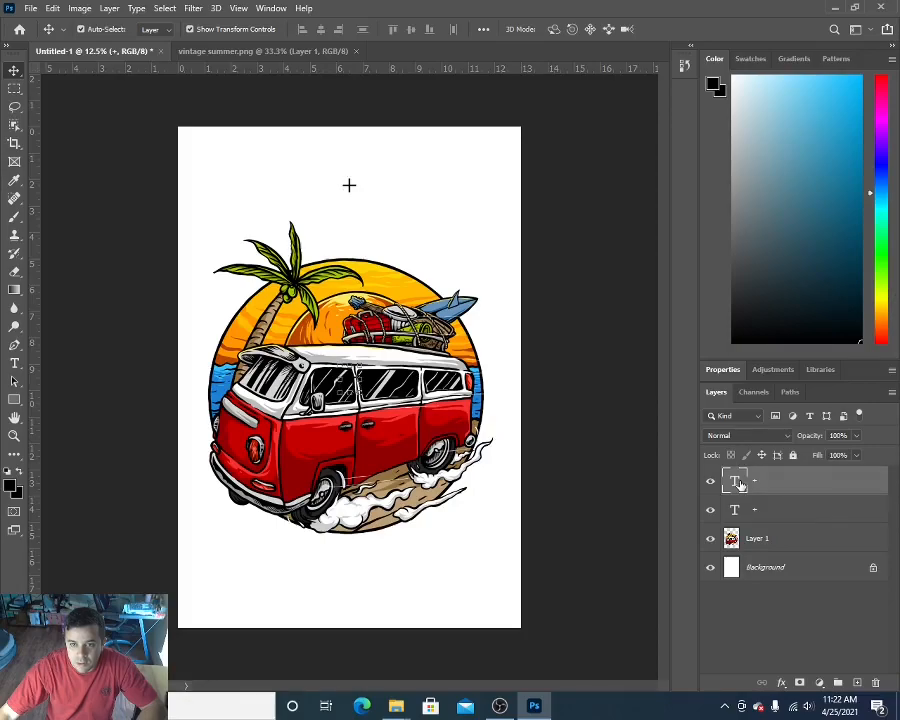
pyautogui.moveTo(350, 188); pyautogui.dragTo(348, 567)
pyautogui.click(710, 512)
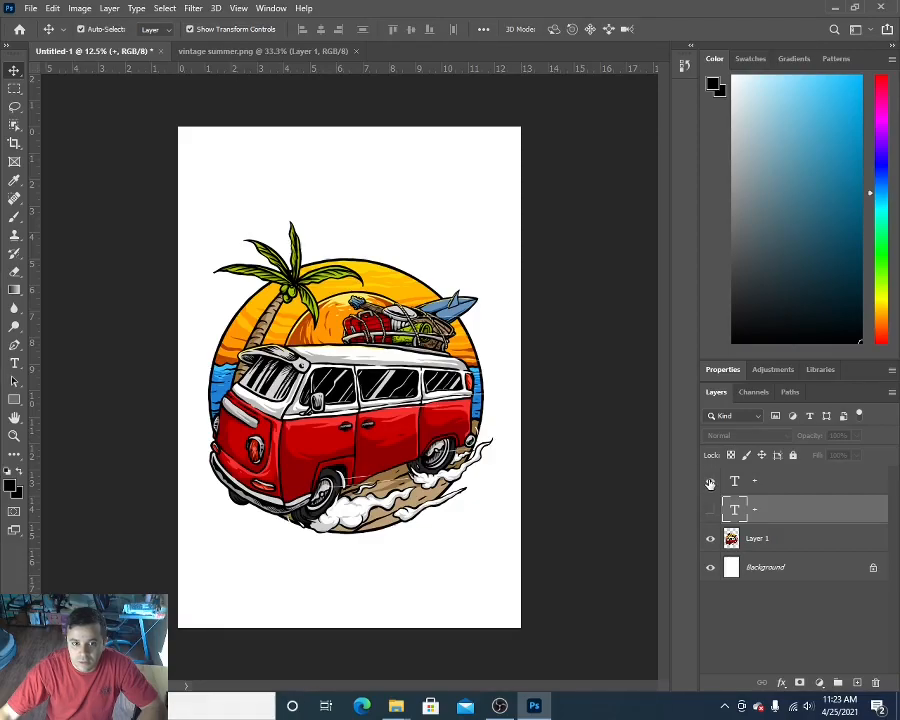
pyautogui.click(710, 510)
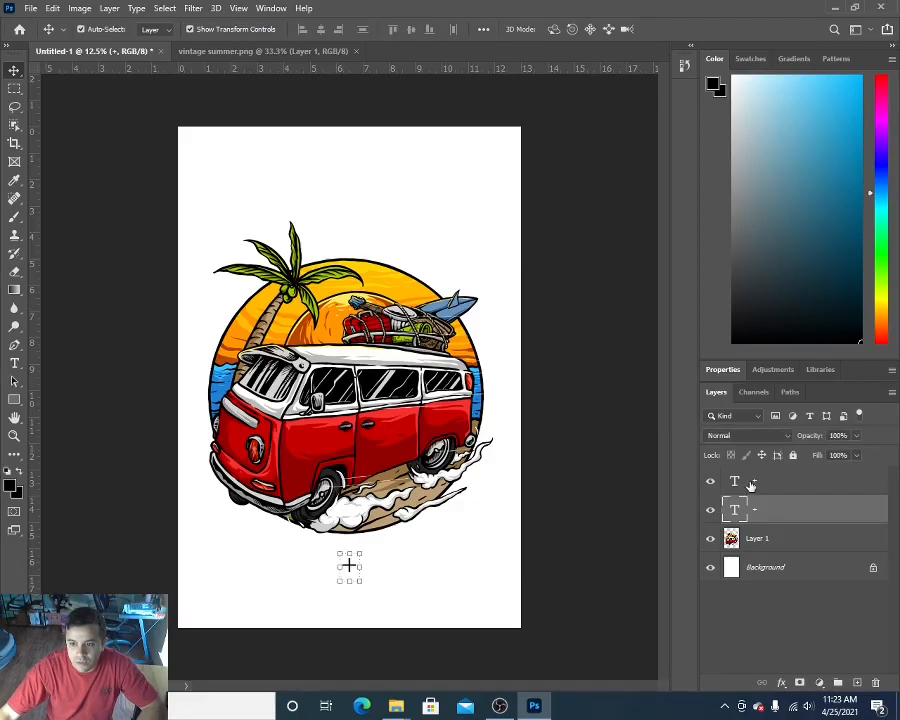
# Step: Delete the redundant uppermost "+" text layer
pyautogui.click(752, 484)
pyautogui.rightClick(764, 484)
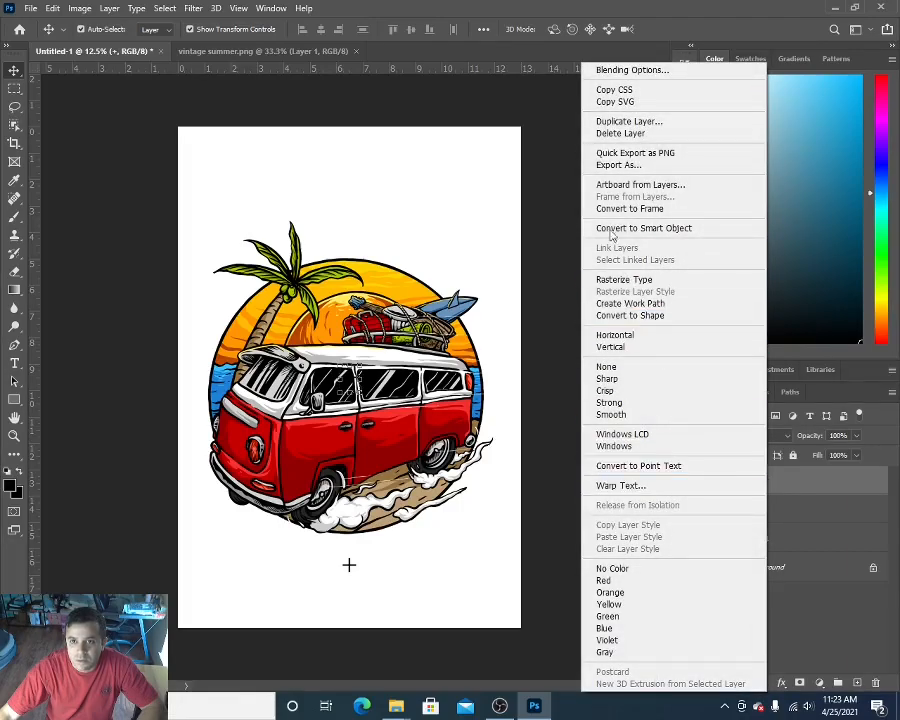
pyautogui.click(623, 136)
pyautogui.click(385, 264)
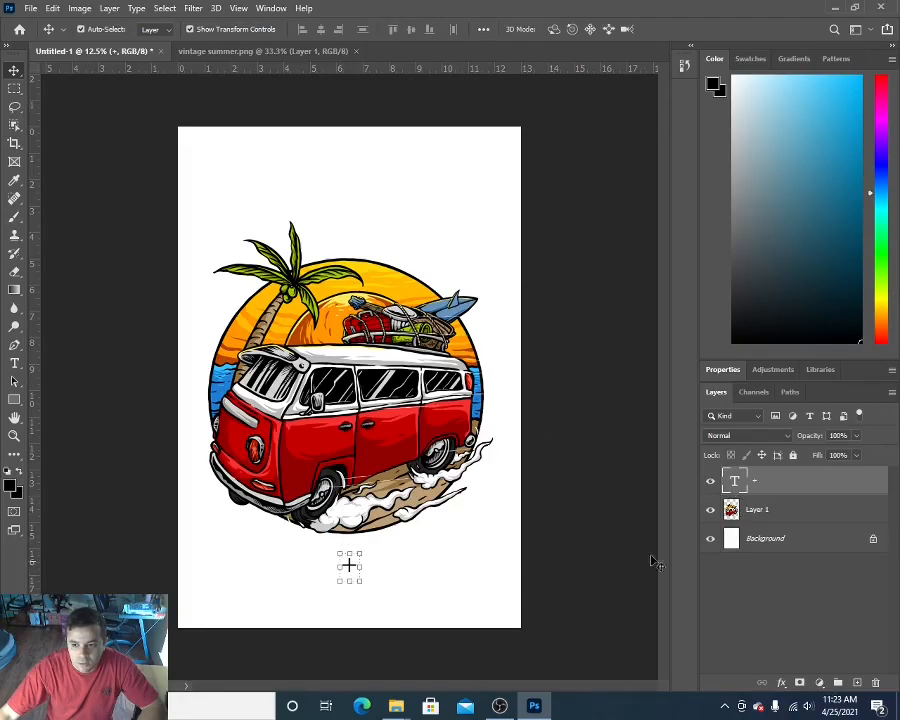
# Step: Duplicate the remaining "+" layer as "+ copy" and move the copy straight up above the palm tree, keeping it centred
pyautogui.rightClick(760, 484)
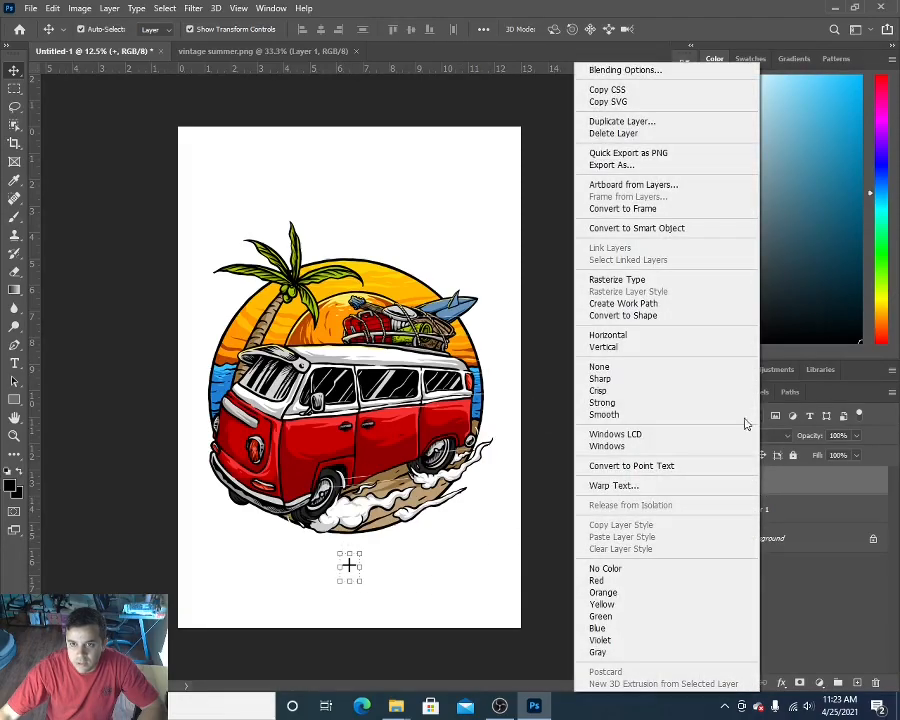
pyautogui.click(617, 121)
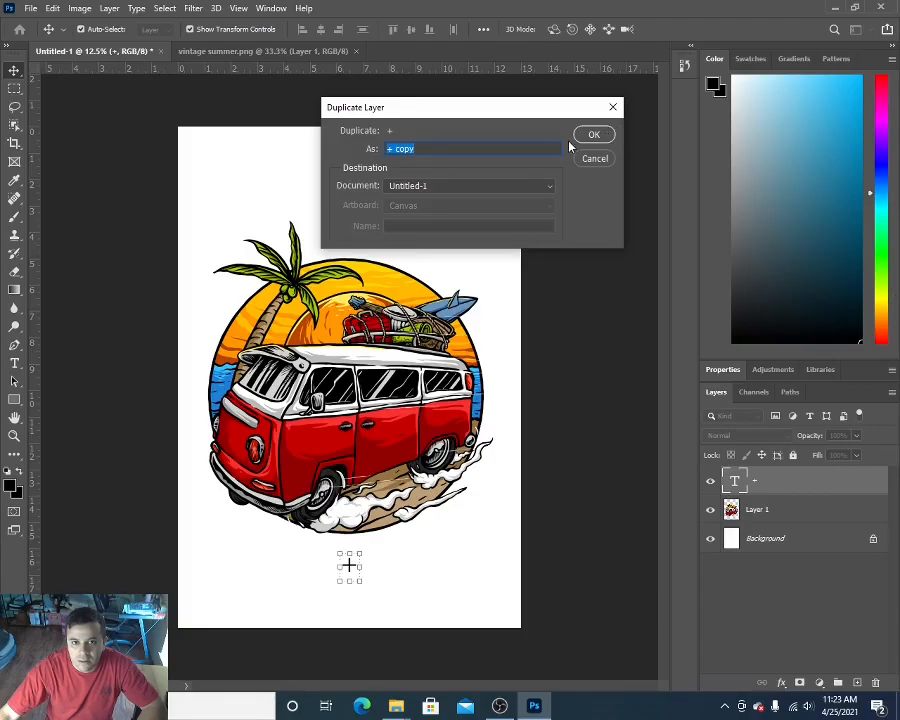
pyautogui.click(593, 134)
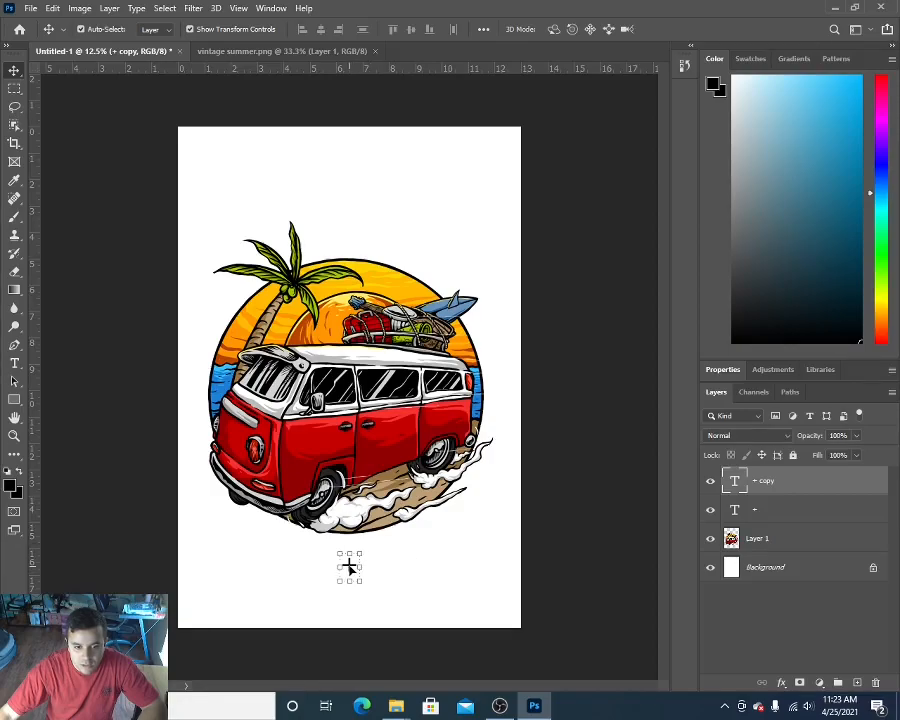
pyautogui.moveTo(349, 568); pyautogui.dragTo(349, 193)
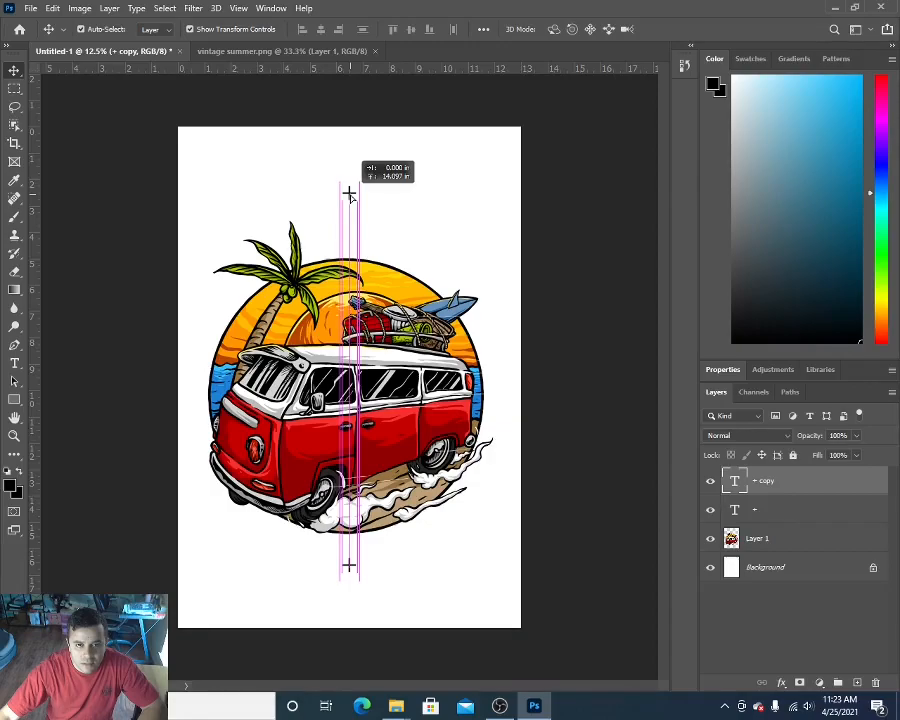
pyautogui.moveTo(349, 194); pyautogui.dragTo(349, 192)
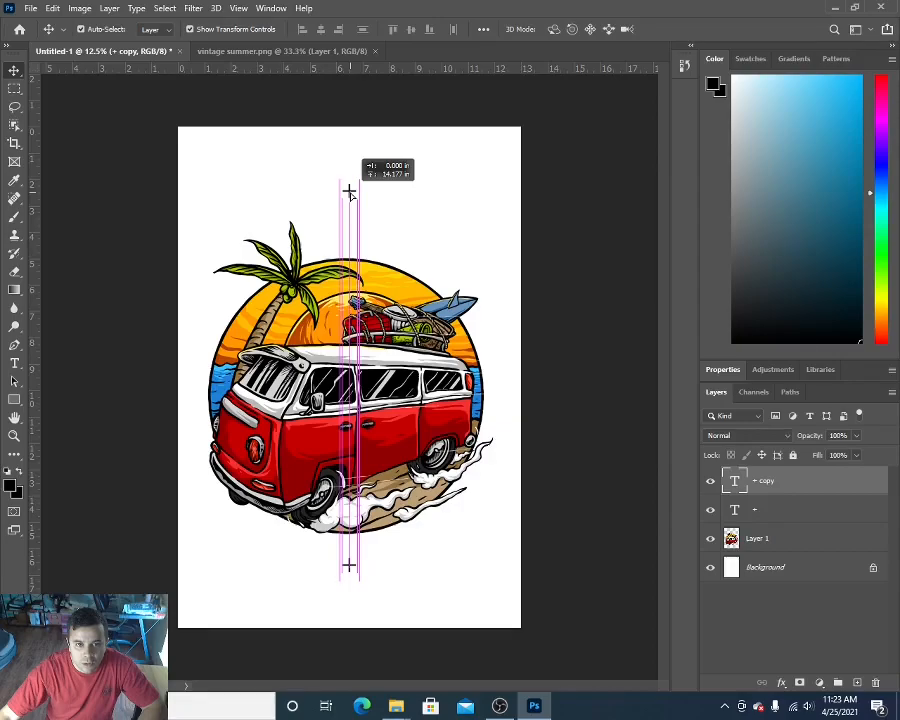
pyautogui.moveTo(349, 192); pyautogui.dragTo(349, 186)
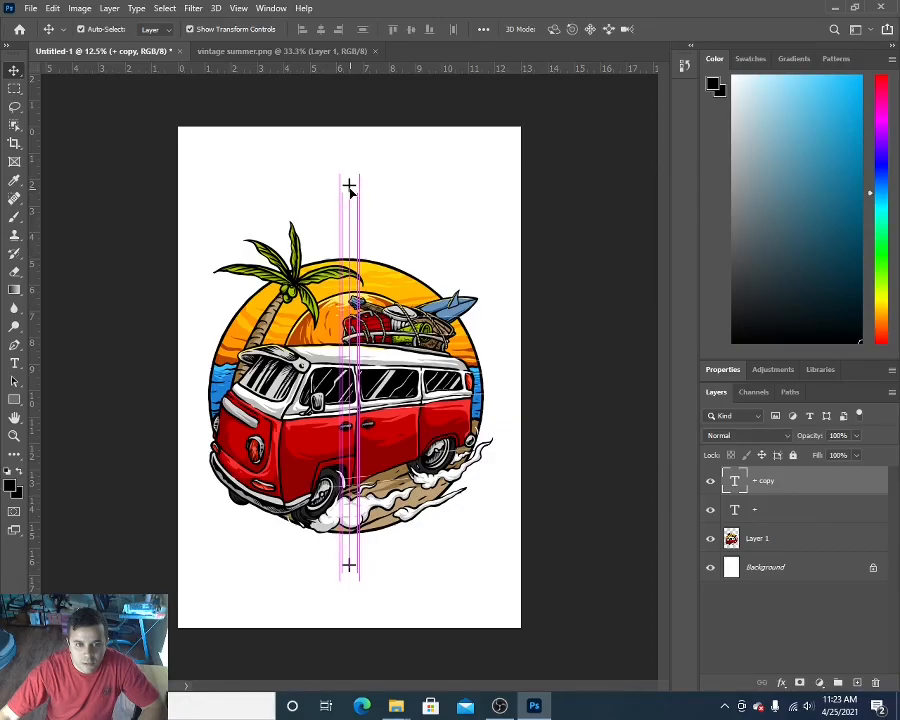
# Step: Move the lower "+" mark slightly further down below the artwork, keeping it on the centre line, and deselect it
pyautogui.click(350, 567)
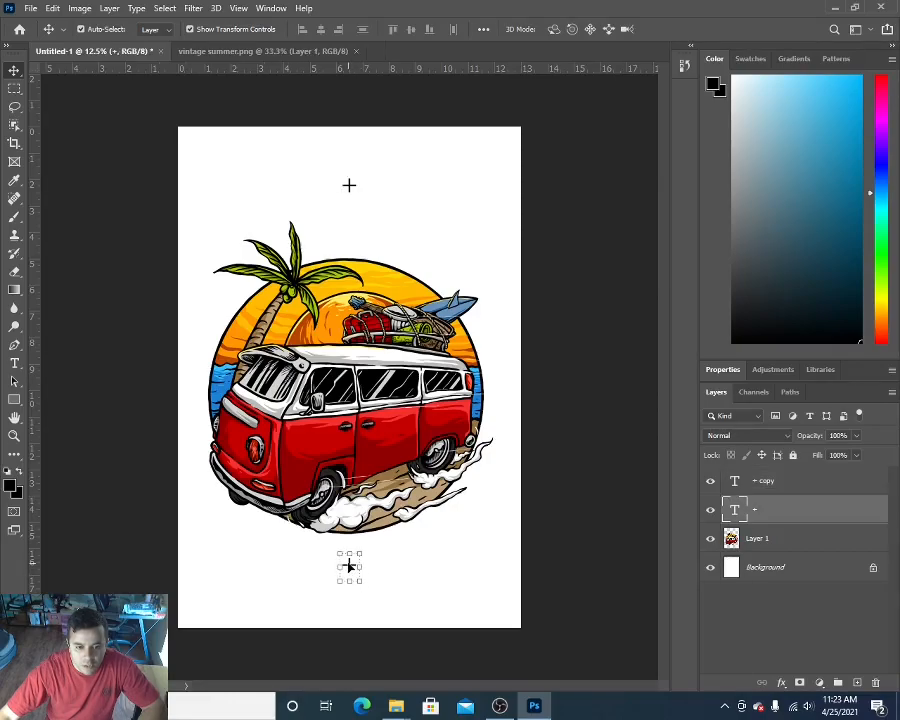
pyautogui.moveTo(349, 566); pyautogui.dragTo(350, 572)
pyautogui.click(535, 402)
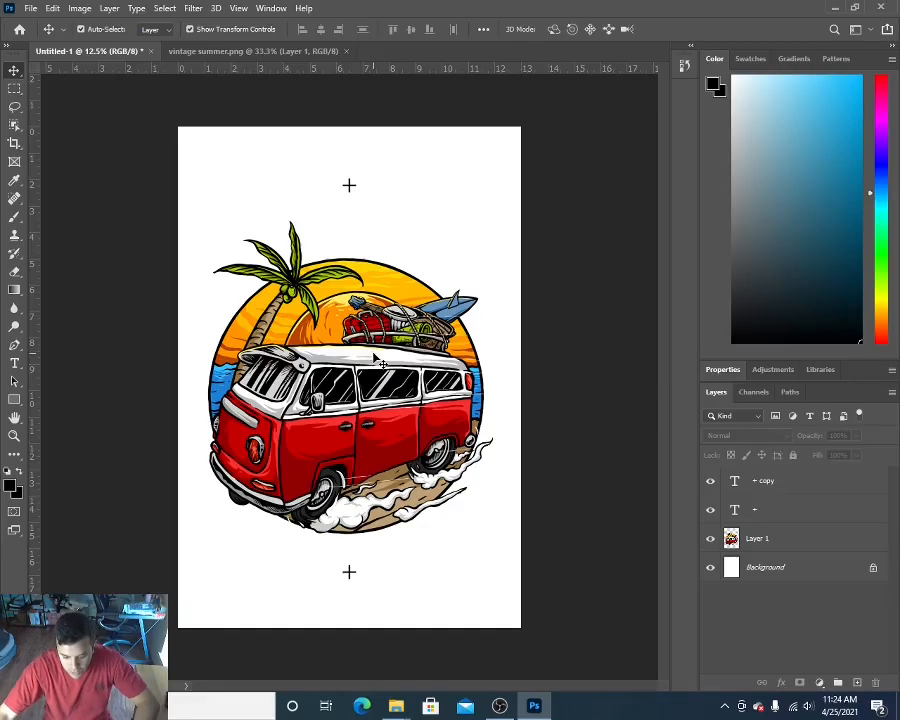
# Step: Convert the document to CMYK Color with its layers flattened, accepting the U.S. Web Coated (SWOP) v2 profile, and show its channels
pyautogui.click(77, 9)
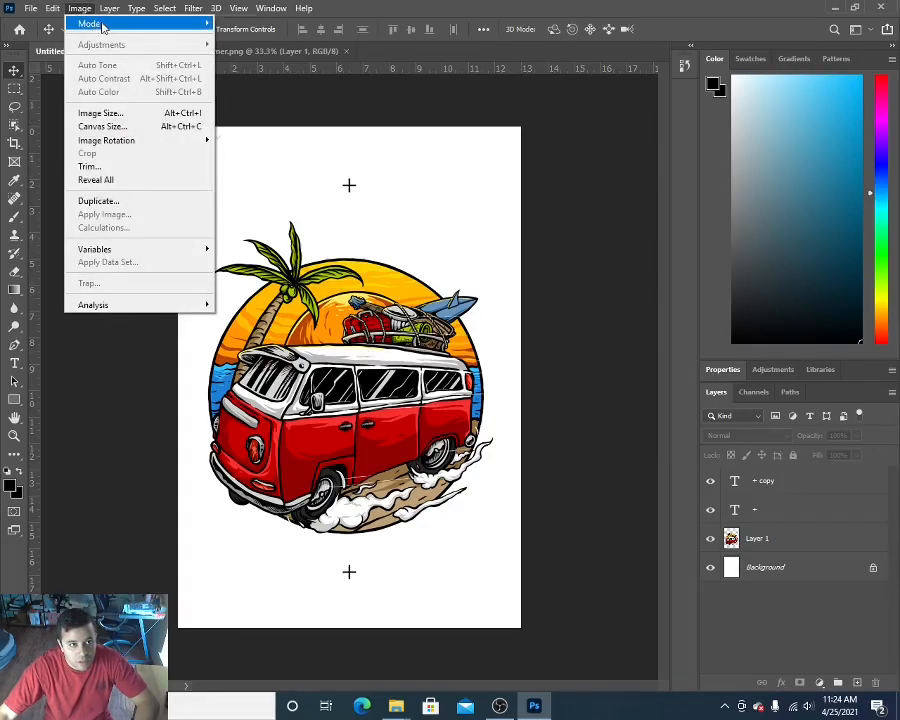
pyautogui.moveTo(137, 28)
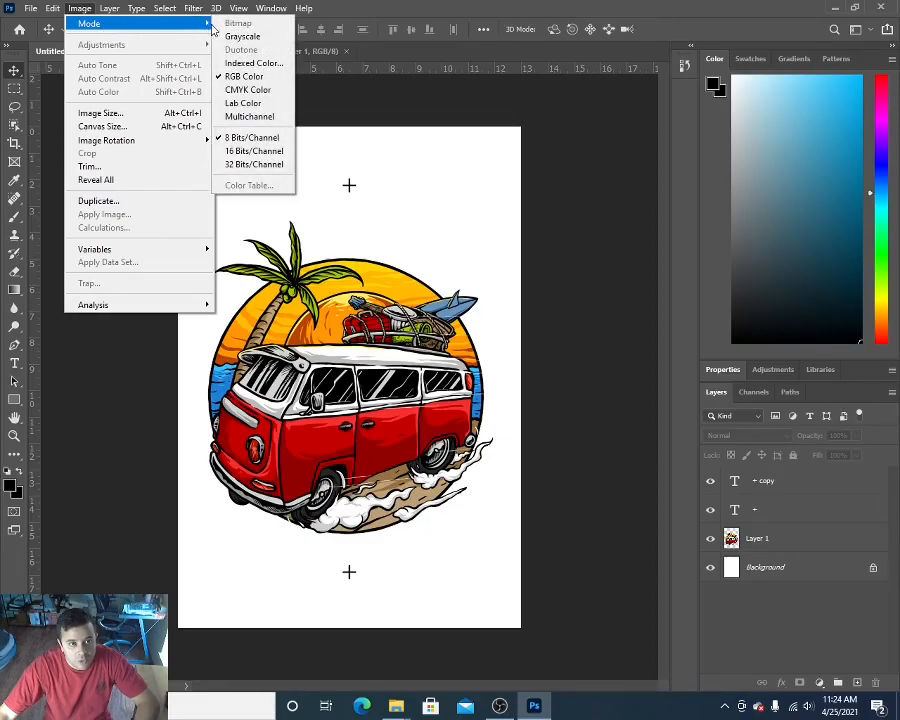
pyautogui.click(243, 90)
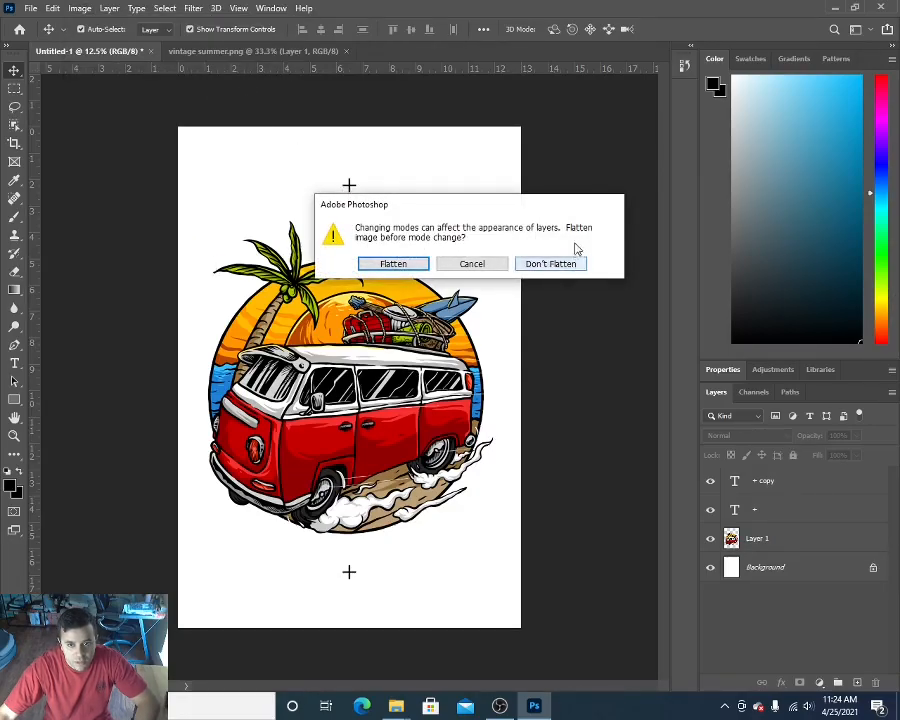
pyautogui.click(393, 266)
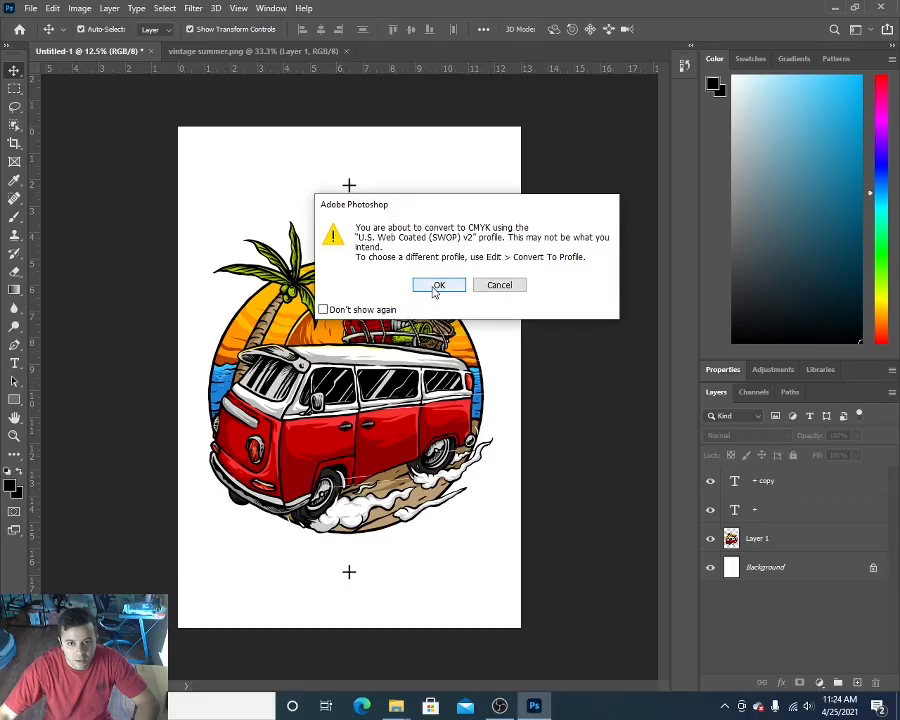
pyautogui.click(437, 286)
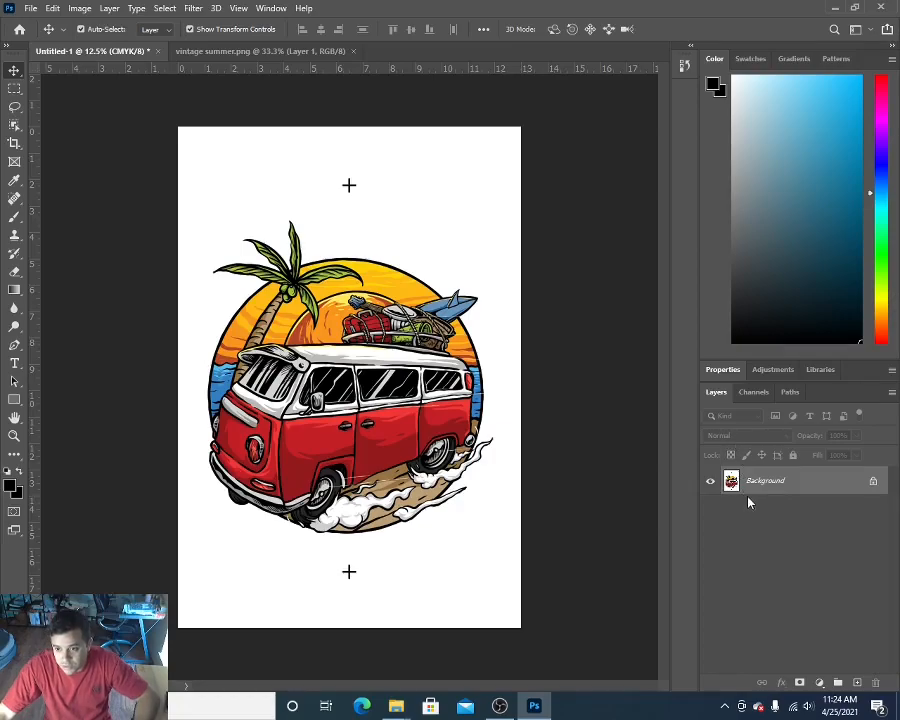
pyautogui.click(752, 393)
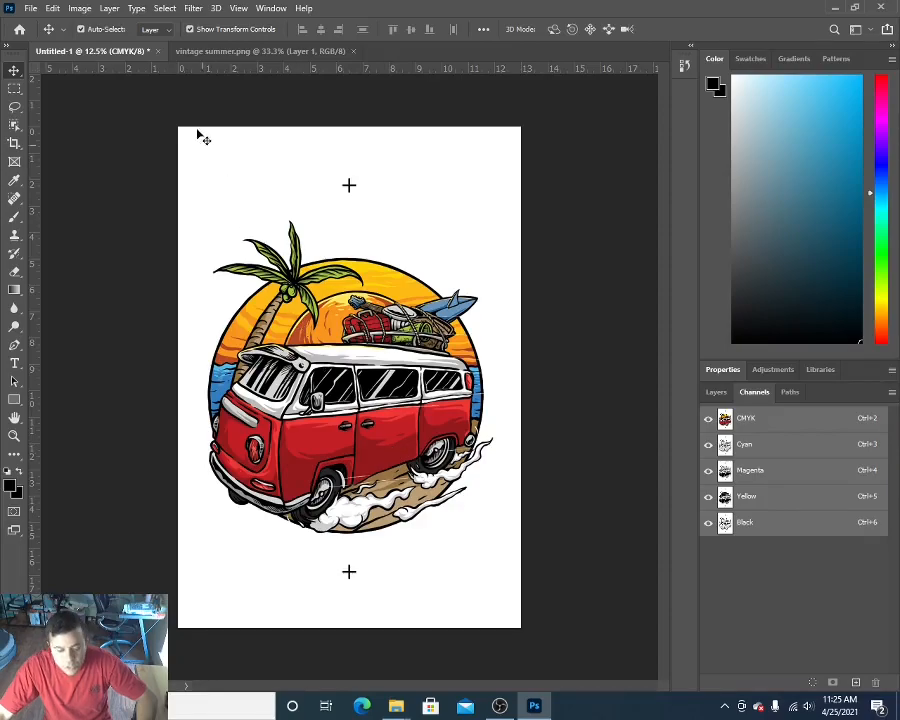
# Step: Check the document's image dimensions and resolution
pyautogui.click(78, 9)
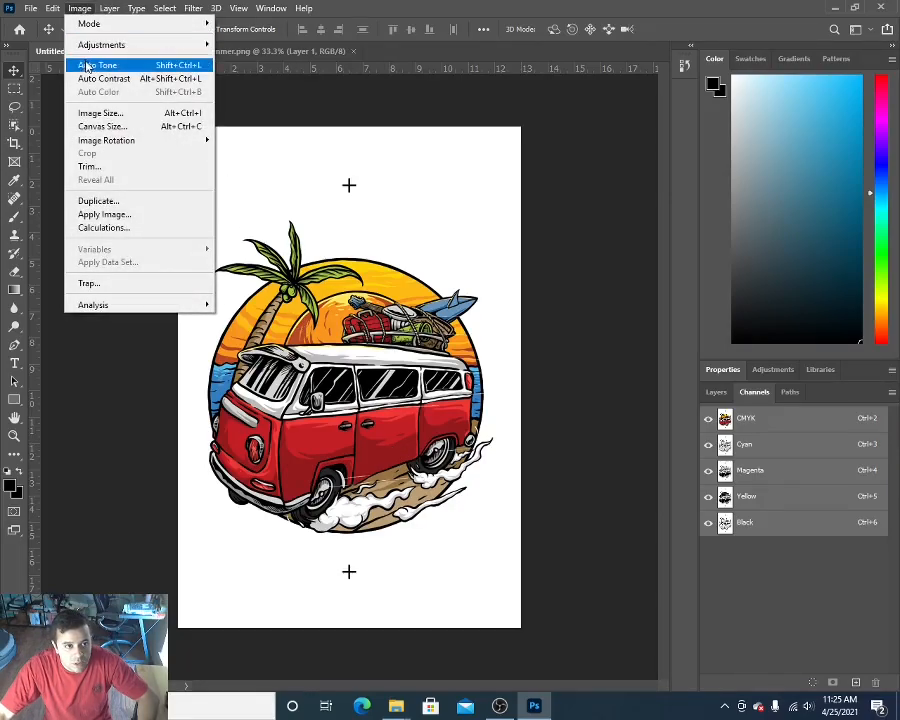
pyautogui.click(101, 116)
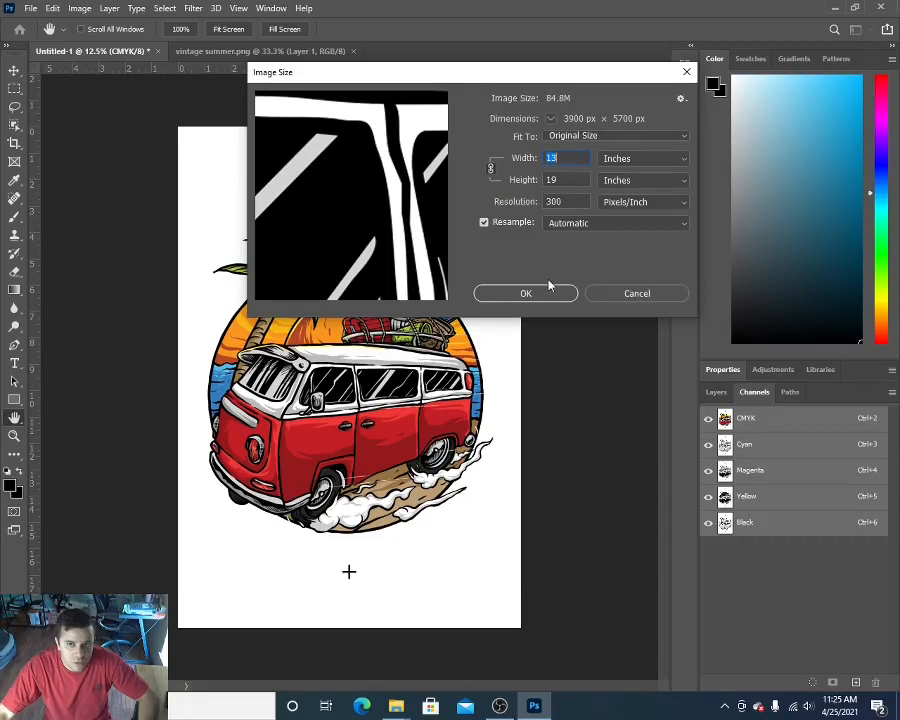
pyautogui.click(686, 75)
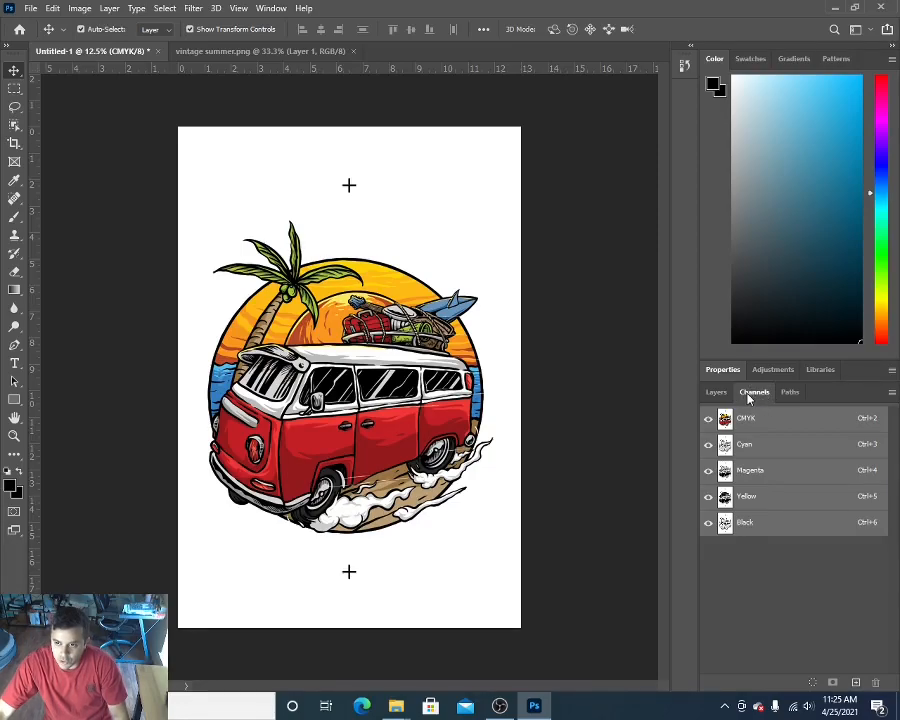
# Step: Split the CMYK document's channels into separate grayscale documents
pyautogui.click(892, 394)
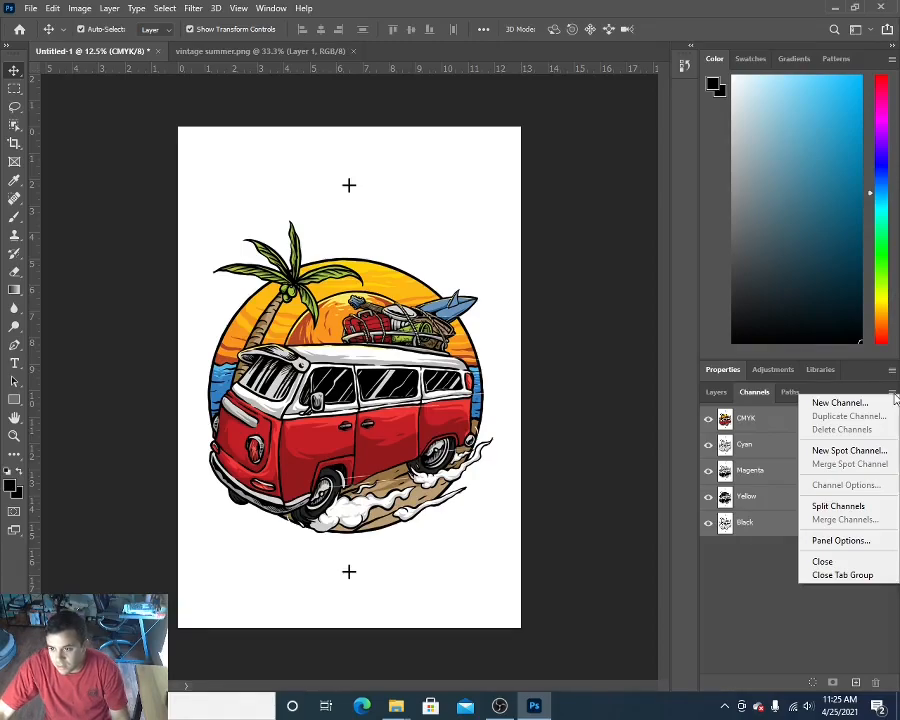
pyautogui.click(838, 507)
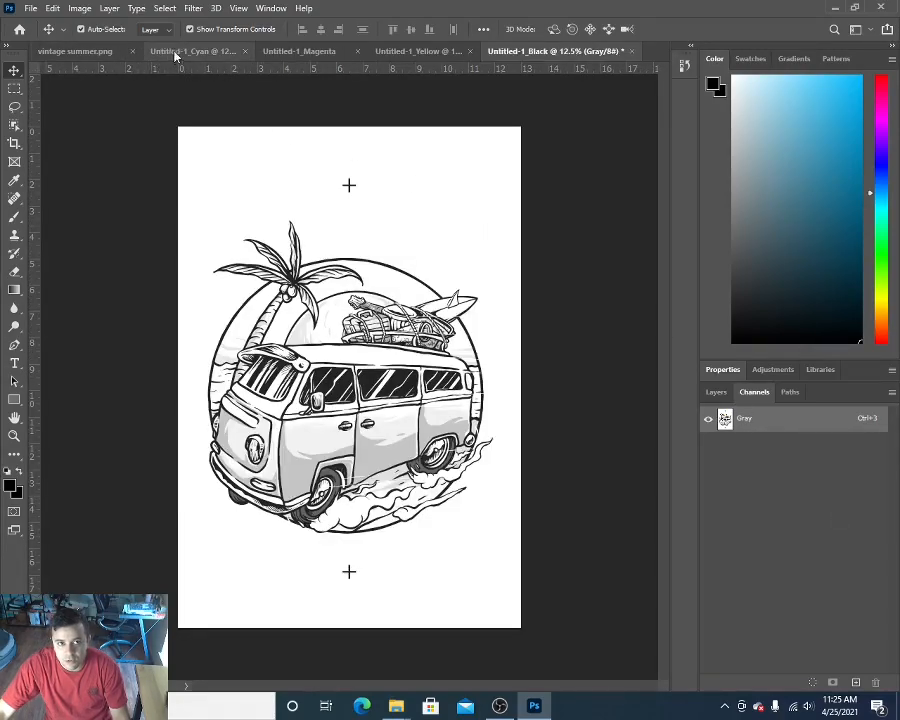
# Step: Compare the original vintage summer artwork with the Cyan, Magenta, Yellow and Black separations, finishing on the Black one
pyautogui.click(94, 52)
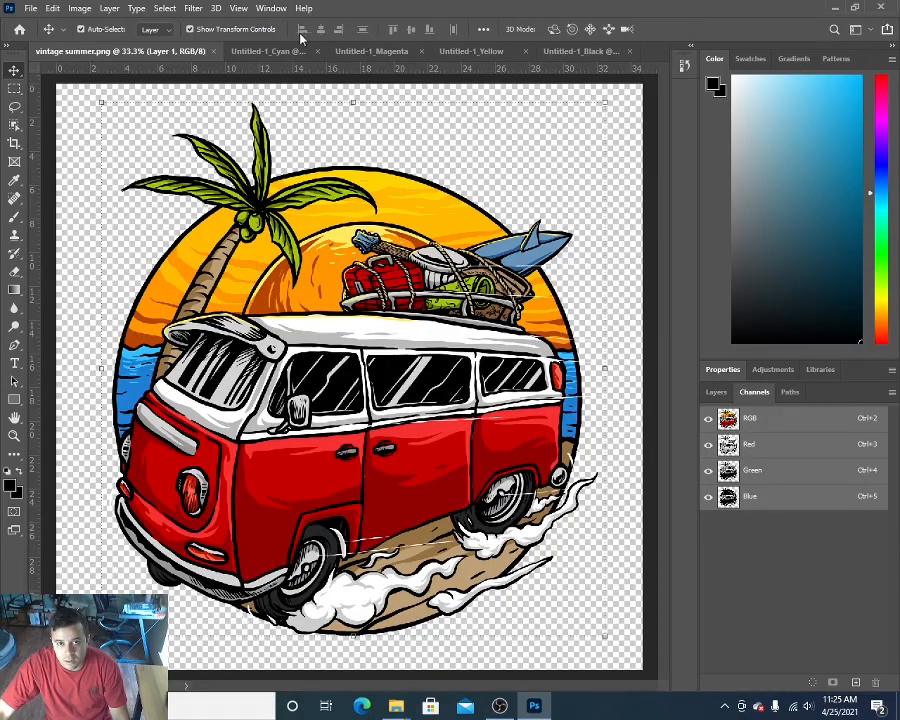
pyautogui.click(278, 53)
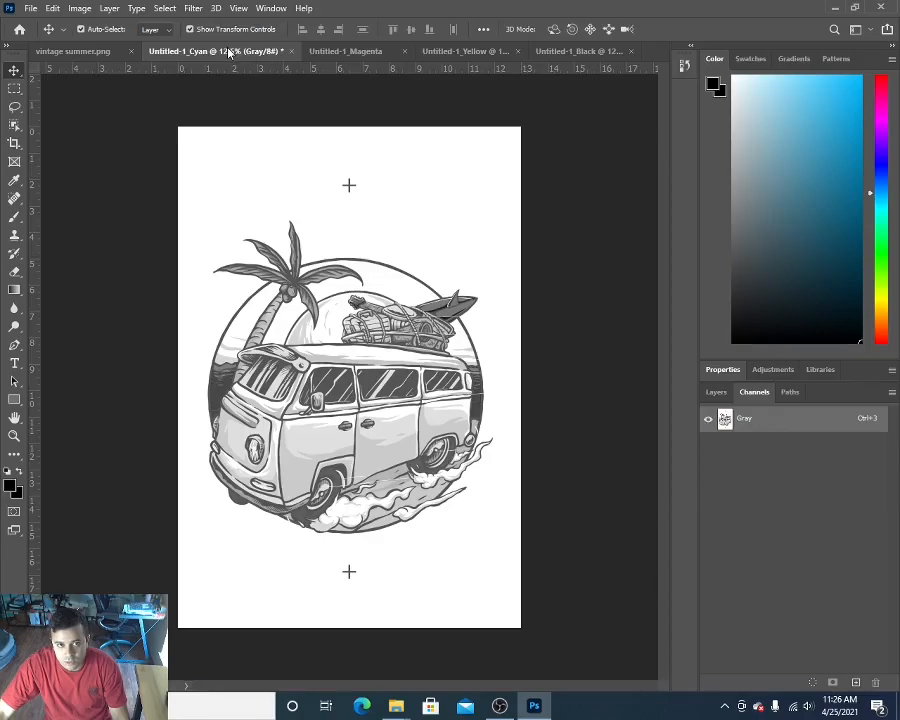
pyautogui.click(334, 52)
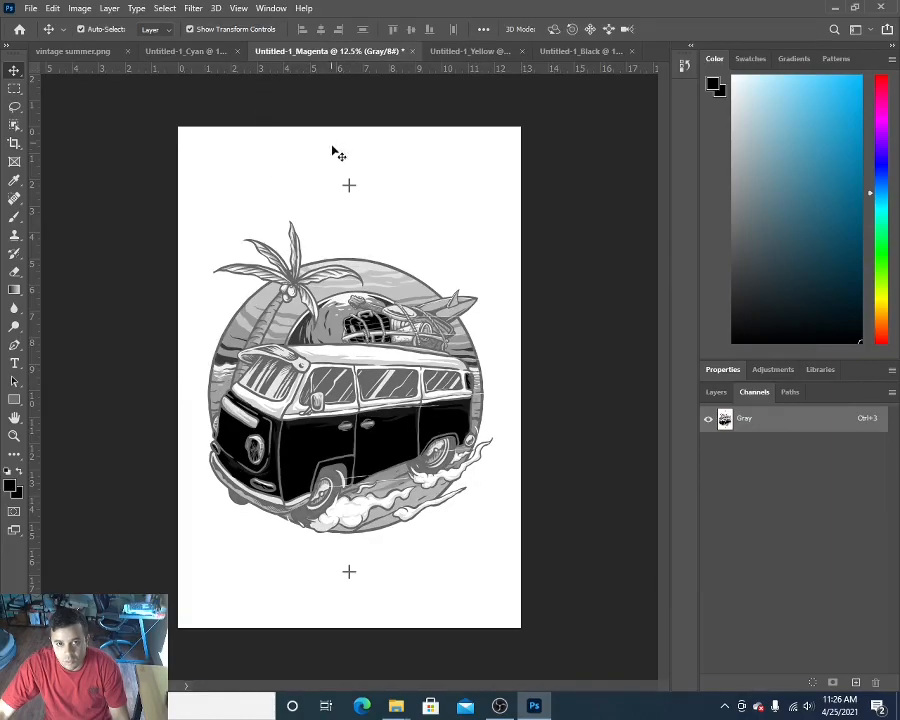
pyautogui.click(477, 53)
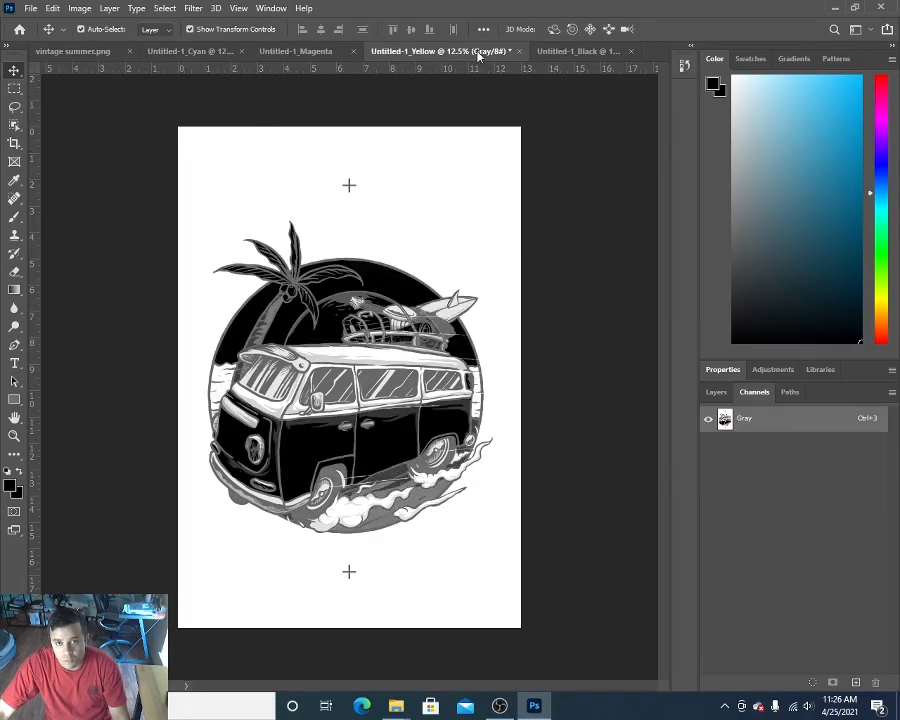
pyautogui.click(580, 52)
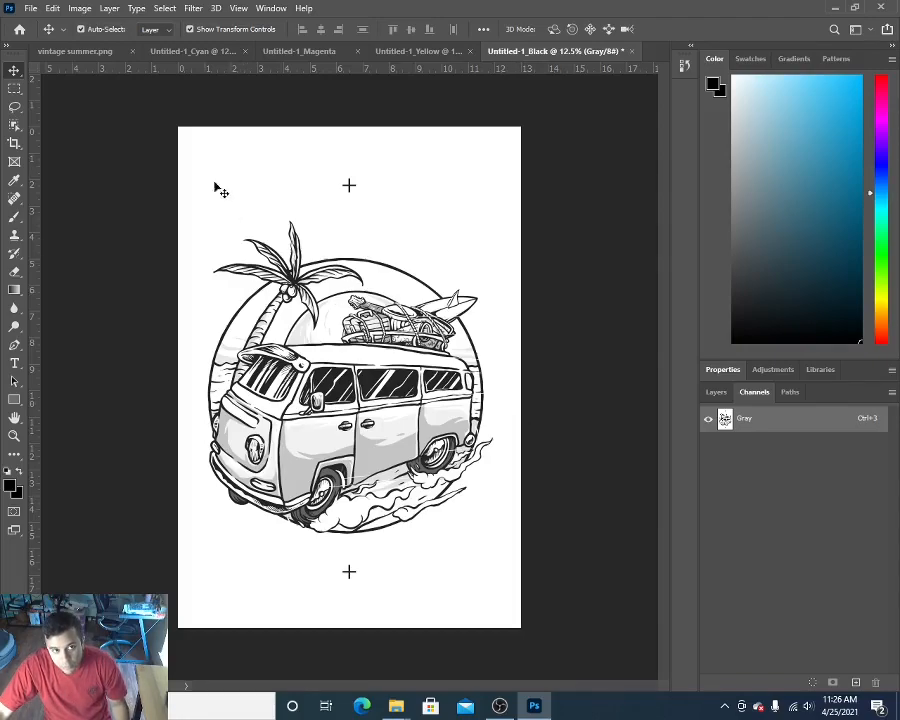
pyautogui.click(186, 51)
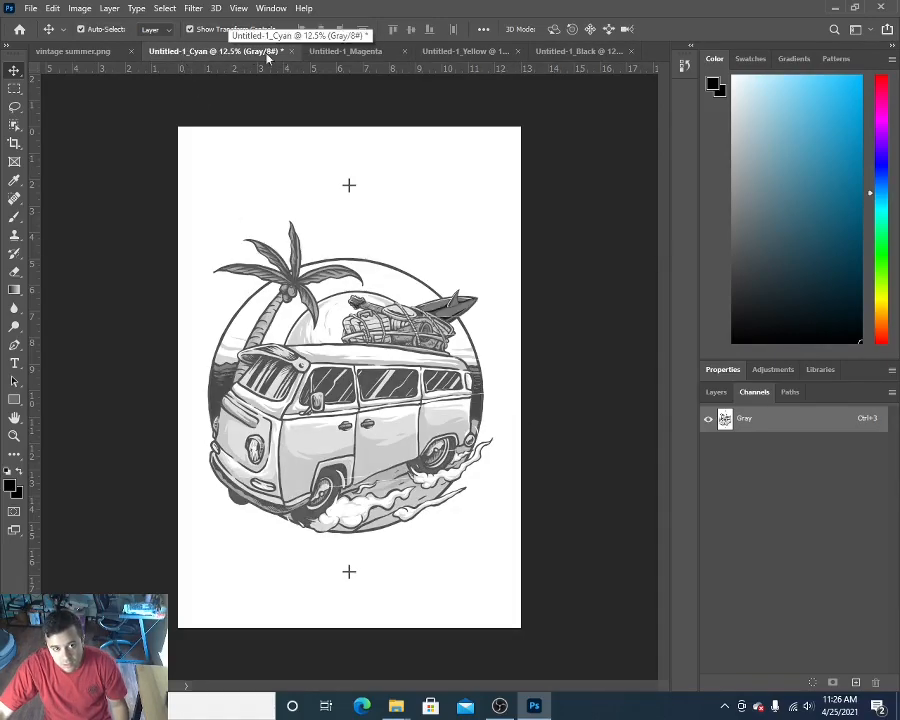
pyautogui.click(345, 52)
pyautogui.click(500, 54)
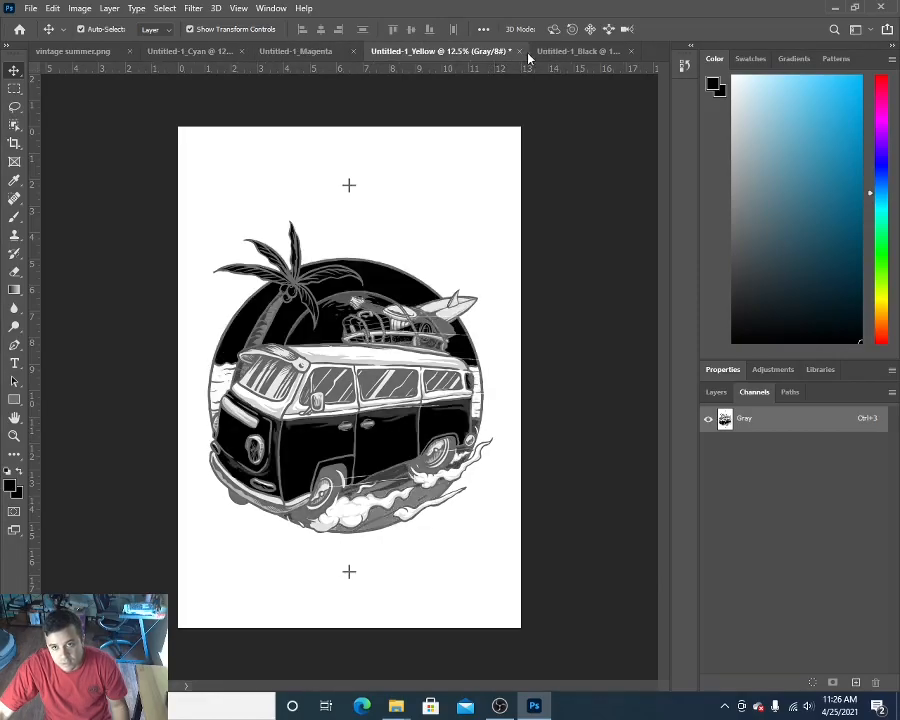
pyautogui.click(571, 55)
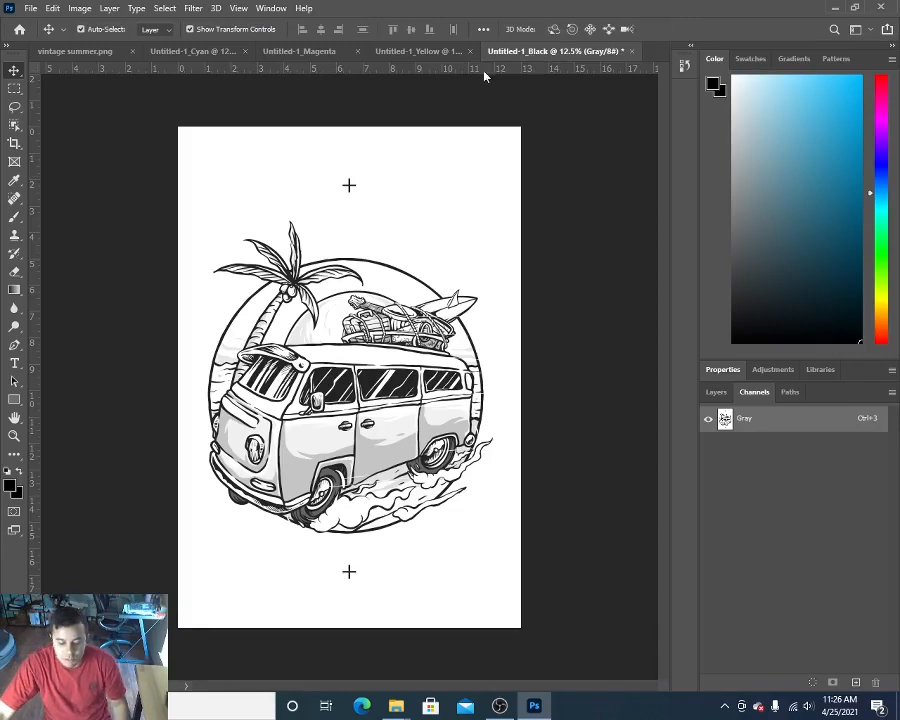
# Step: Start converting the Black separation to Bitmap mode at 300 pixels/inch using the Halftone Screen method
pyautogui.click(78, 9)
pyautogui.moveTo(70, 22)
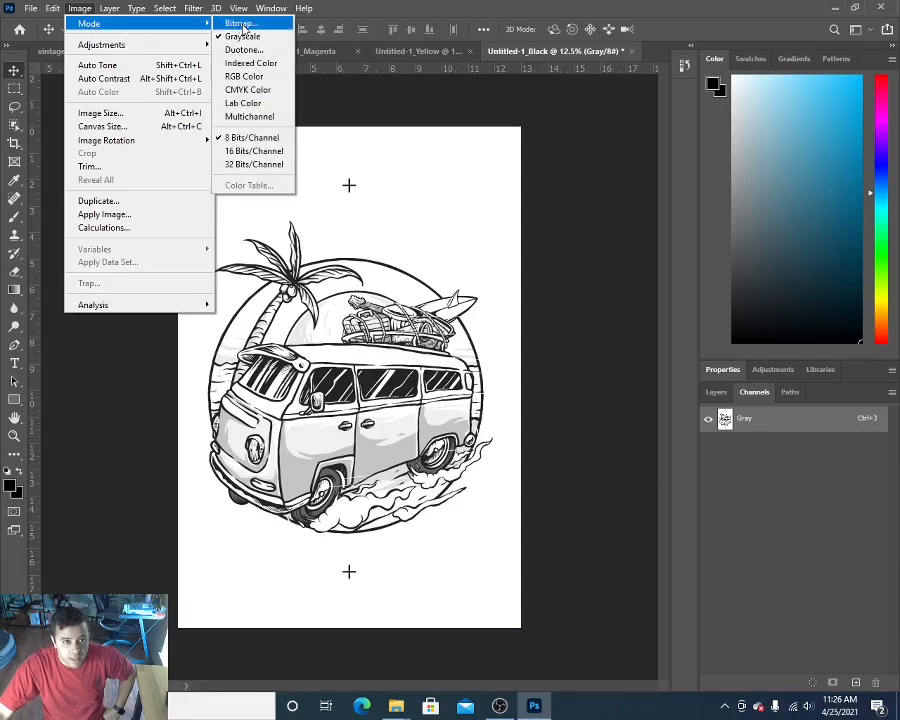
pyautogui.click(241, 24)
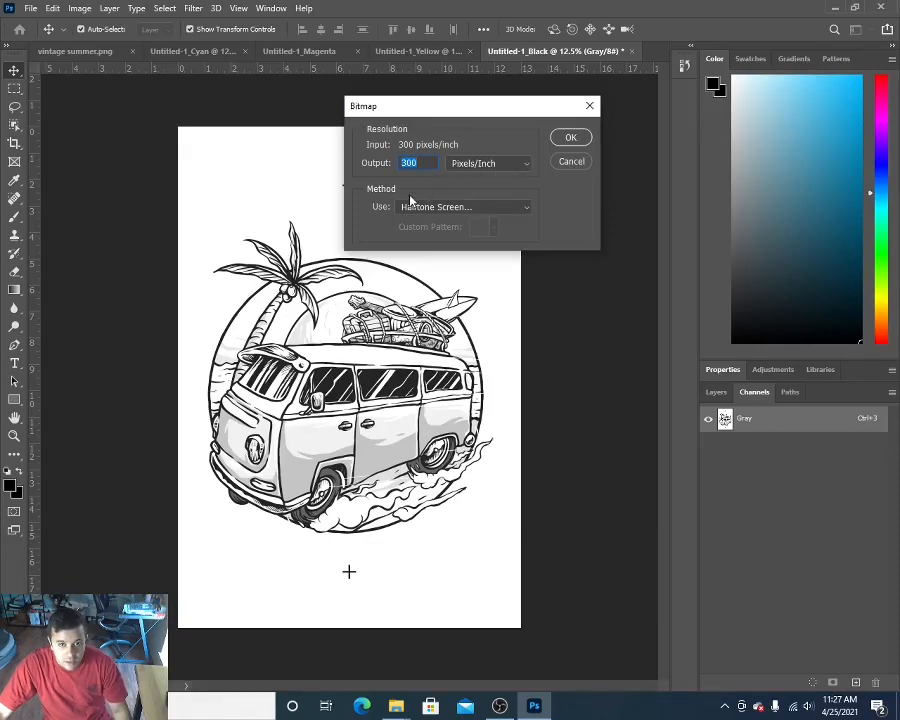
pyautogui.click(527, 209)
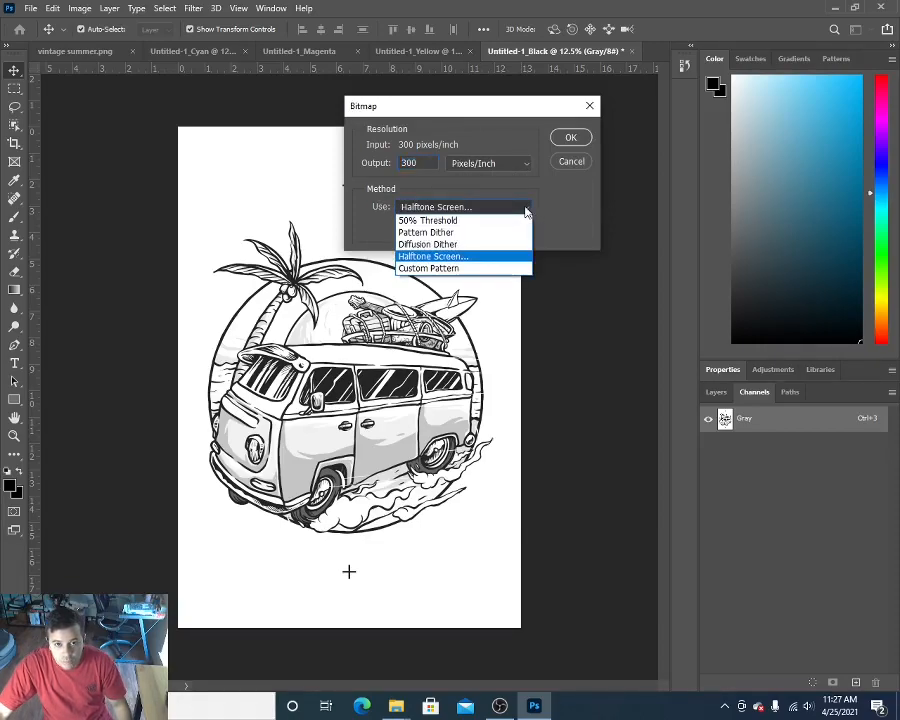
pyautogui.click(427, 259)
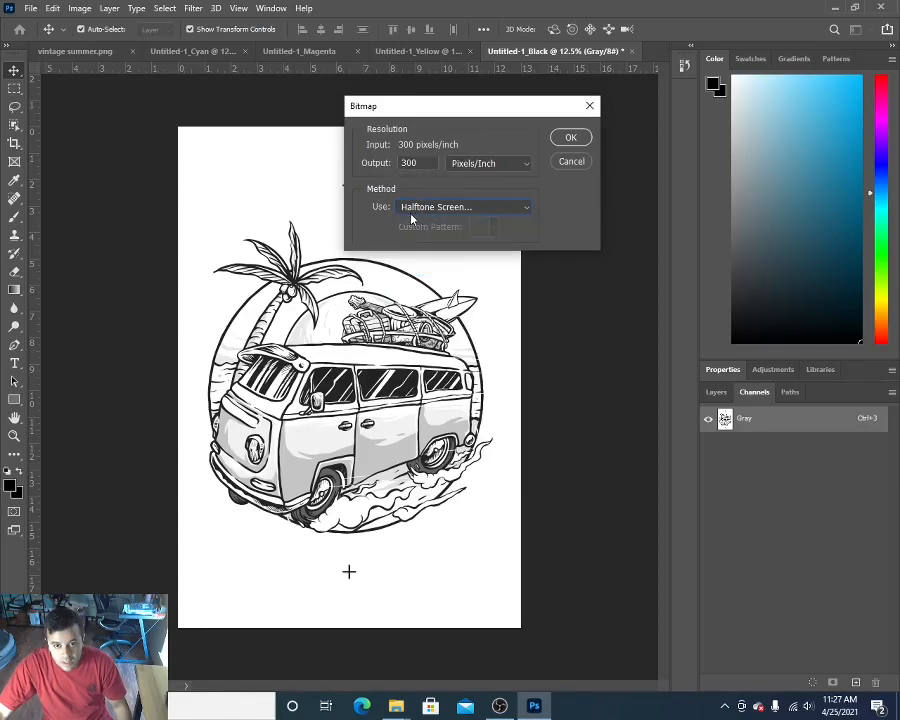
pyautogui.click(568, 140)
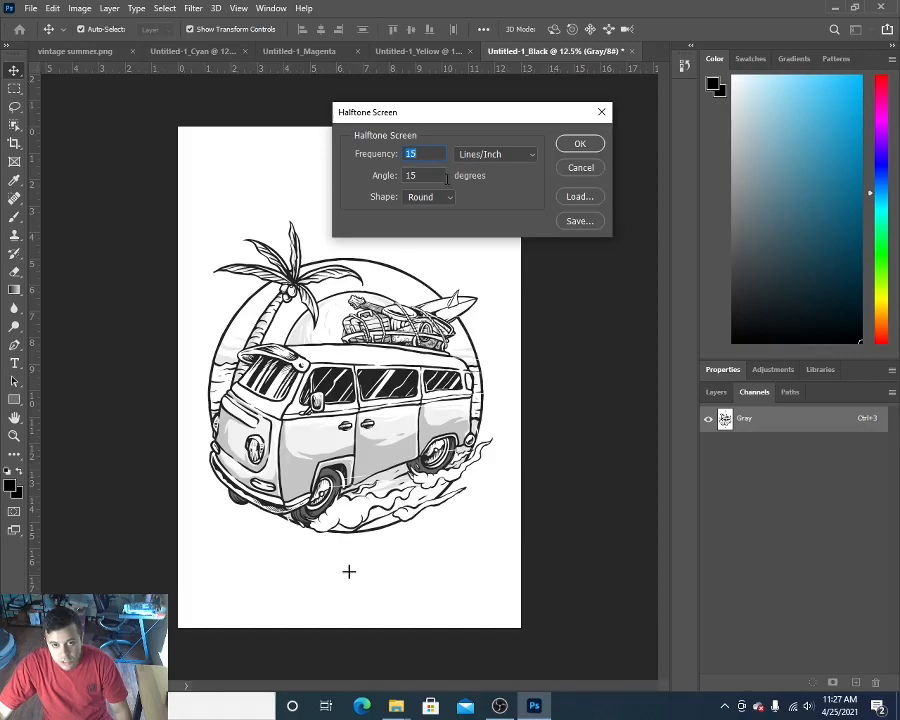
# Step: Apply the Black separation's halftone with a frequency of 15 lines/inch, an angle of 45 degrees and a Round shape
pyautogui.click(423, 153)
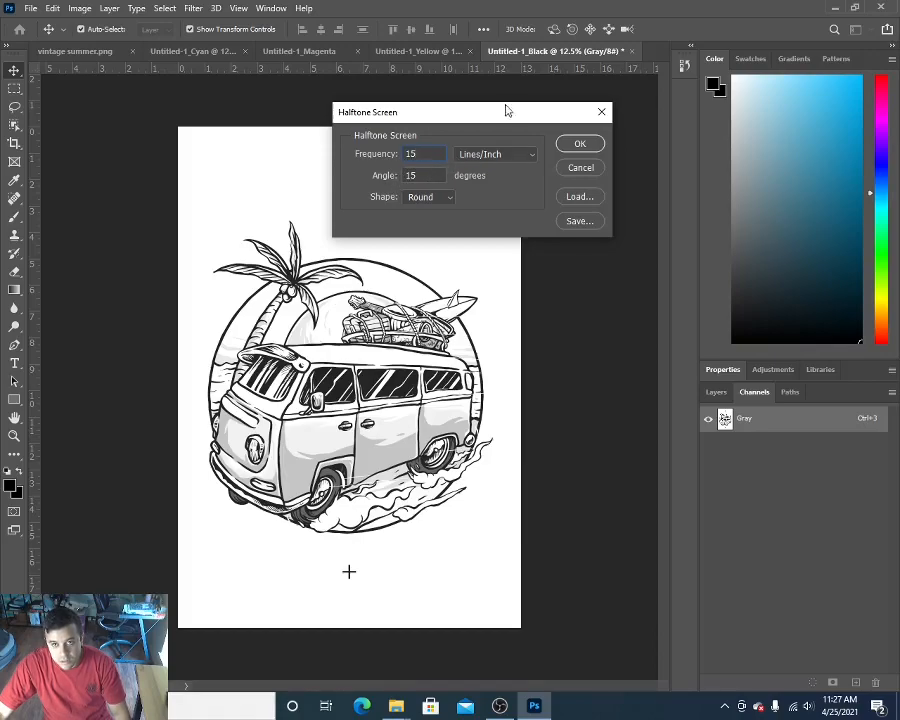
pyautogui.click(411, 182)
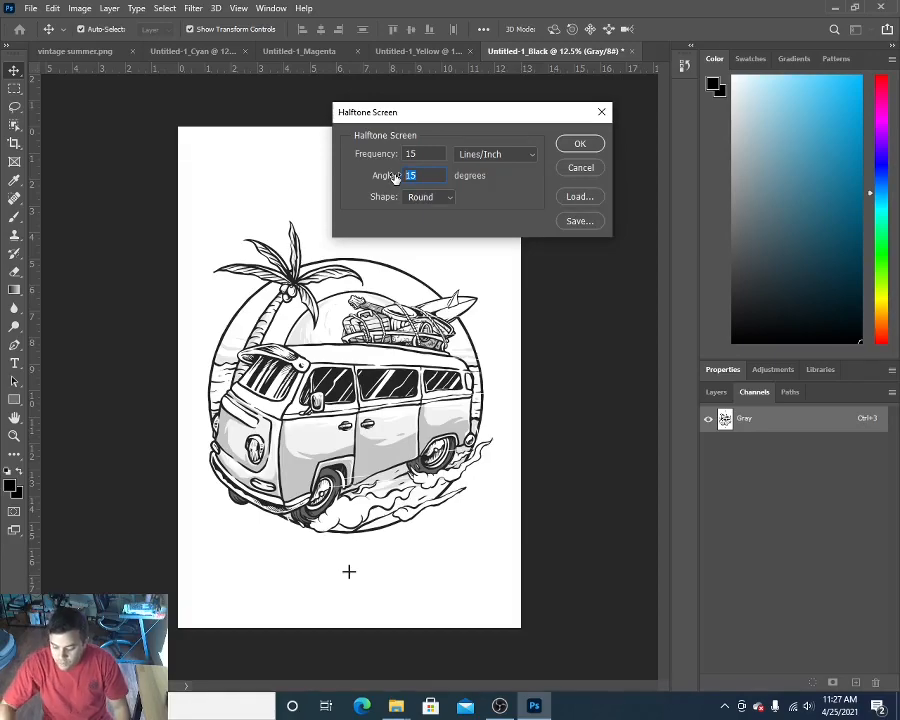
pyautogui.write('45')
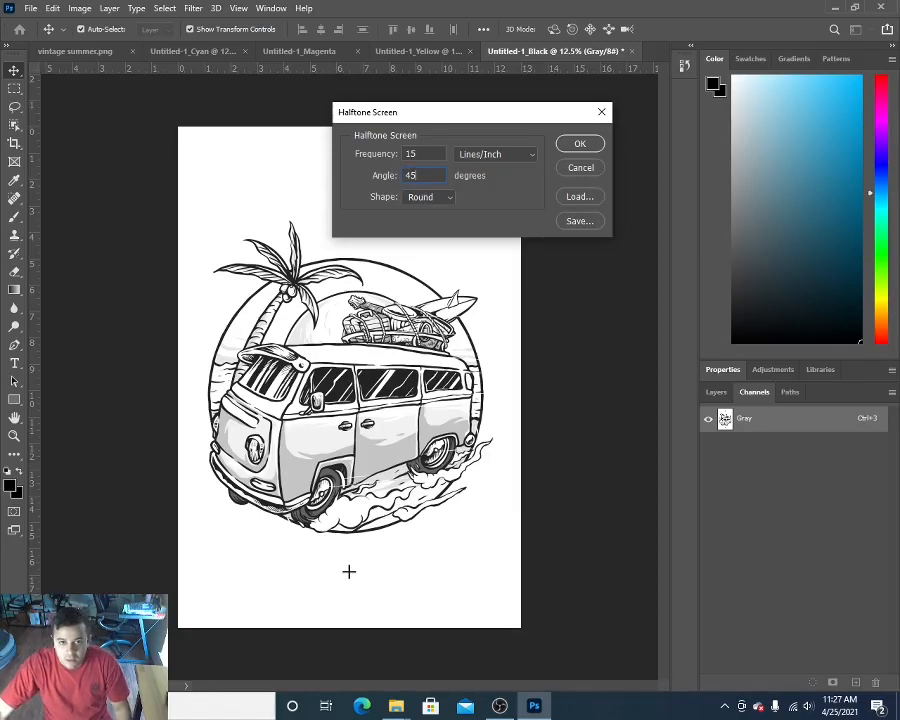
pyautogui.click(452, 201)
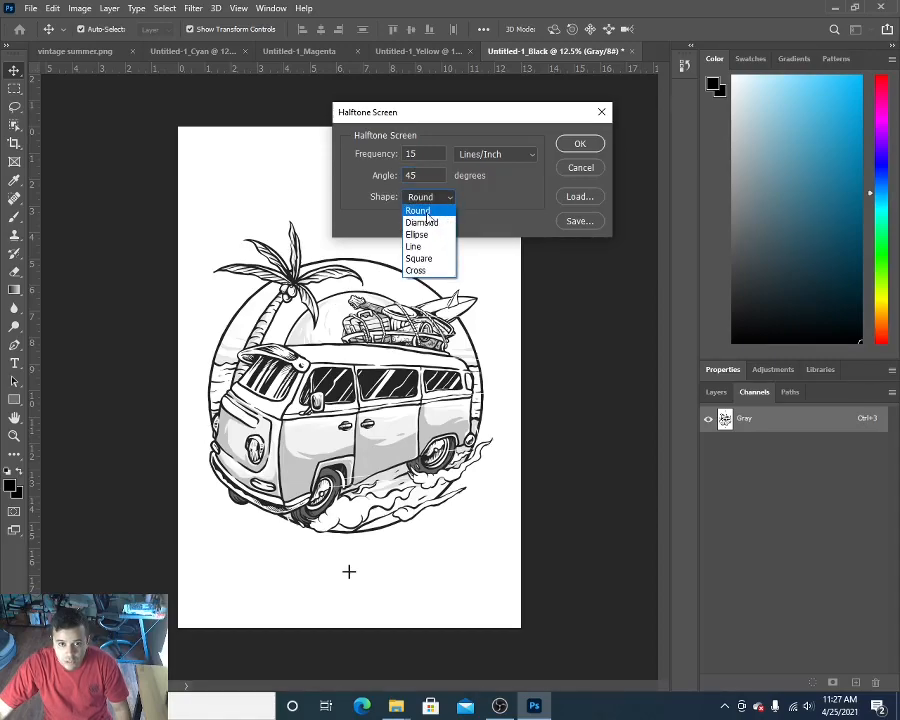
pyautogui.click(427, 217)
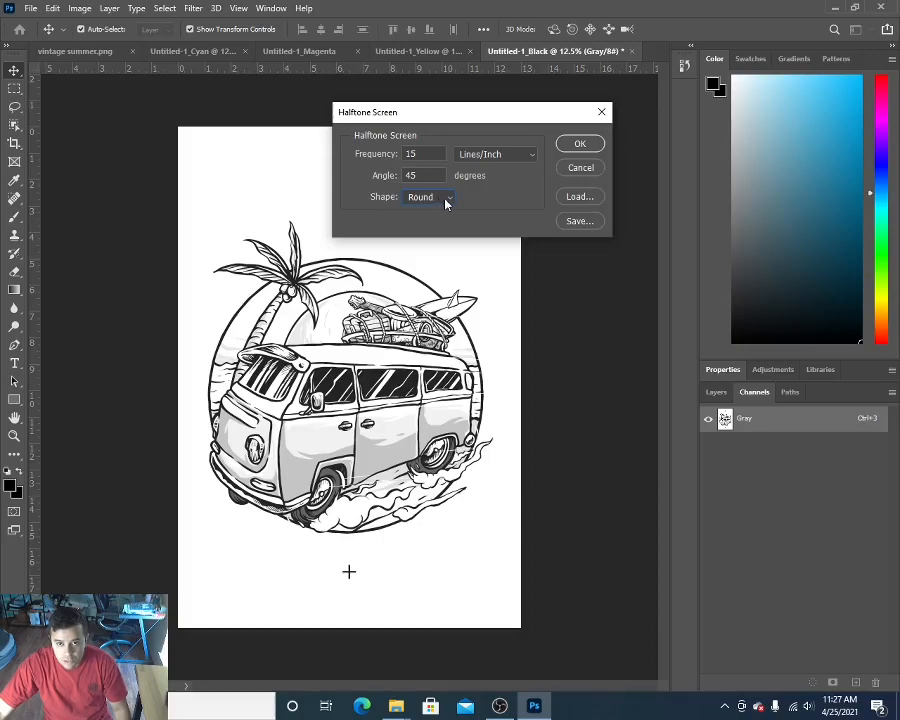
pyautogui.click(579, 145)
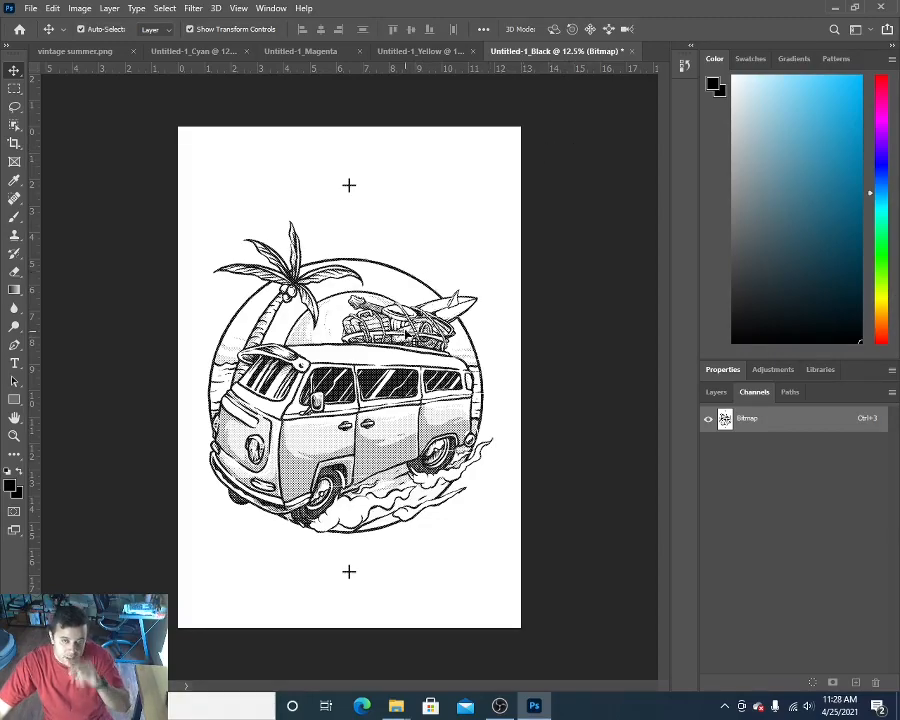
# Step: Convert the Yellow separation to a 300 pixels/inch Halftone Screen bitmap with 15 lines/inch frequency, 0 degree angle and Round shape
pyautogui.click(414, 54)
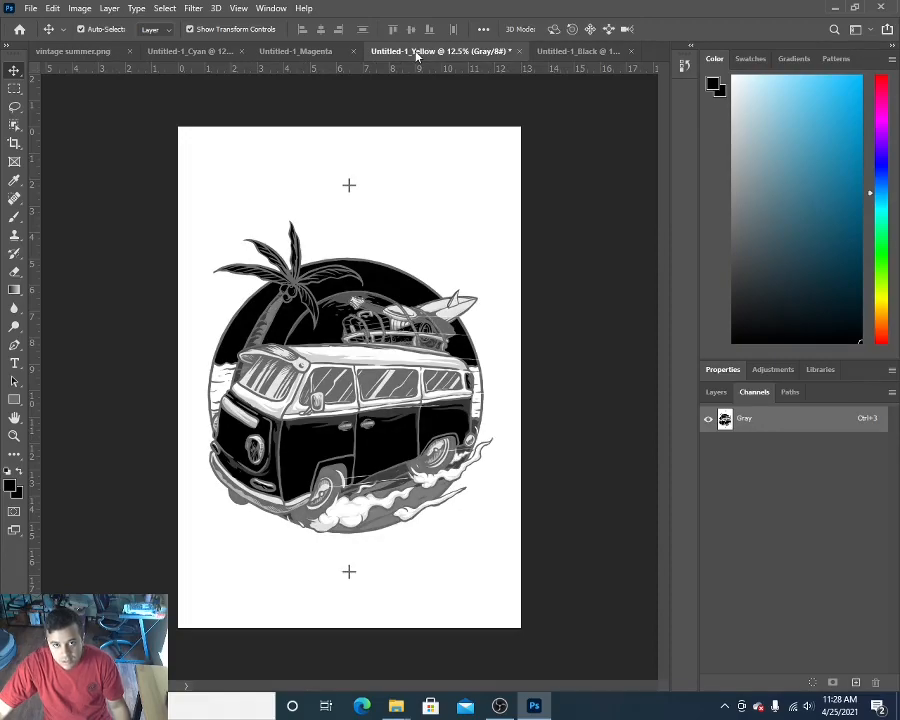
pyautogui.click(80, 9)
pyautogui.moveTo(123, 25)
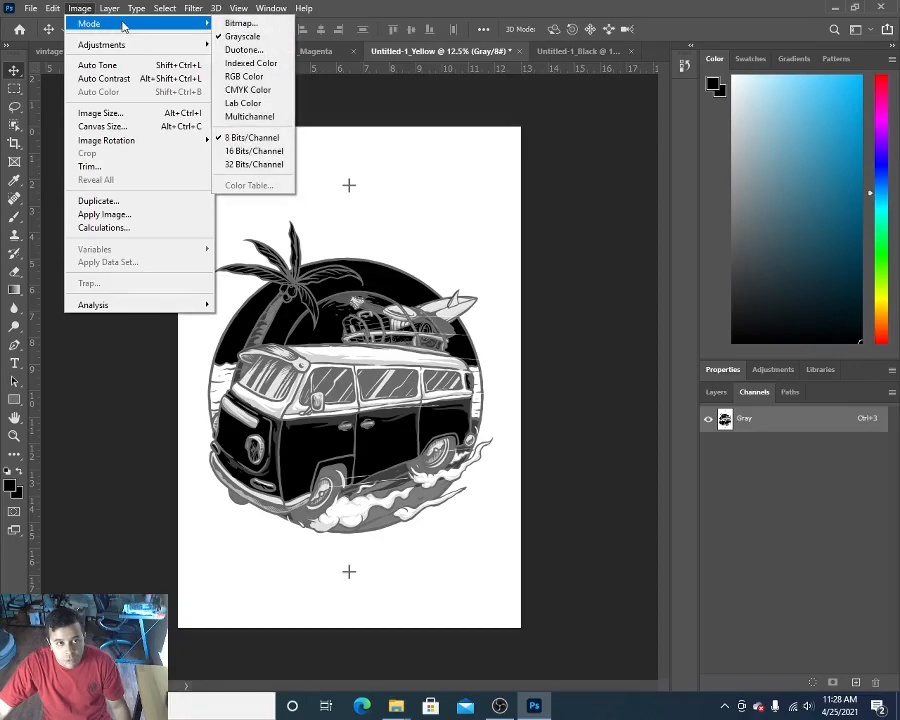
pyautogui.click(238, 24)
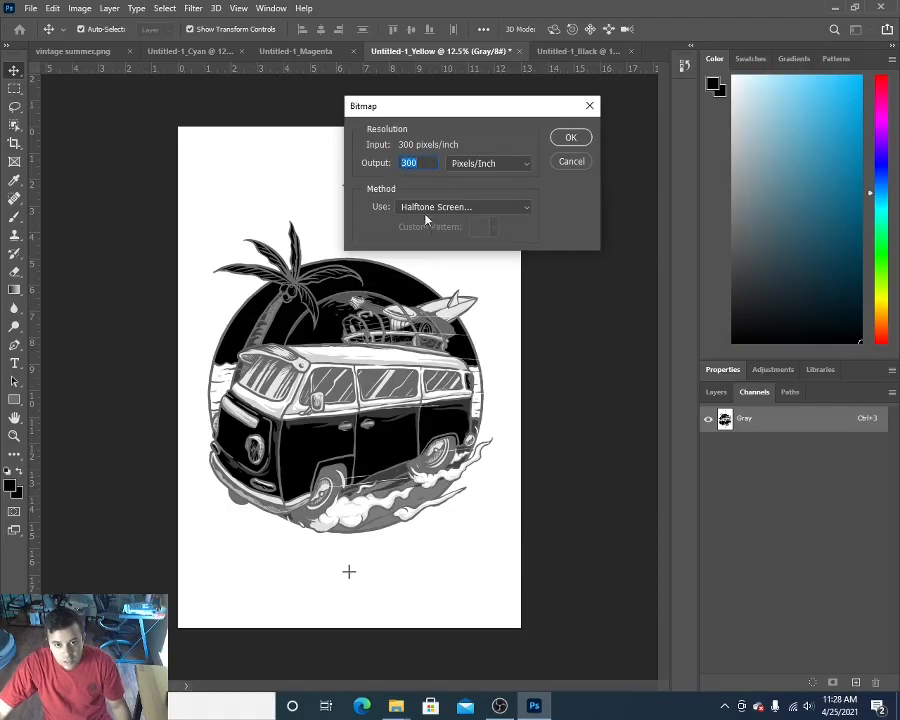
pyautogui.click(570, 139)
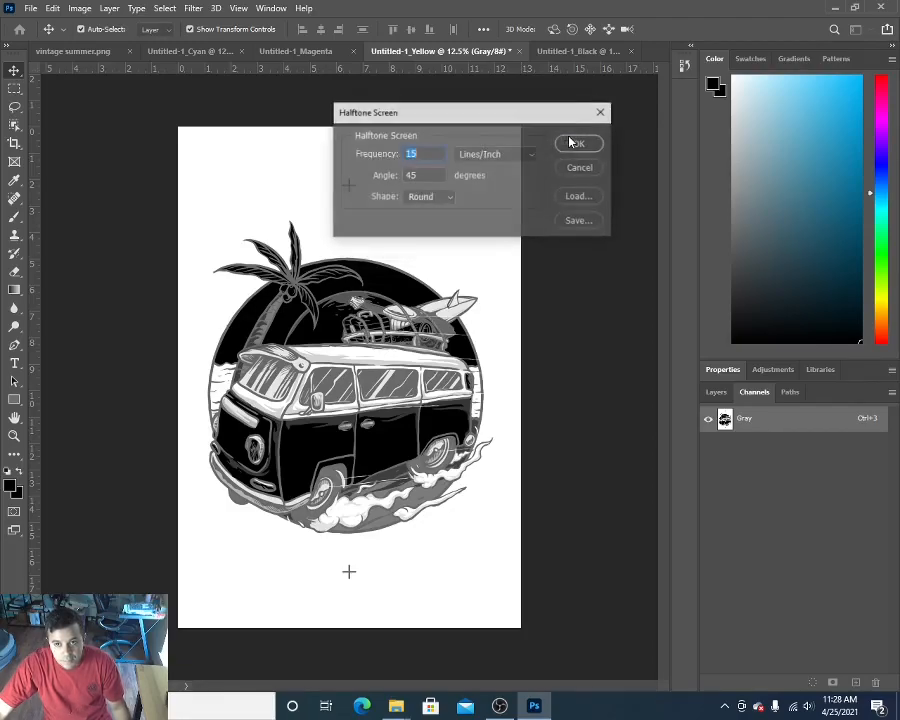
pyautogui.click(422, 152)
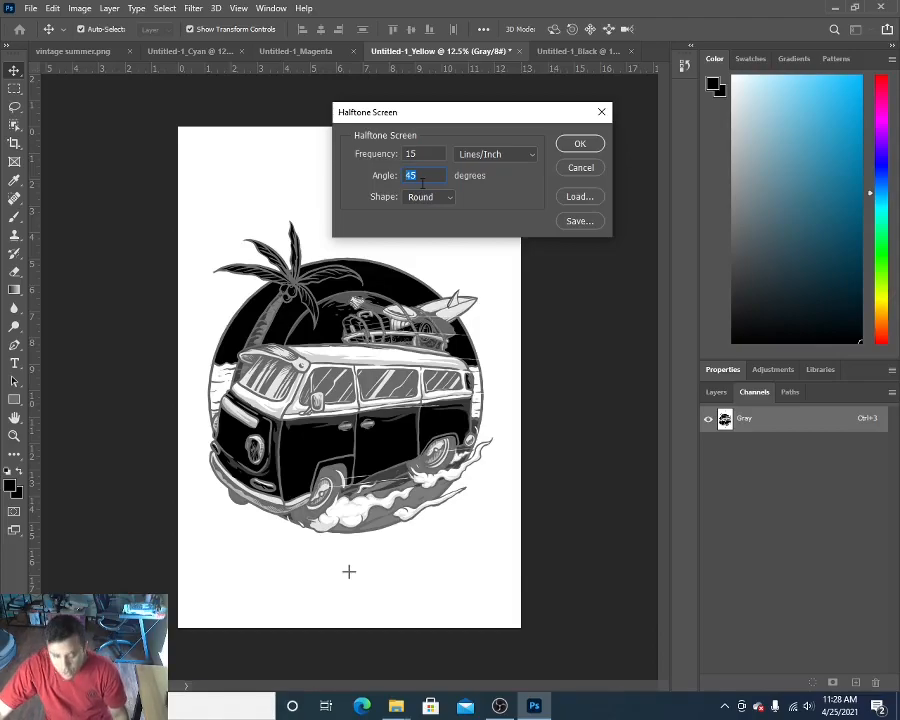
pyautogui.write('0')
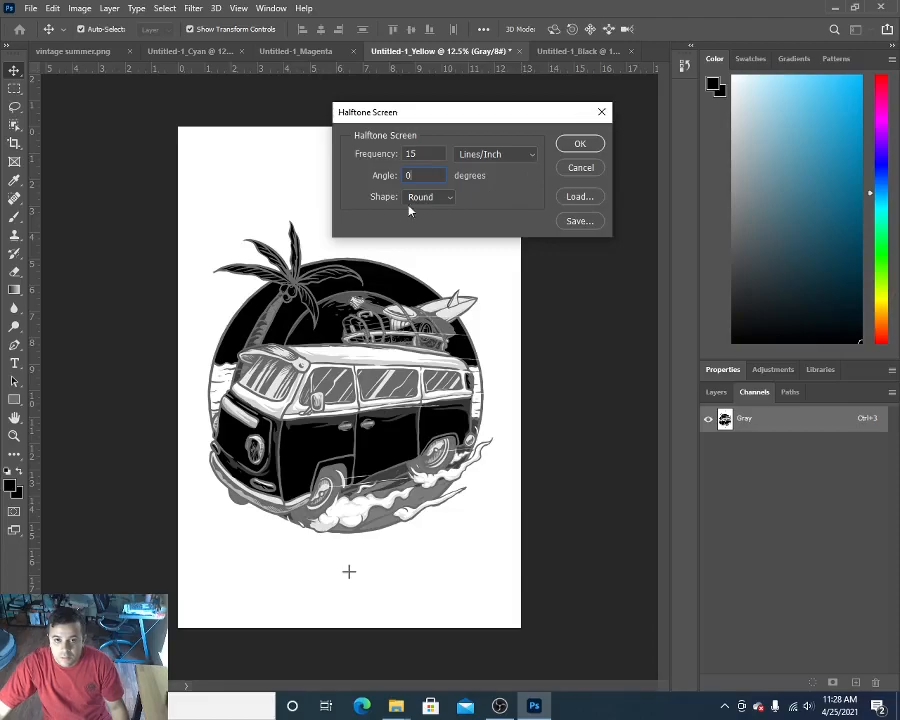
pyautogui.click(579, 146)
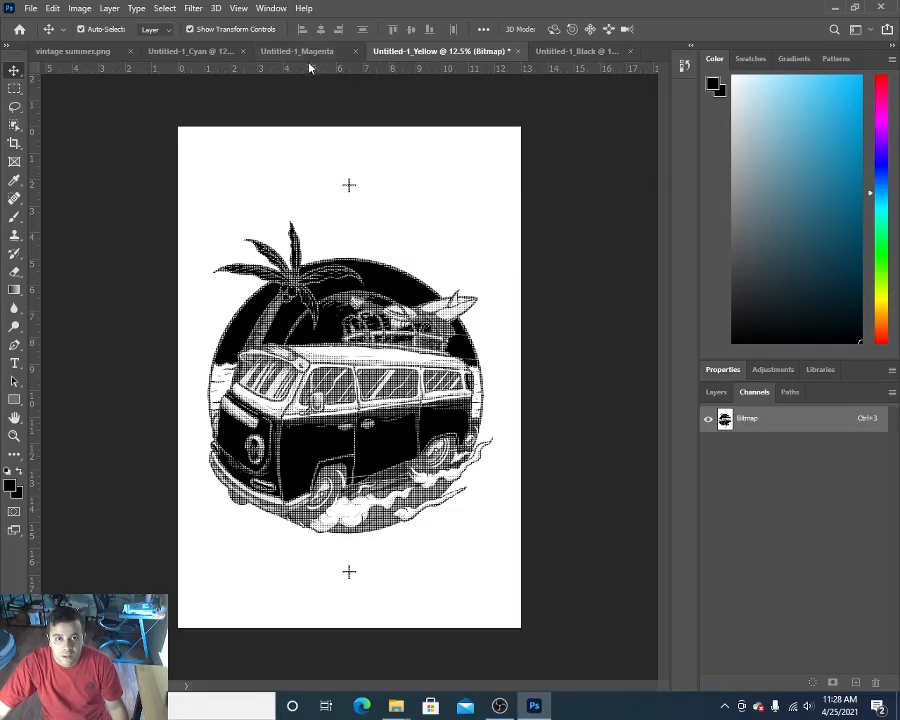
# Step: Convert the Magenta separation to a 300 pixels/inch Halftone Screen bitmap with 15 lines/inch frequency, 75 degree angle and Round shape
pyautogui.click(302, 51)
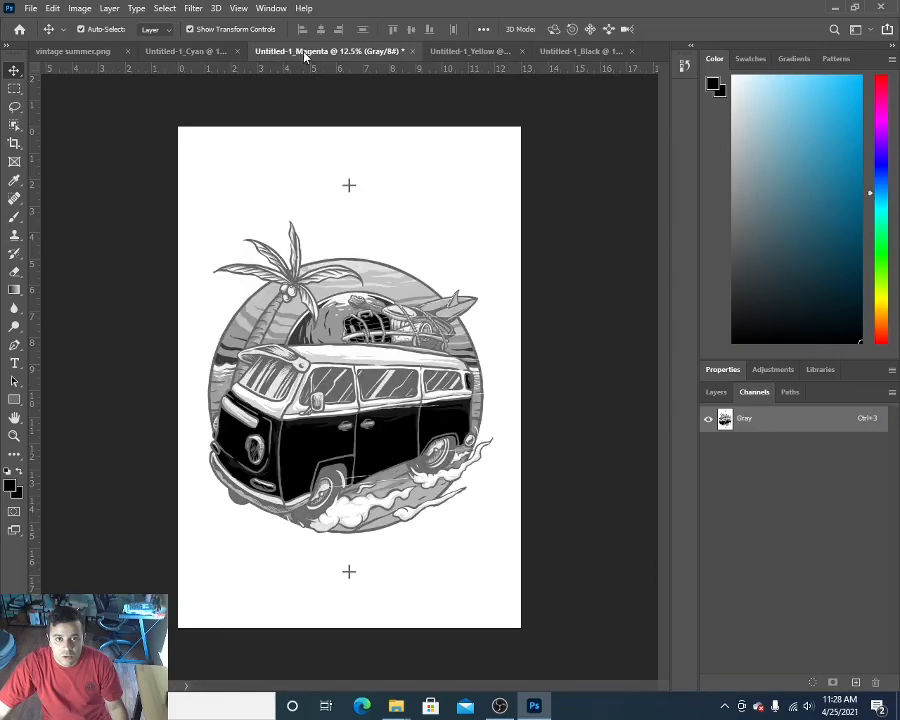
pyautogui.click(81, 10)
pyautogui.moveTo(121, 25)
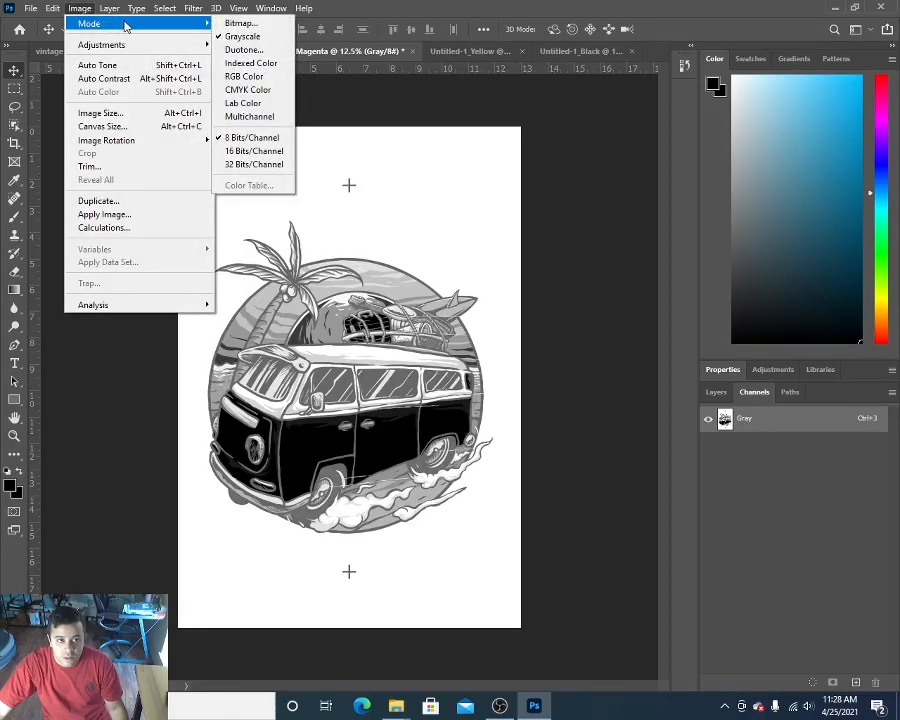
pyautogui.click(240, 23)
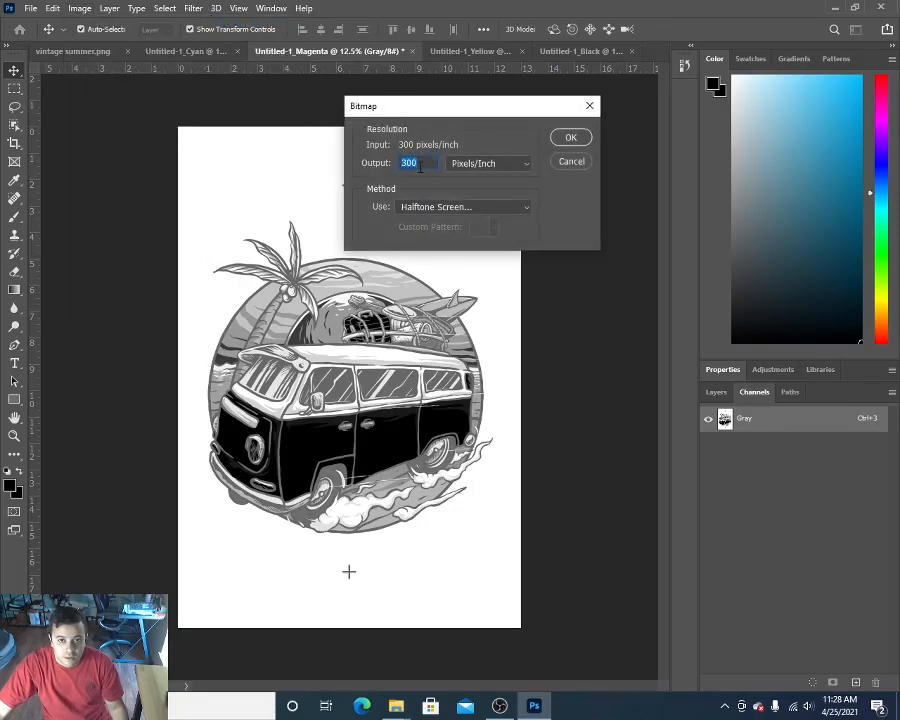
pyautogui.click(571, 138)
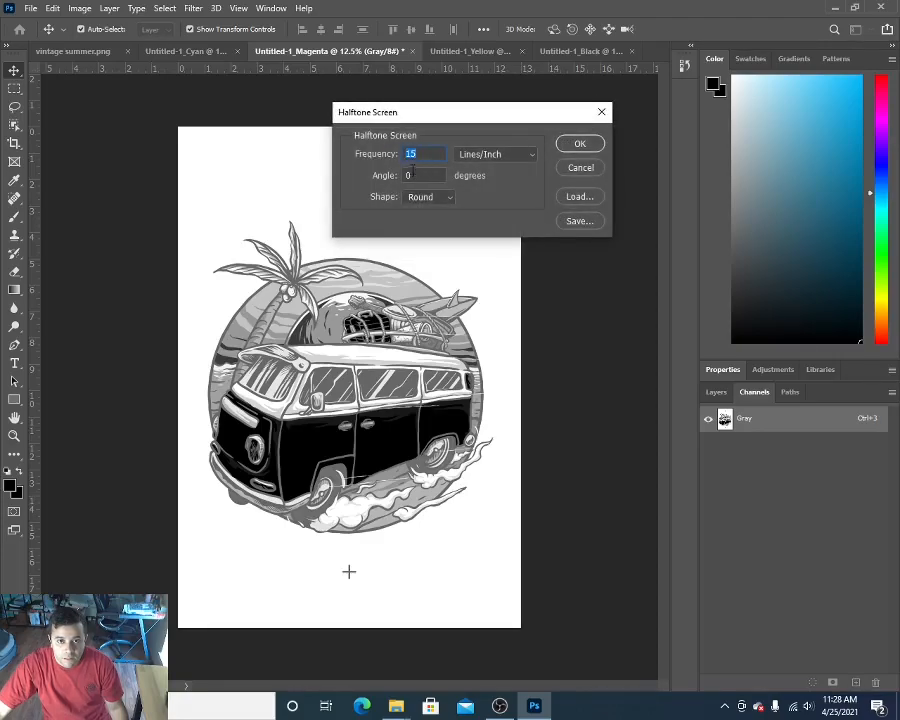
pyautogui.press('Tab')
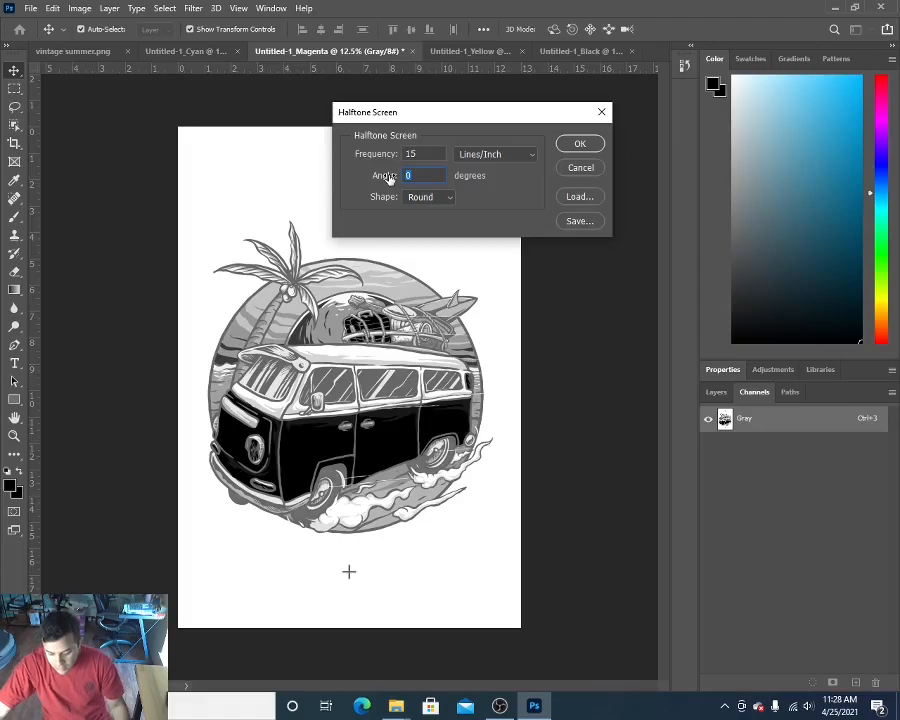
pyautogui.write('75')
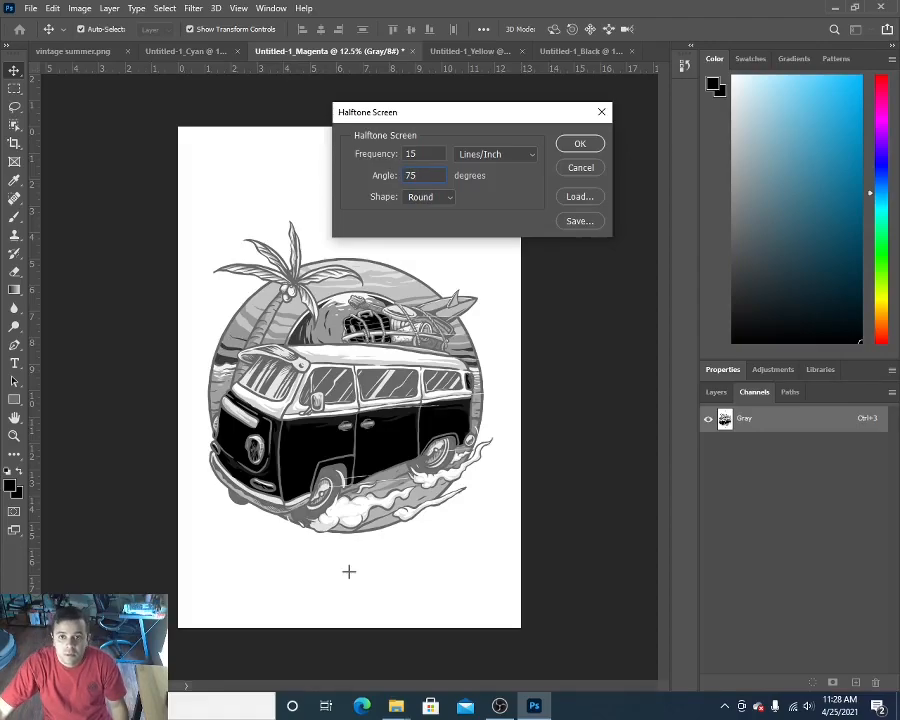
pyautogui.click(575, 146)
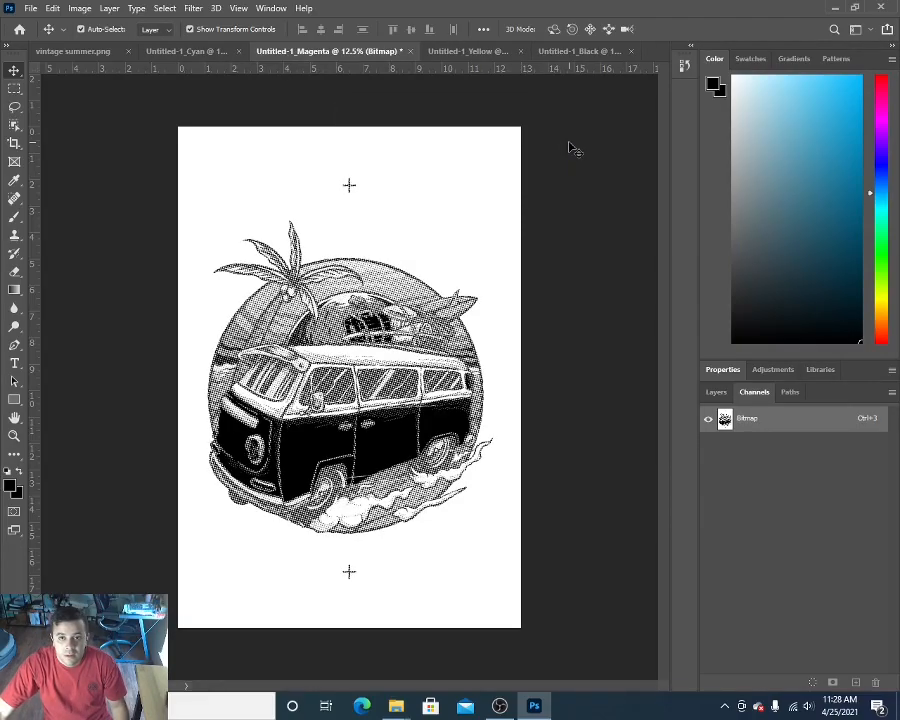
# Step: Convert the Cyan separation to a 300 pixels/inch Halftone Screen bitmap with 15 lines/inch frequency, 15 degree angle and Round shape
pyautogui.click(182, 51)
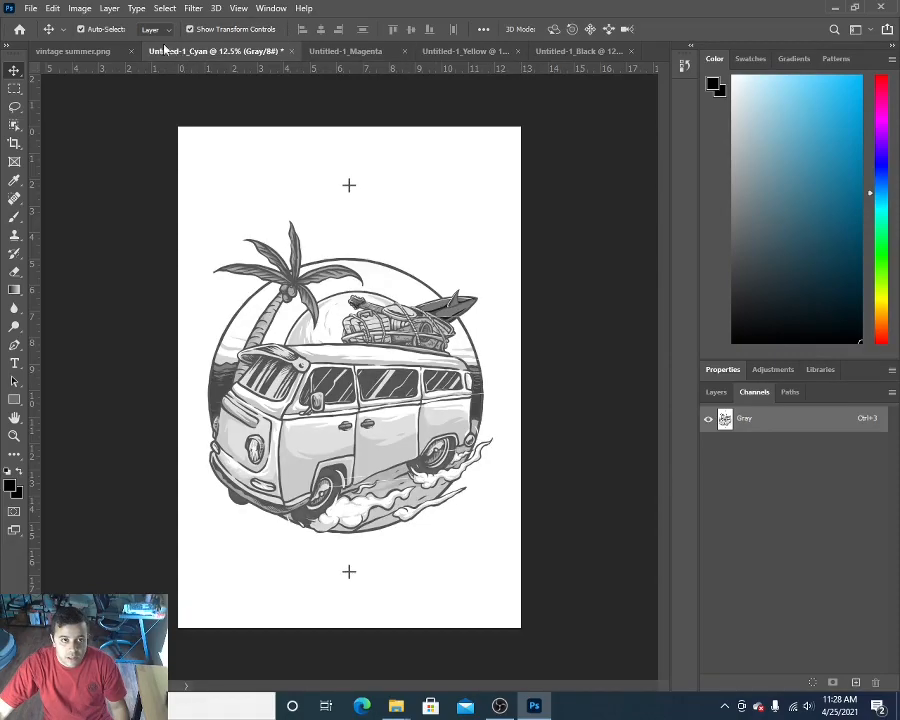
pyautogui.click(80, 8)
pyautogui.moveTo(90, 24)
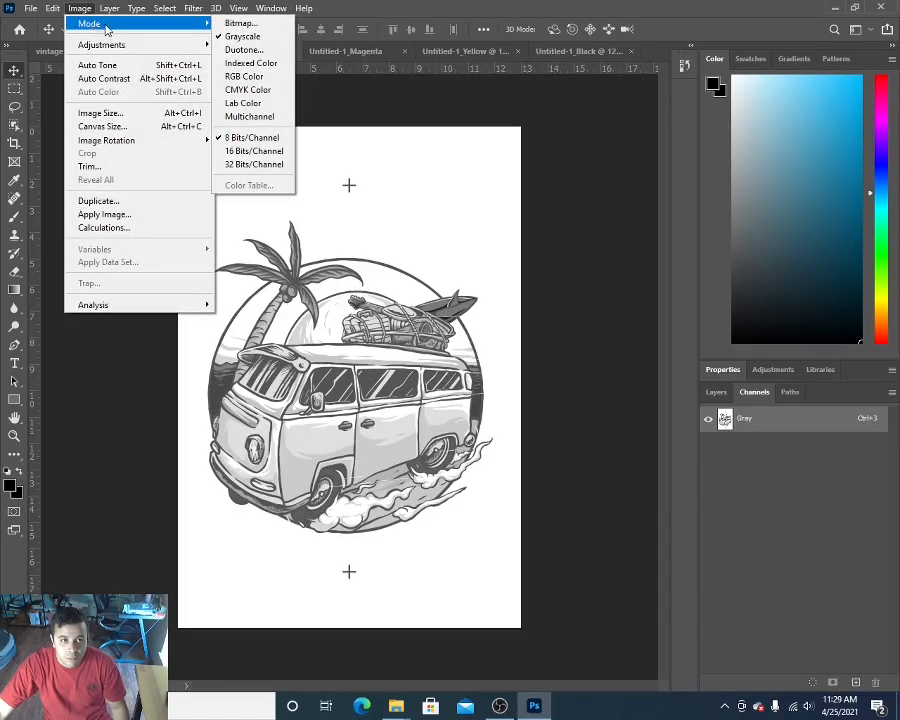
pyautogui.click(245, 23)
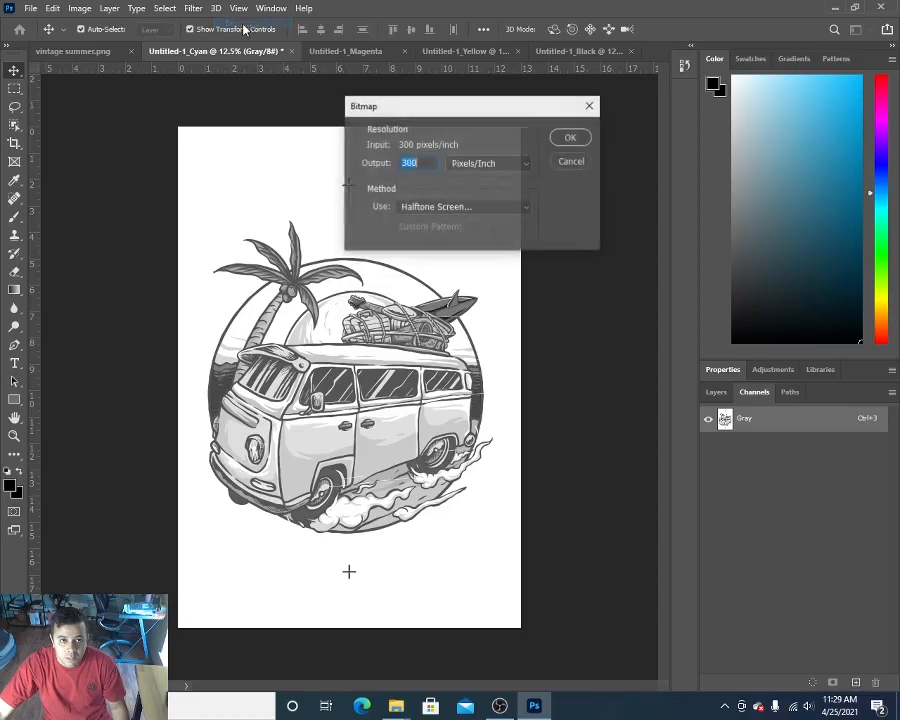
pyautogui.click(566, 139)
pyautogui.doubleClick(415, 175)
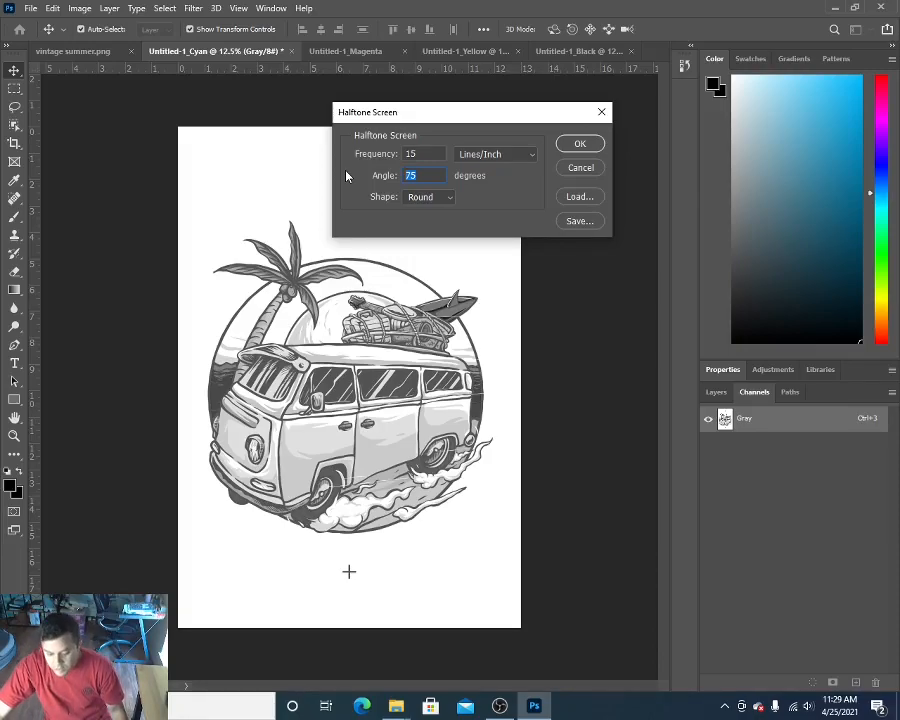
pyautogui.write('1')
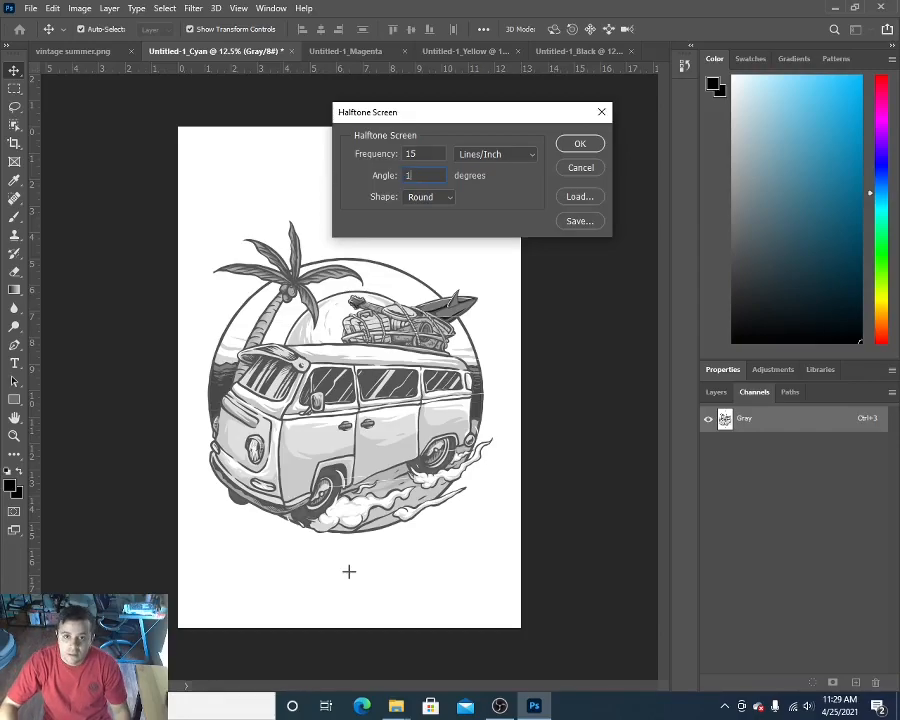
pyautogui.click(577, 145)
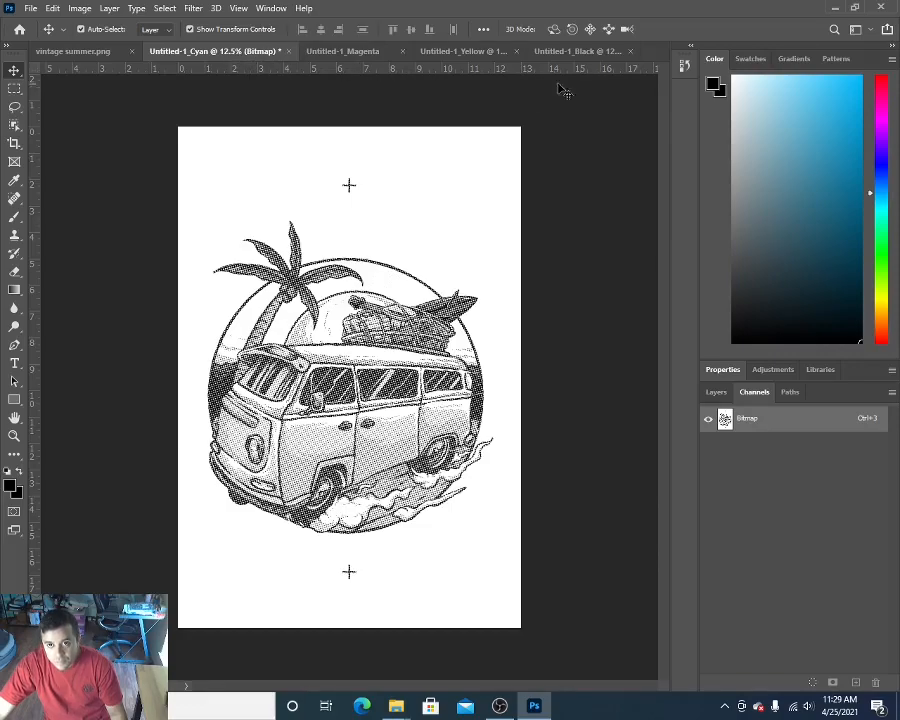
# Step: Start saving the Black halftone separation as a new file on the computer, with the Desktop as destination folder
pyautogui.click(578, 51)
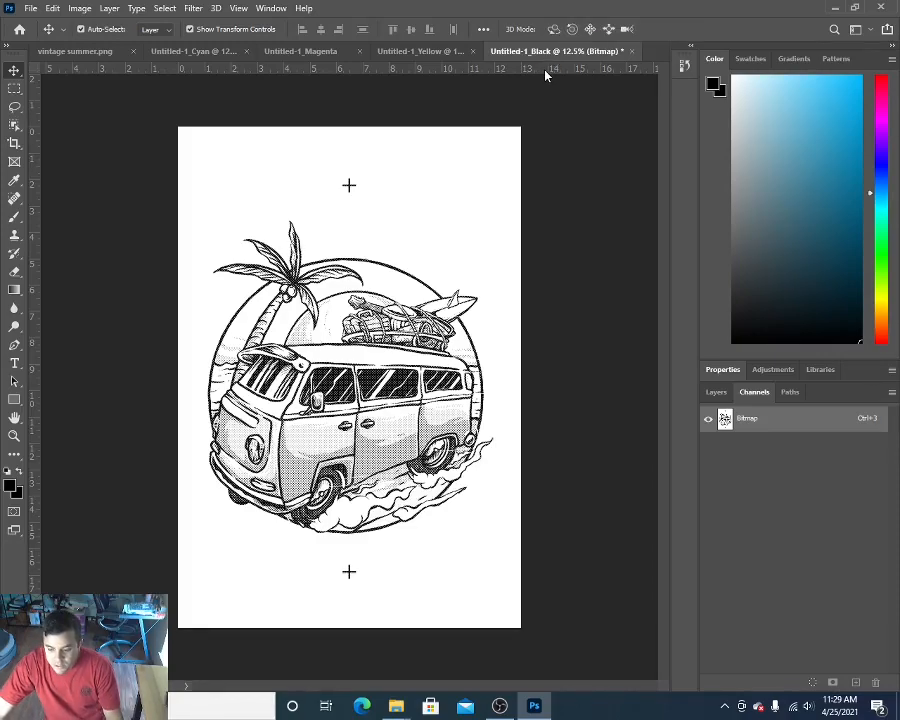
pyautogui.click(30, 9)
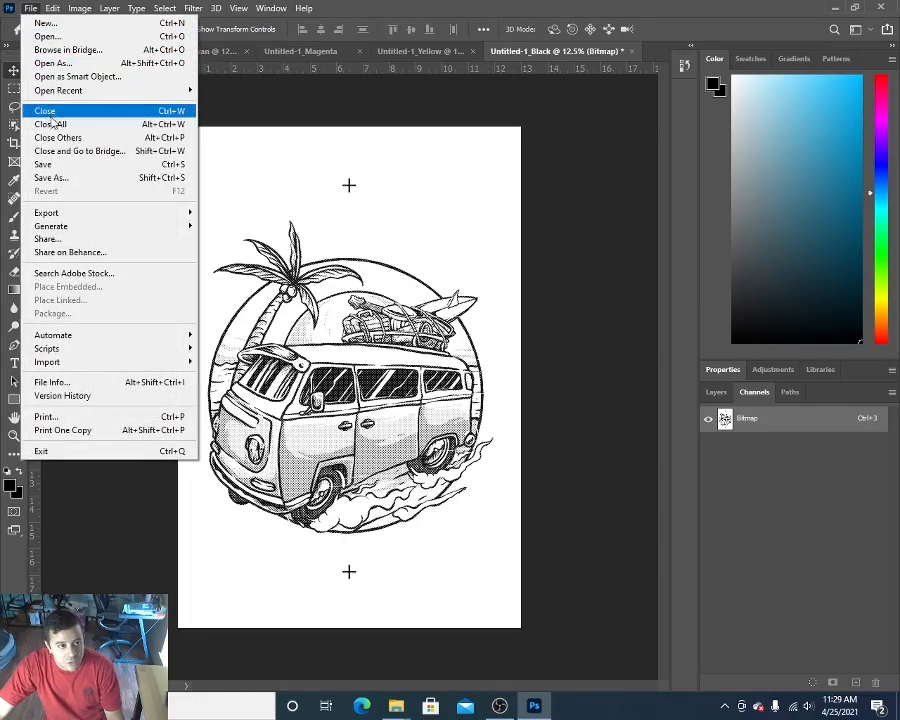
pyautogui.click(60, 183)
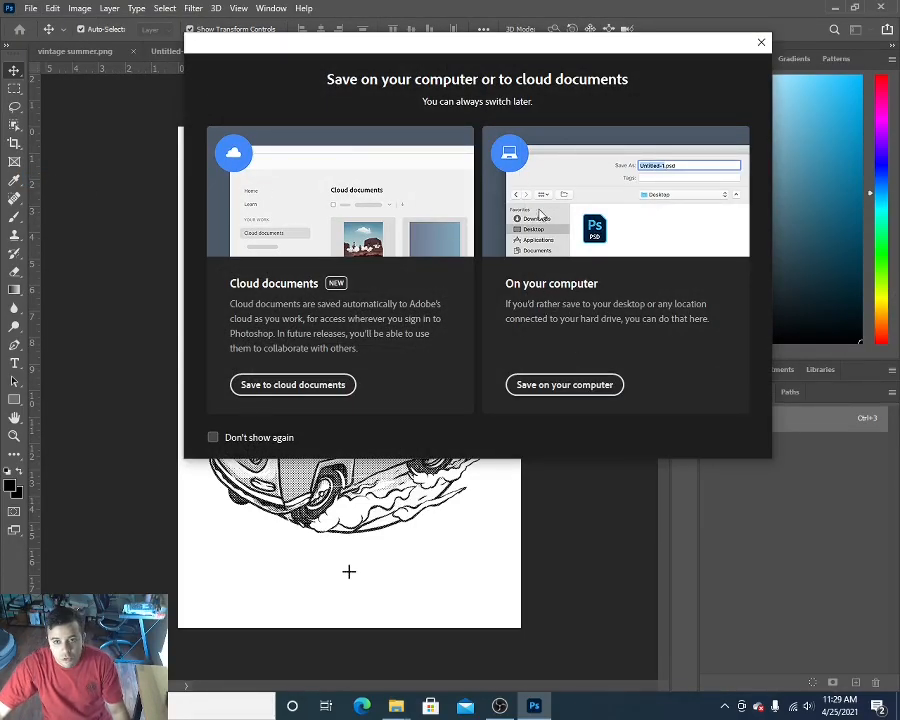
pyautogui.click(560, 390)
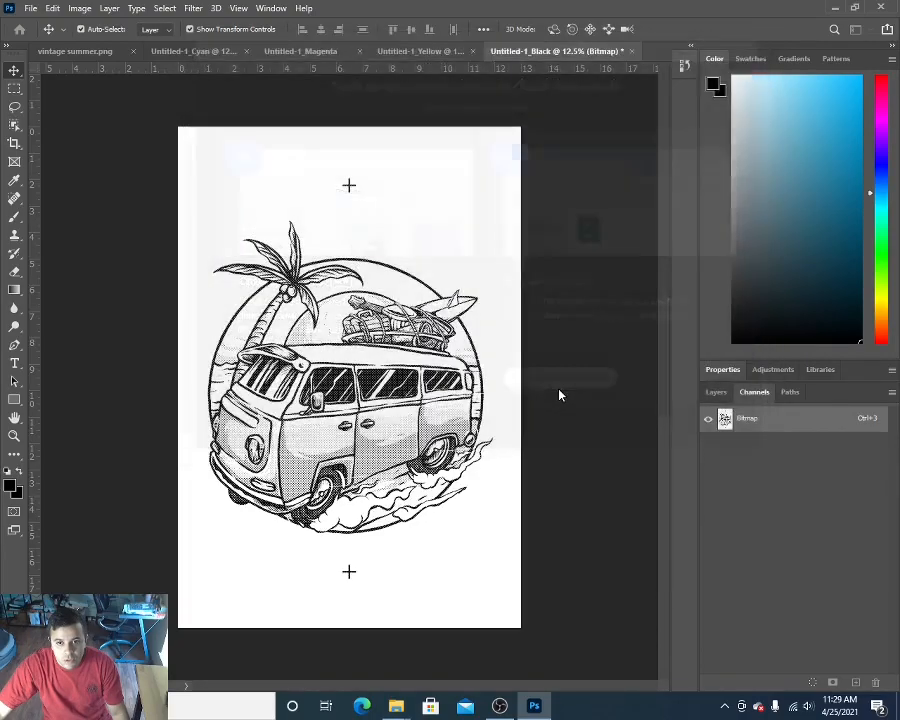
pyautogui.moveTo(164, 6); pyautogui.dragTo(415, 90)
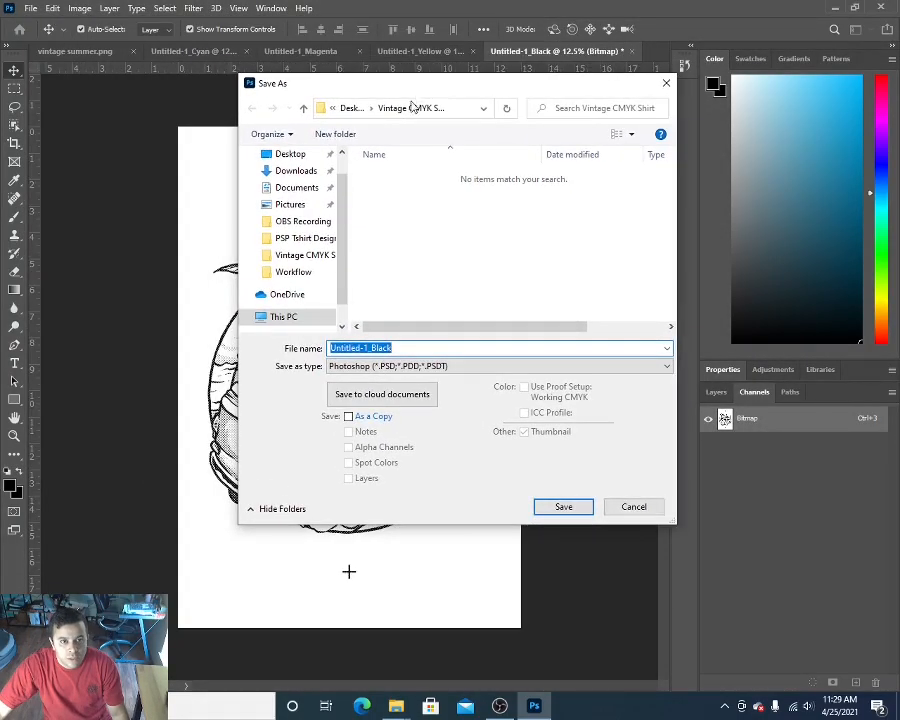
pyautogui.click(292, 158)
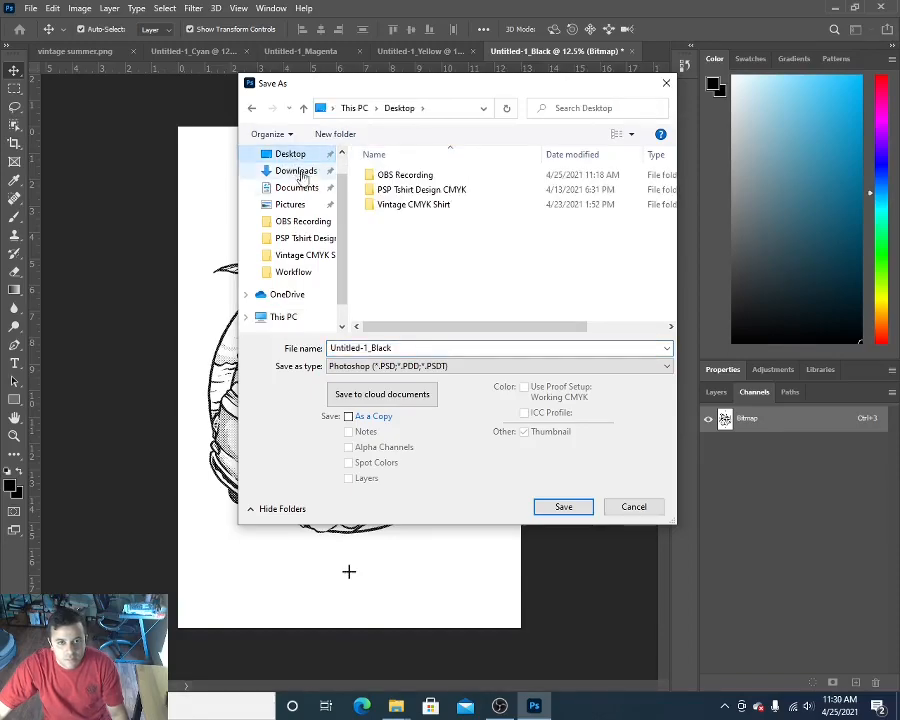
# Step: Remove the "Untitled-1_" prefix from the file name of the Black separation
pyautogui.click(372, 348)
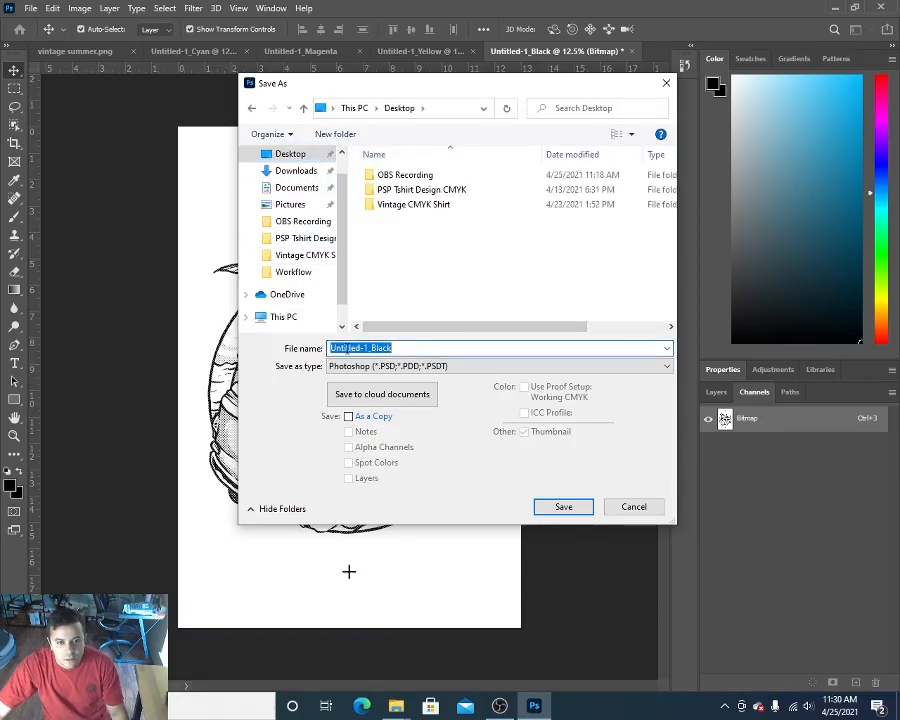
pyautogui.click(372, 348)
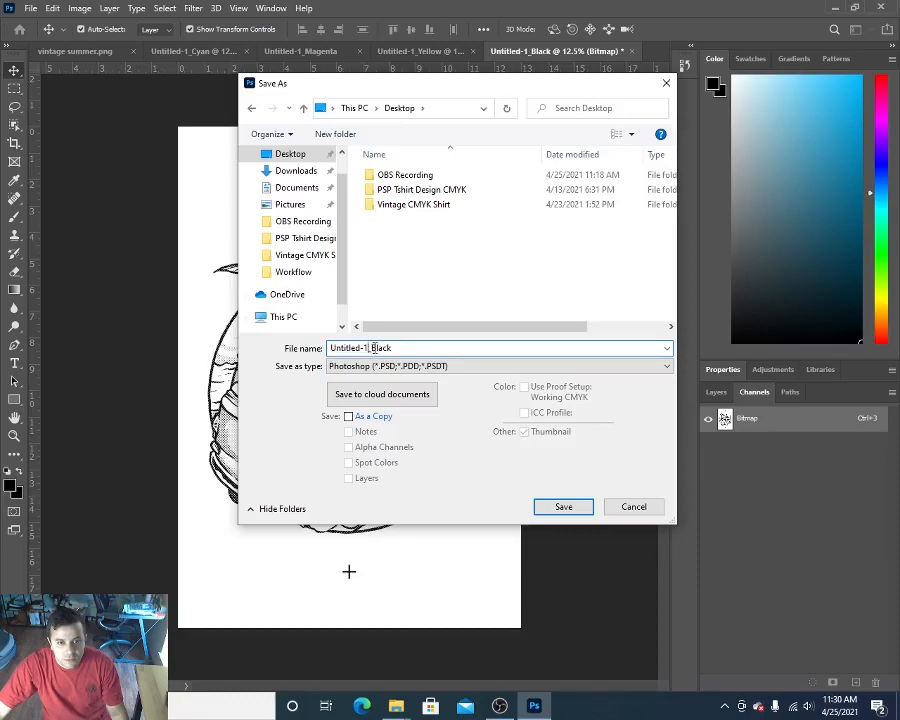
pyautogui.press('BackSpace')
pyautogui.press('BackSpace')
pyautogui.press('BackSpace')
pyautogui.press('BackSpace')
pyautogui.press('BackSpace')
pyautogui.press('BackSpace')
pyautogui.press('BackSpace')
pyautogui.press('BackSpace')
pyautogui.press('BackSpace')
pyautogui.press('BackSpace')
pyautogui.press('BackSpace')
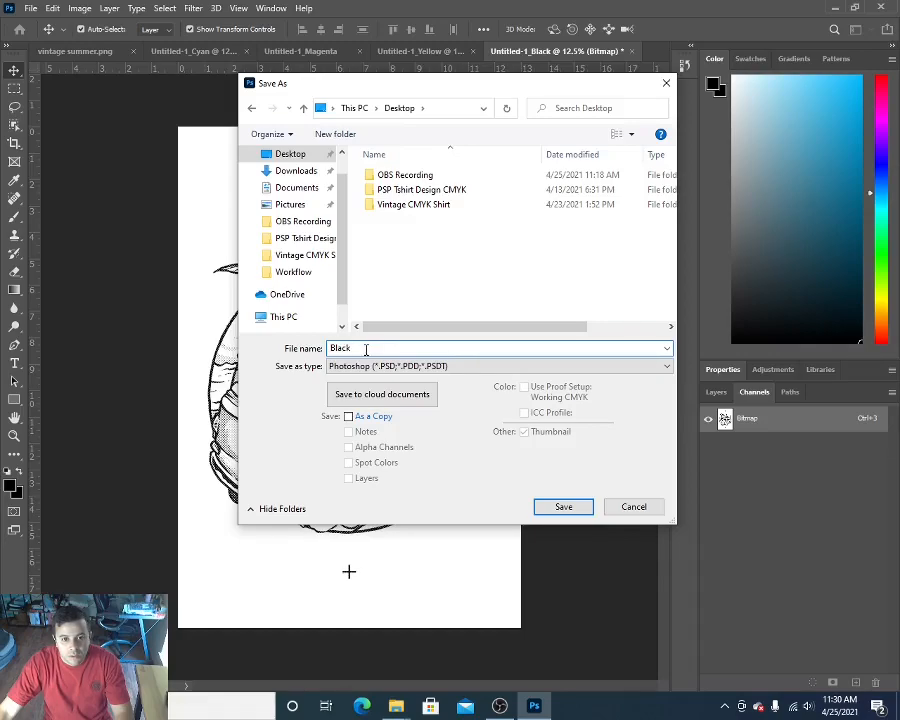
pyautogui.write('CMY')
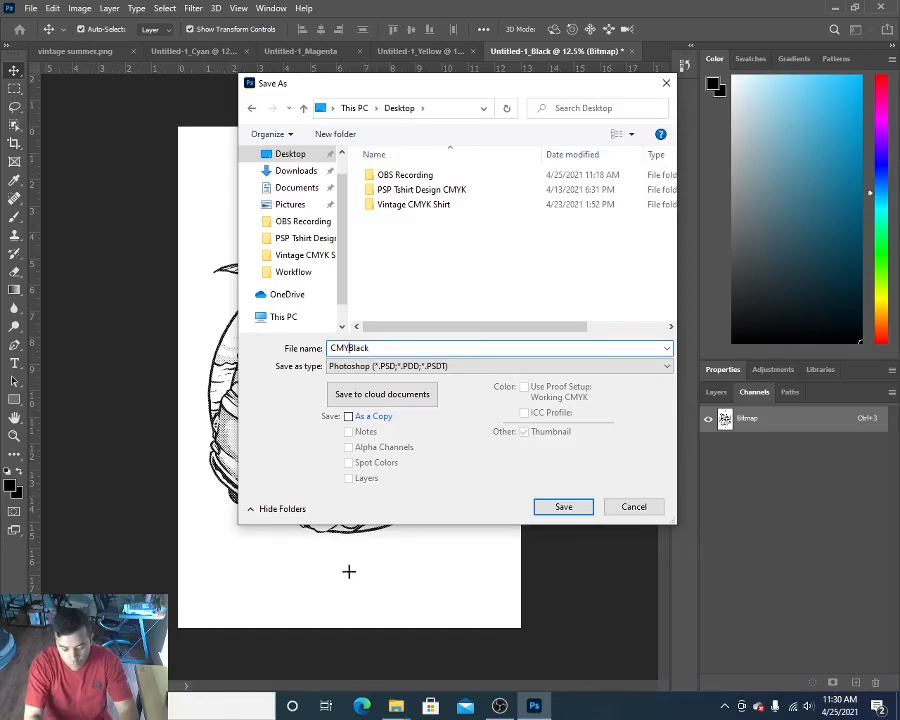
pyautogui.write('K')
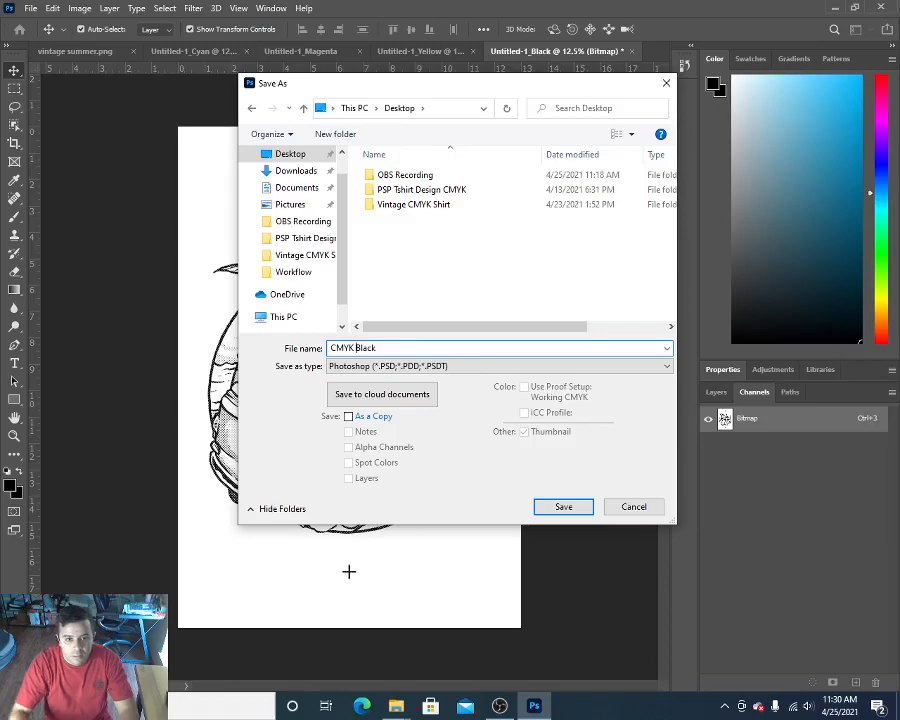
pyautogui.press('BackSpace')
pyautogui.press('BackSpace')
pyautogui.press('BackSpace')
pyautogui.press('BackSpace')
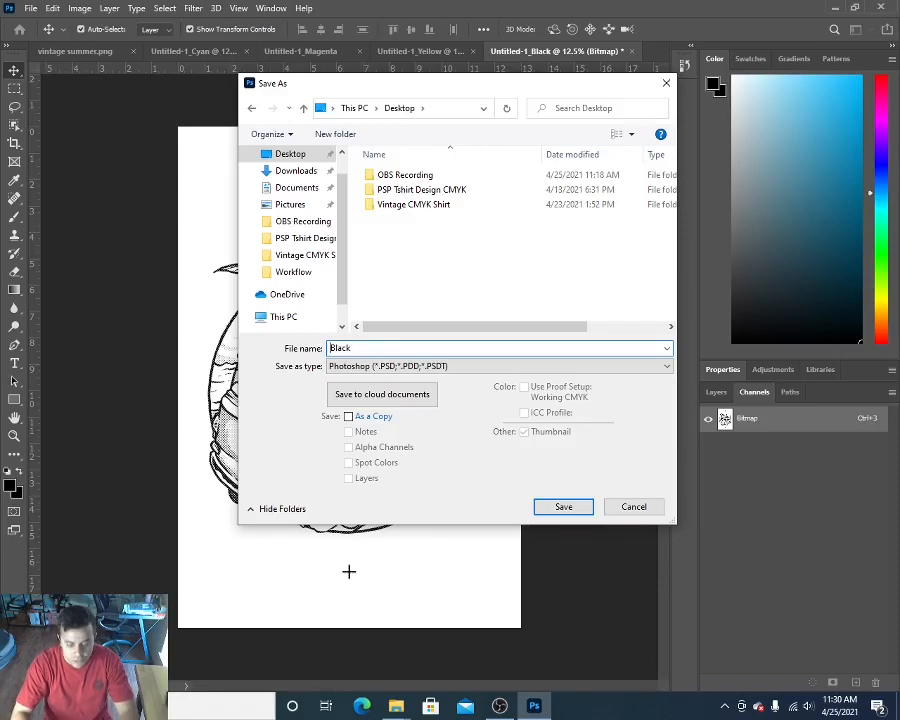
# Step: Name the Black separation file "Vintage Black" and save it on the Desktop in Photoshop PDF format
pyautogui.write('Vintag')
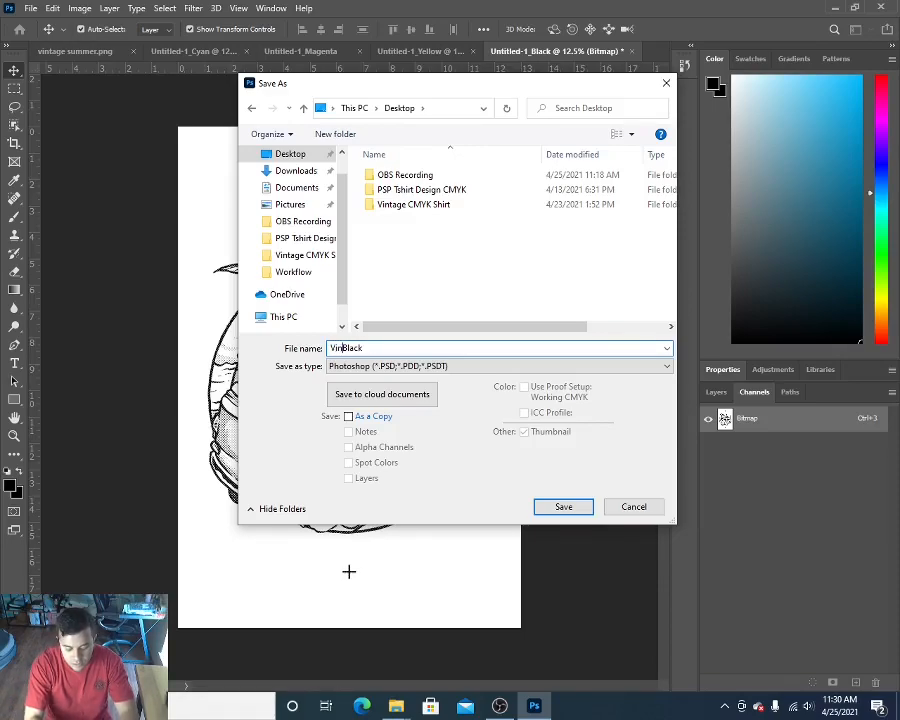
pyautogui.write('e')
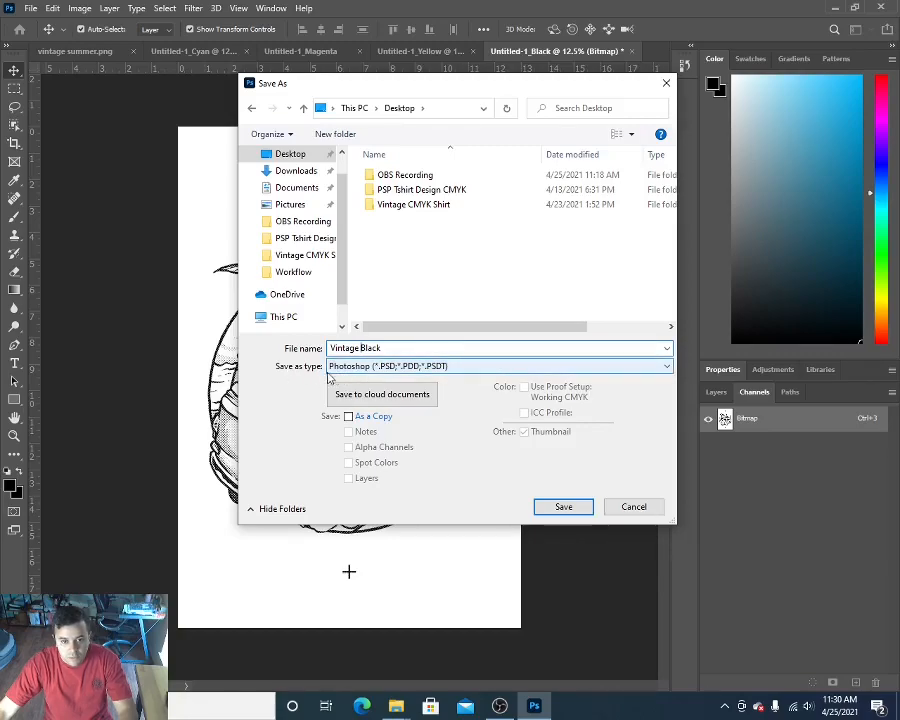
pyautogui.click(659, 370)
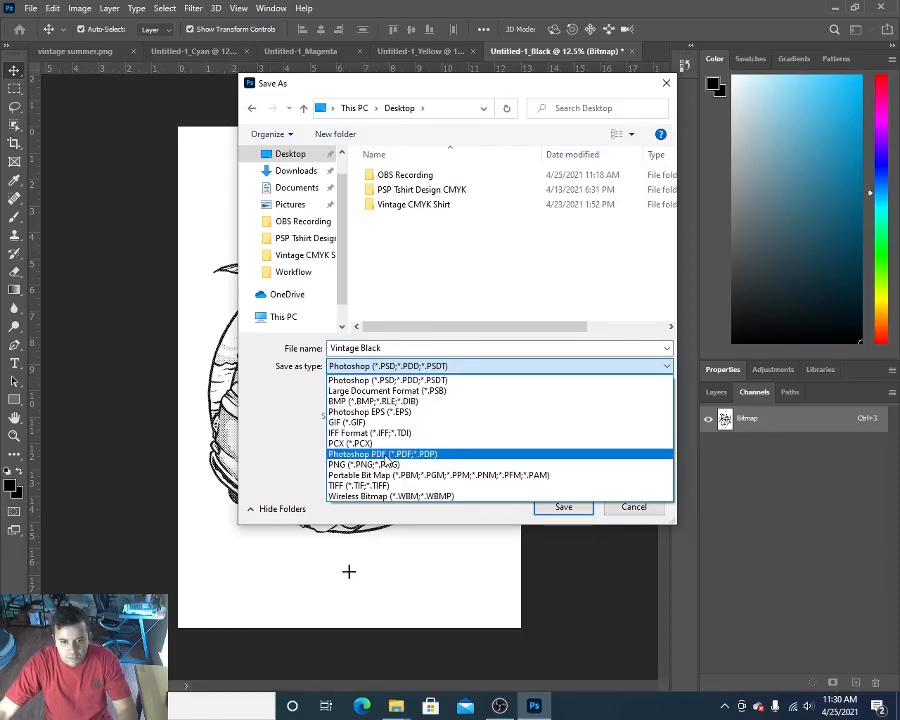
pyautogui.click(387, 455)
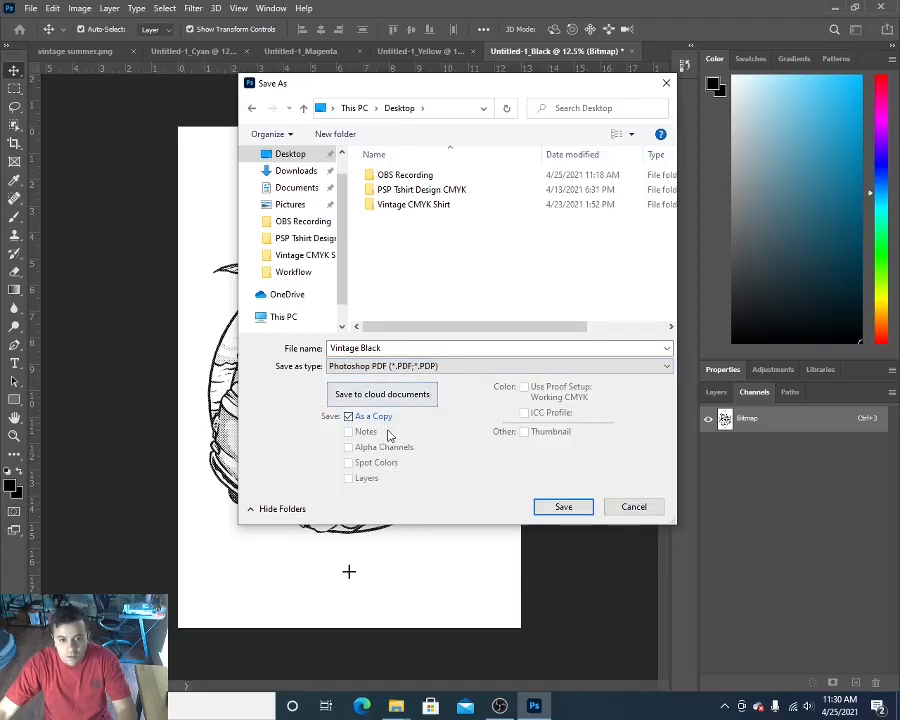
pyautogui.click(565, 510)
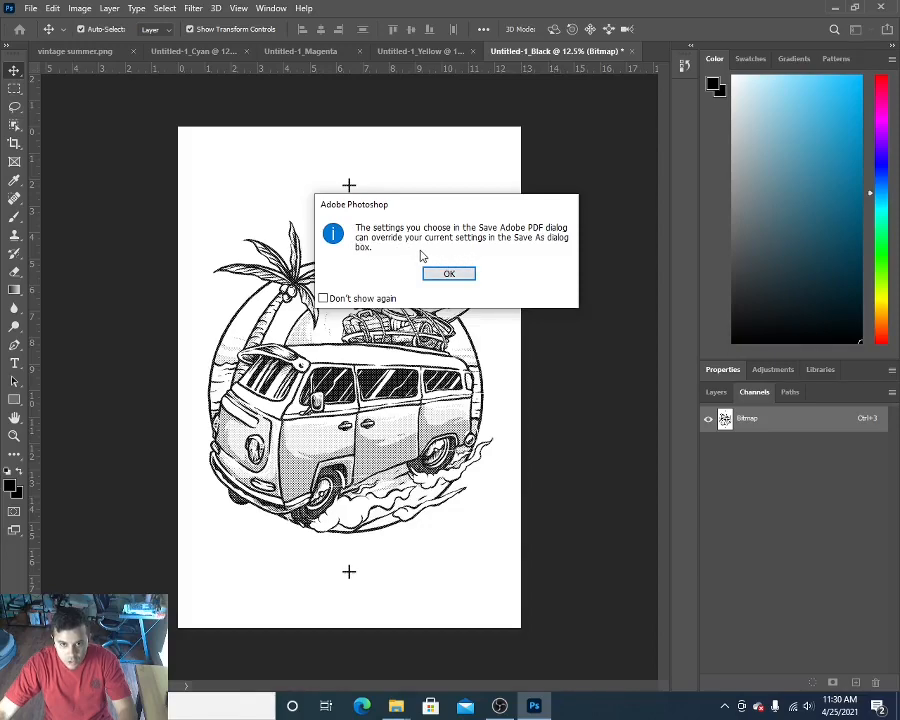
# Step: Set the PDF compatibility to Acrobat 8 (PDF 1.7) and save the Black separation PDF with Photoshop editing capabilities preserved
pyautogui.click(461, 277)
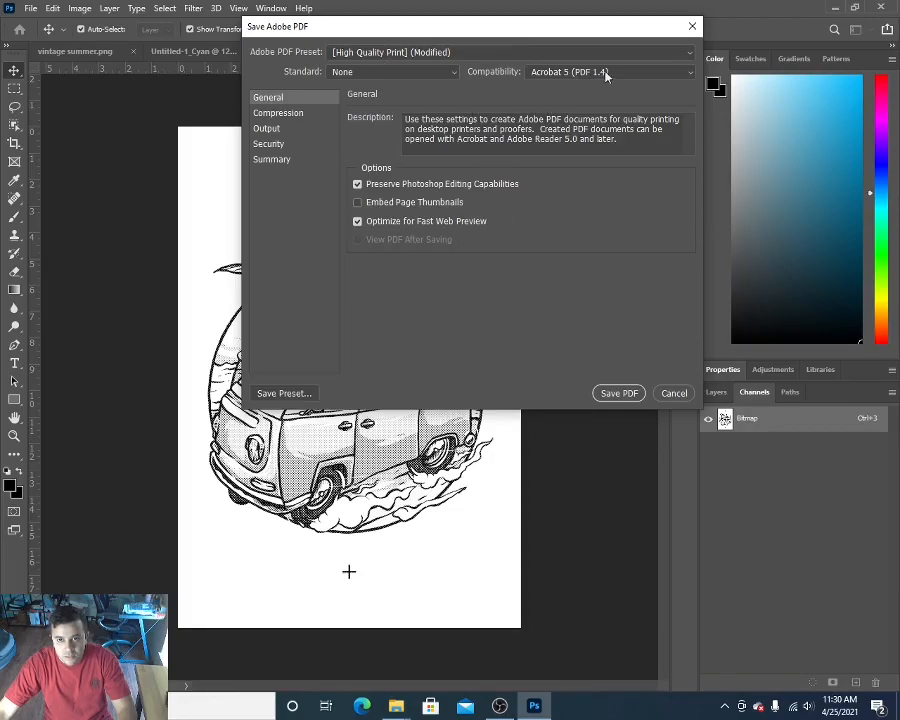
pyautogui.click(690, 72)
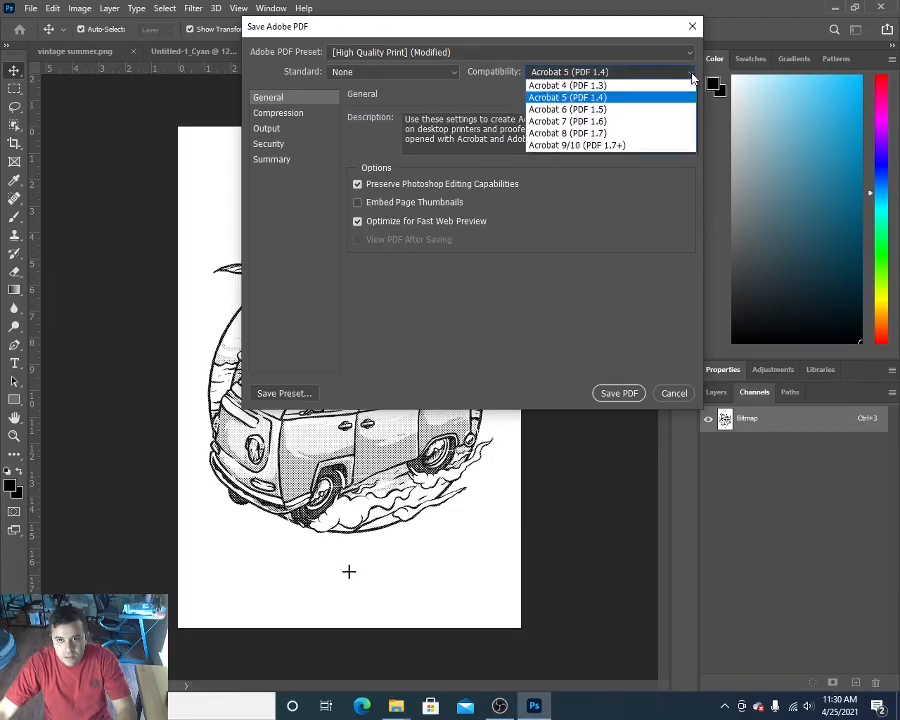
pyautogui.click(548, 134)
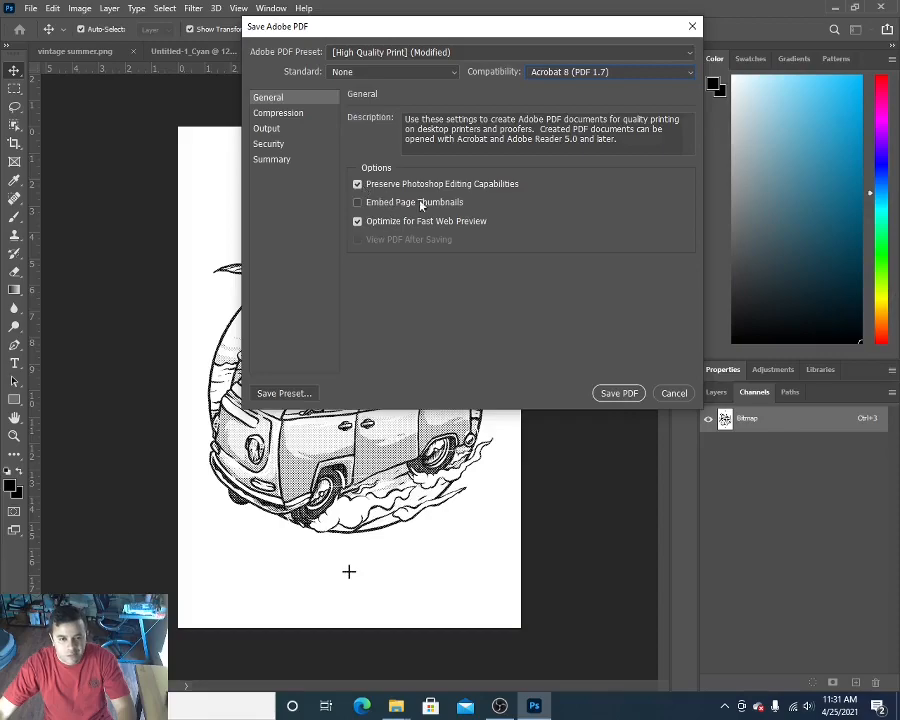
pyautogui.click(610, 395)
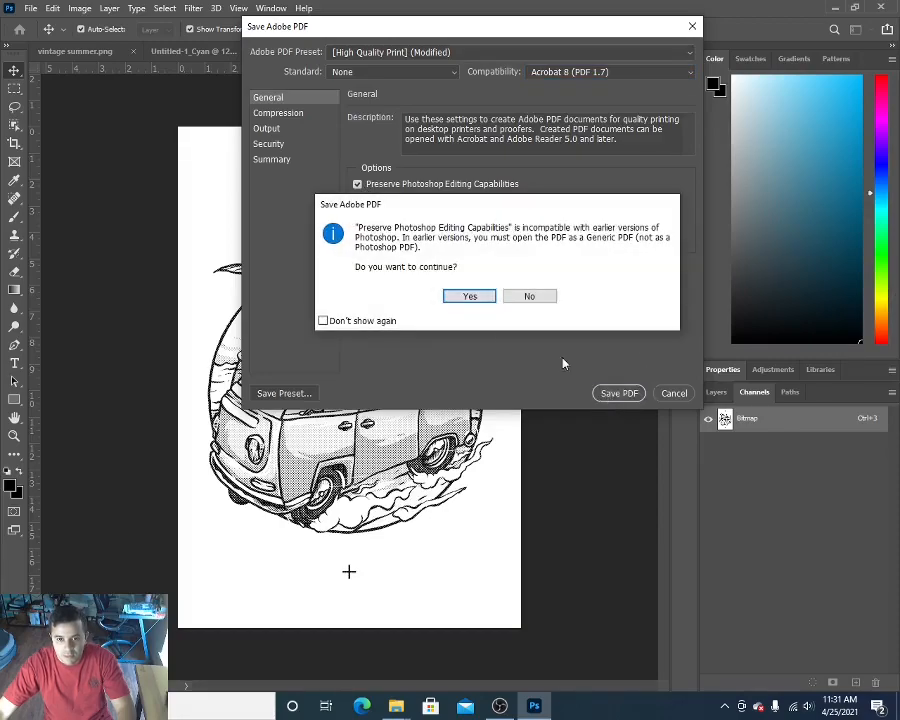
pyautogui.click(469, 297)
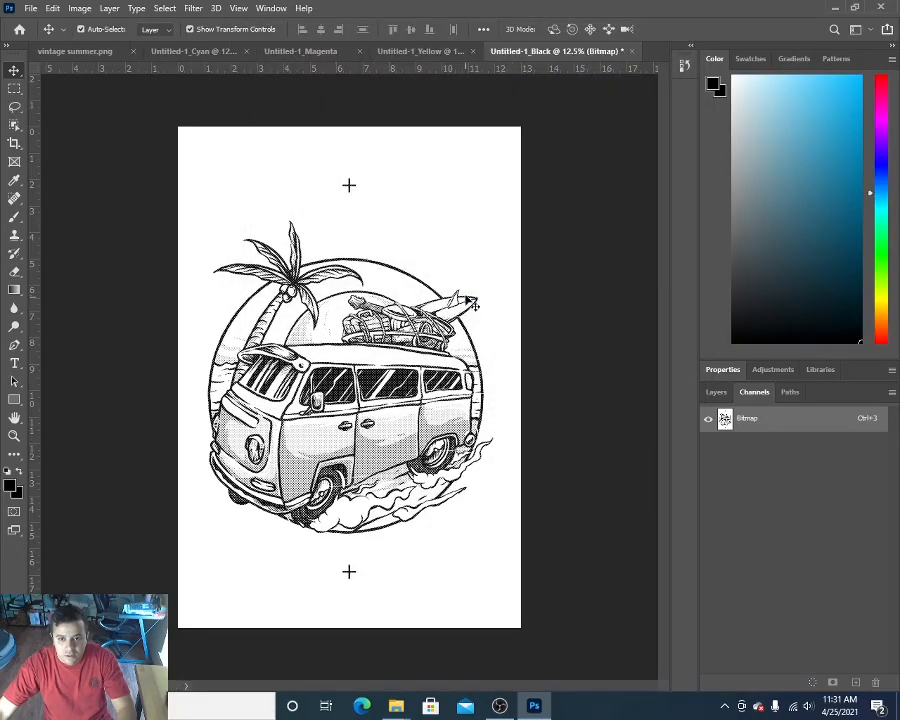
# Step: Switch to the Windows desktop, clear the folder window away and move the Vintage Black PDF to the empty middle area
pyautogui.click(840, 12)
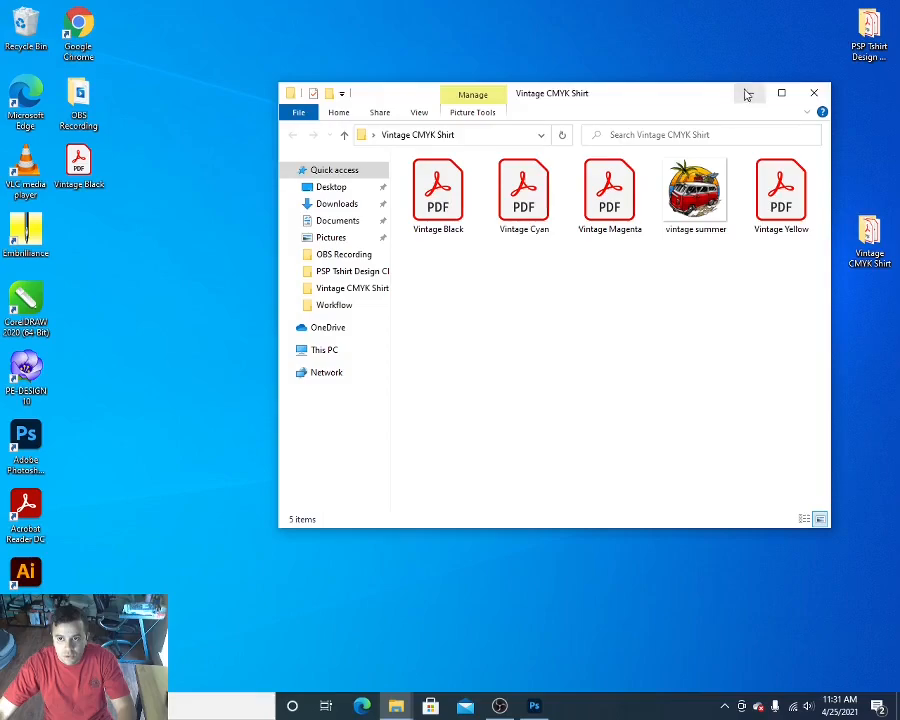
pyautogui.click(746, 94)
pyautogui.moveTo(76, 178); pyautogui.dragTo(500, 245)
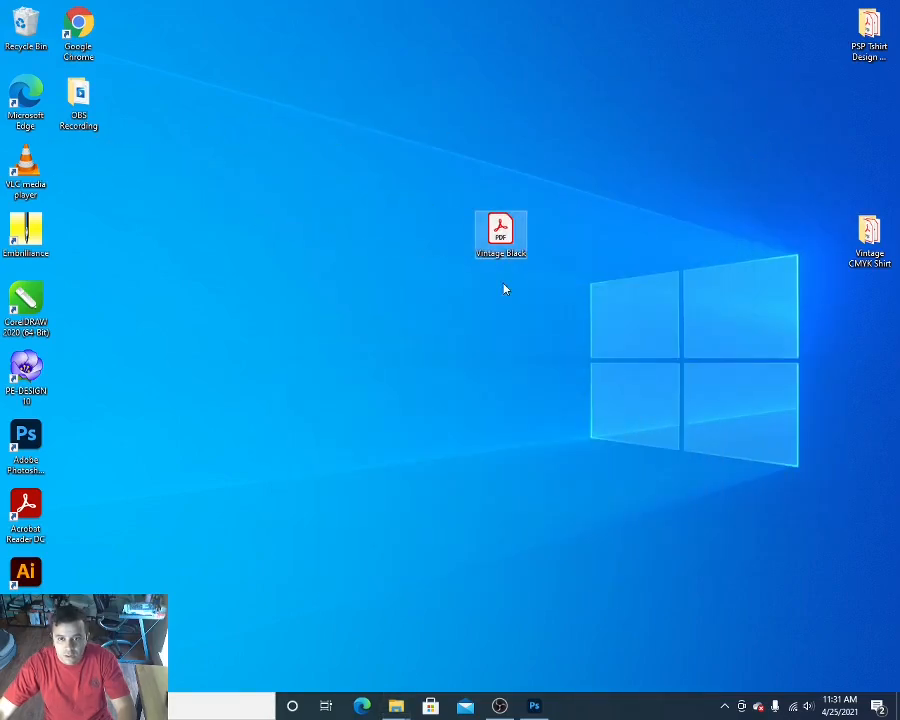
# Step: Open the Vintage Black PDF in Acrobat Reader to check its halftone artwork, and close it
pyautogui.doubleClick(500, 232)
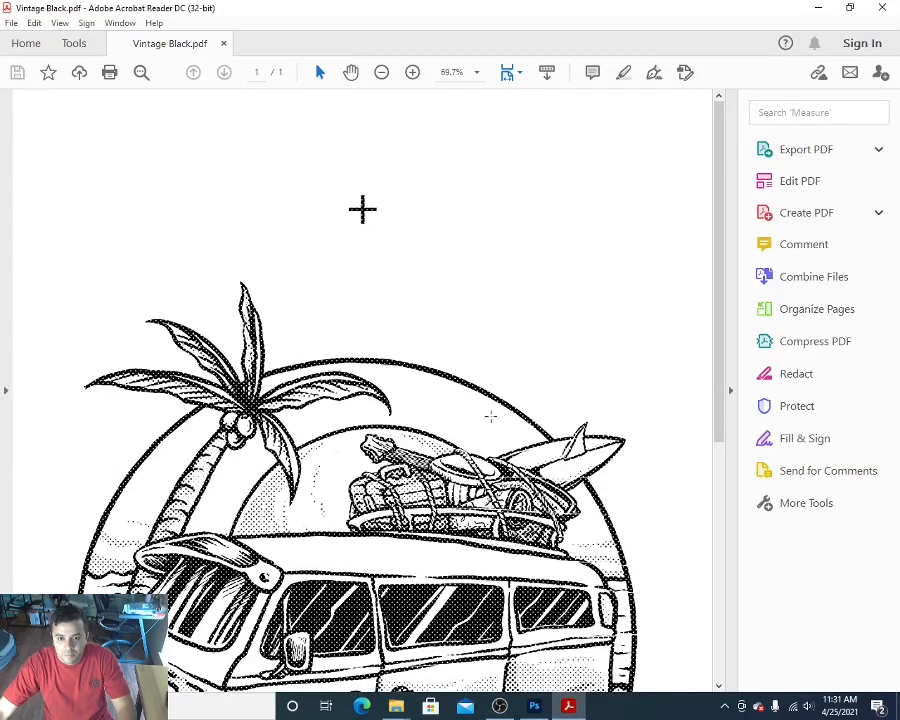
pyautogui.moveTo(717, 285); pyautogui.dragTo(732, 259)
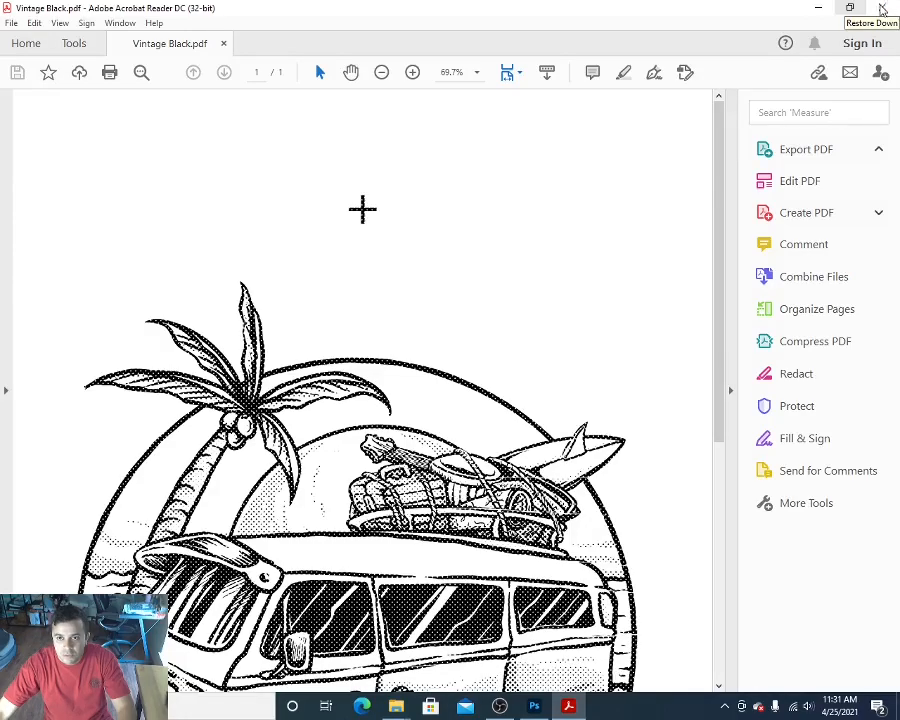
pyautogui.click(883, 8)
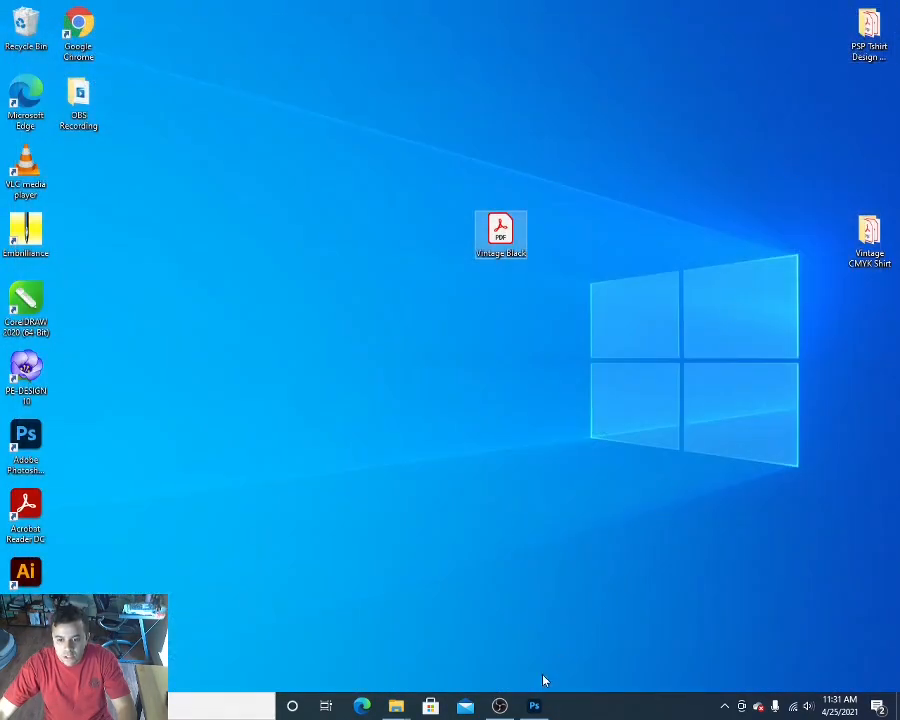
# Step: Return to Photoshop and start saving the Yellow halftone separation as a new file on the computer
pyautogui.click(536, 706)
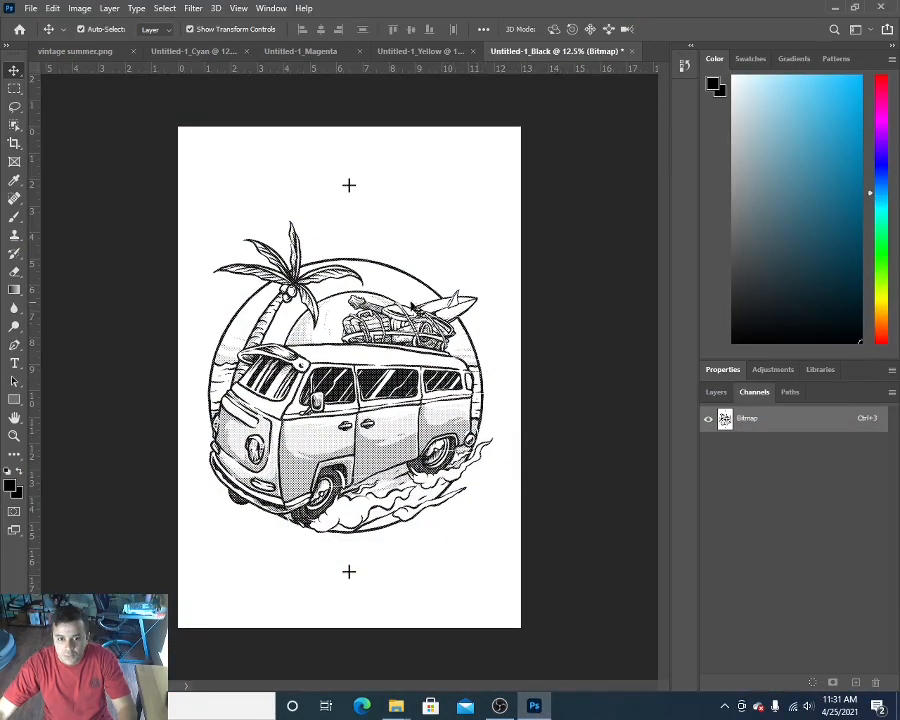
pyautogui.click(406, 53)
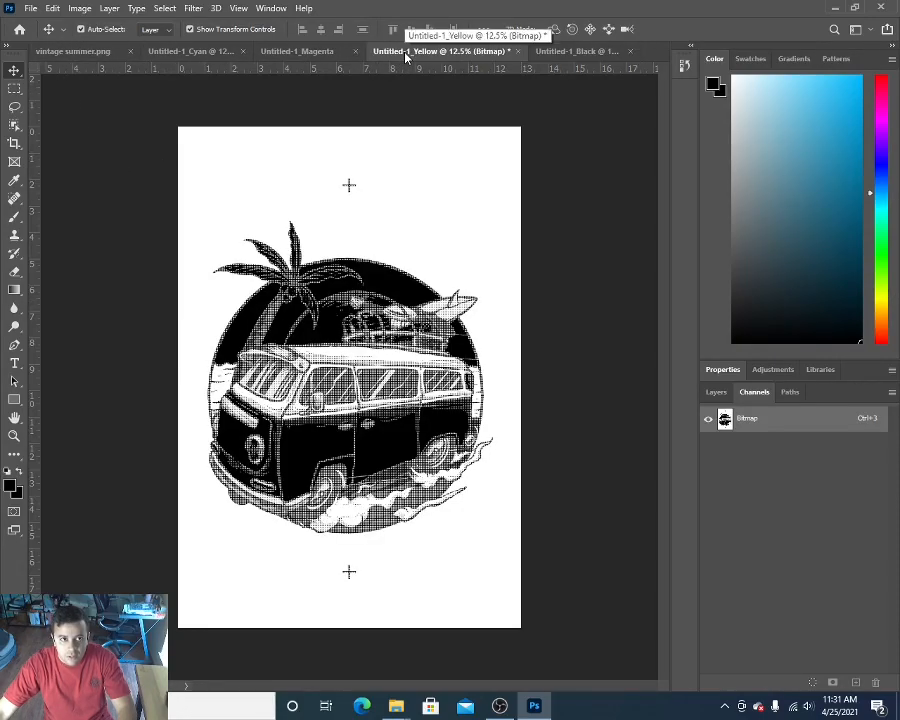
pyautogui.click(30, 9)
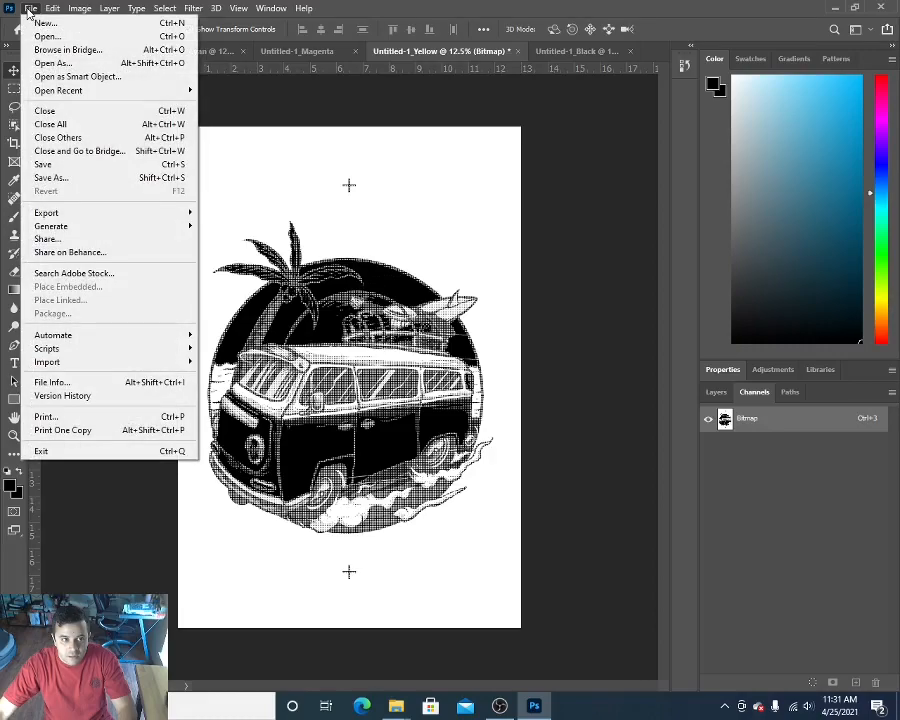
pyautogui.click(60, 178)
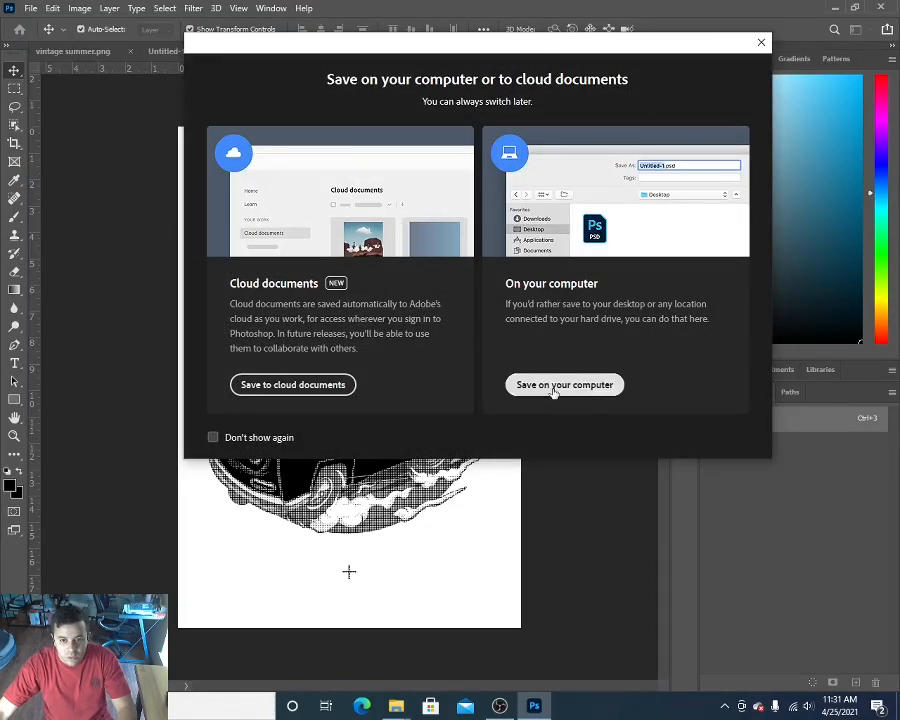
pyautogui.click(555, 391)
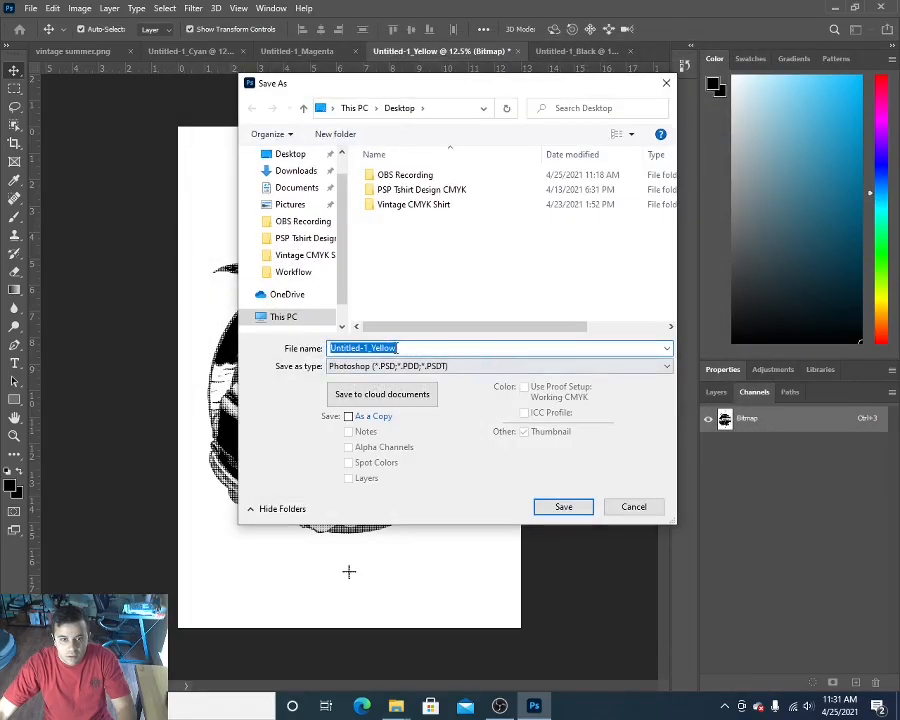
# Step: Name the Yellow separation file "Vintage Yellow" and choose the Desktop as destination folder
pyautogui.click(369, 348)
pyautogui.moveTo(371, 348); pyautogui.dragTo(295, 344)
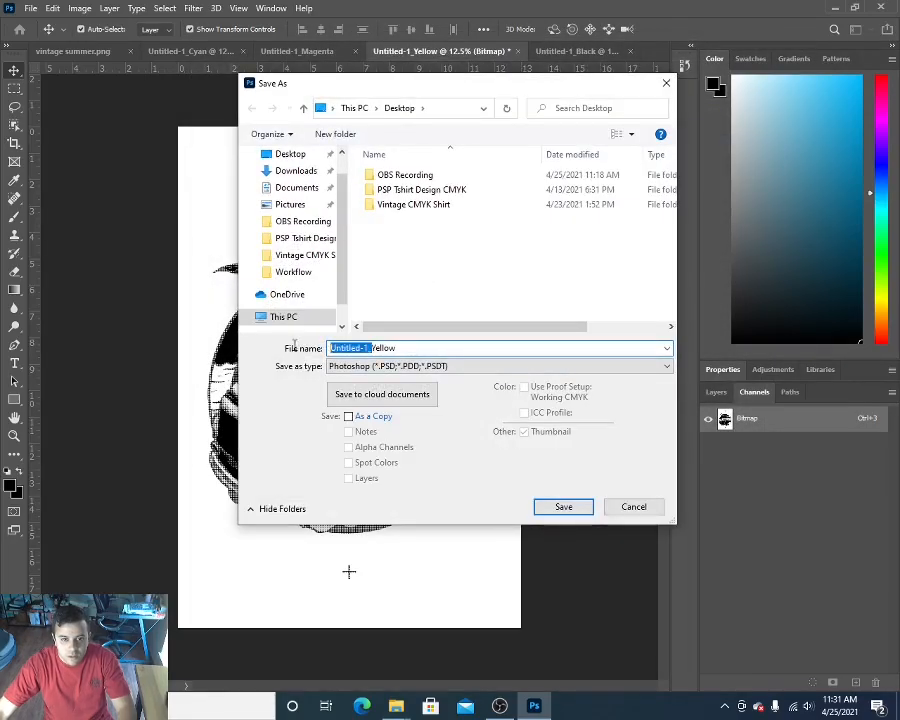
pyautogui.press('BackSpace')
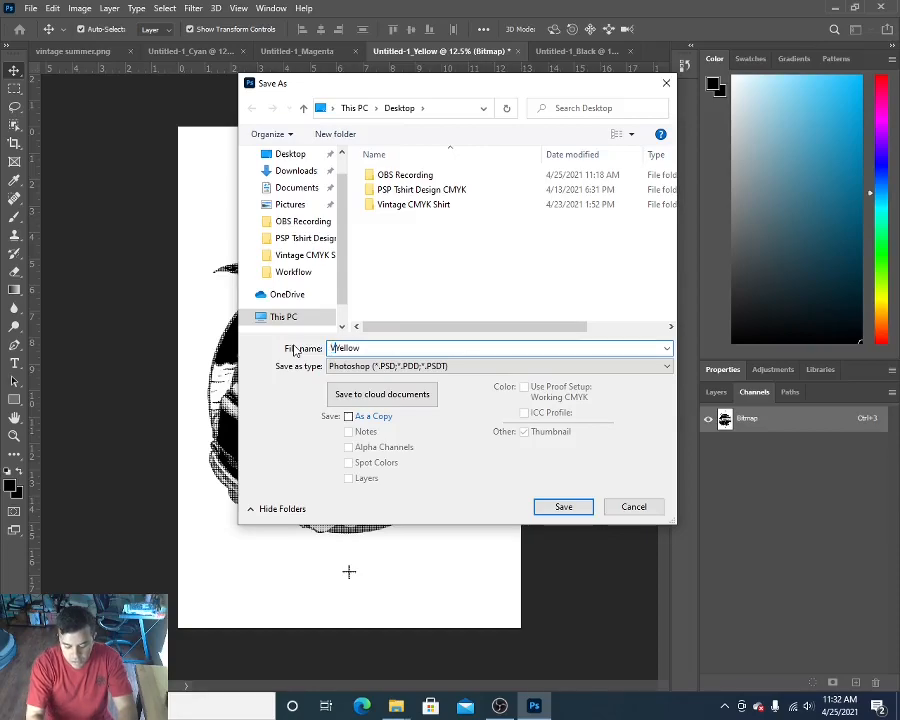
pyautogui.write('Vintage')
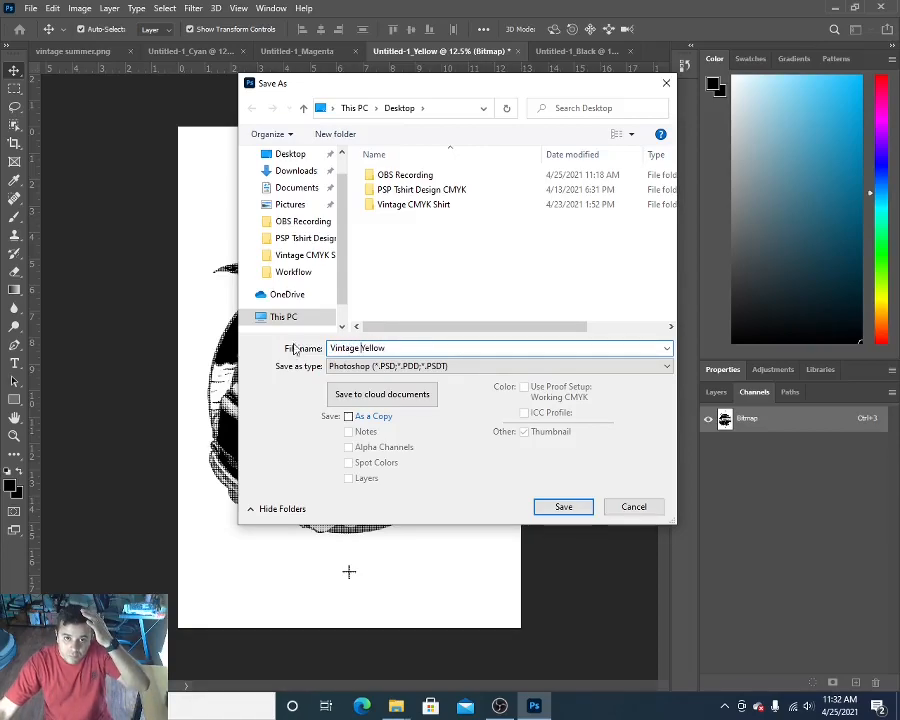
pyautogui.click(286, 156)
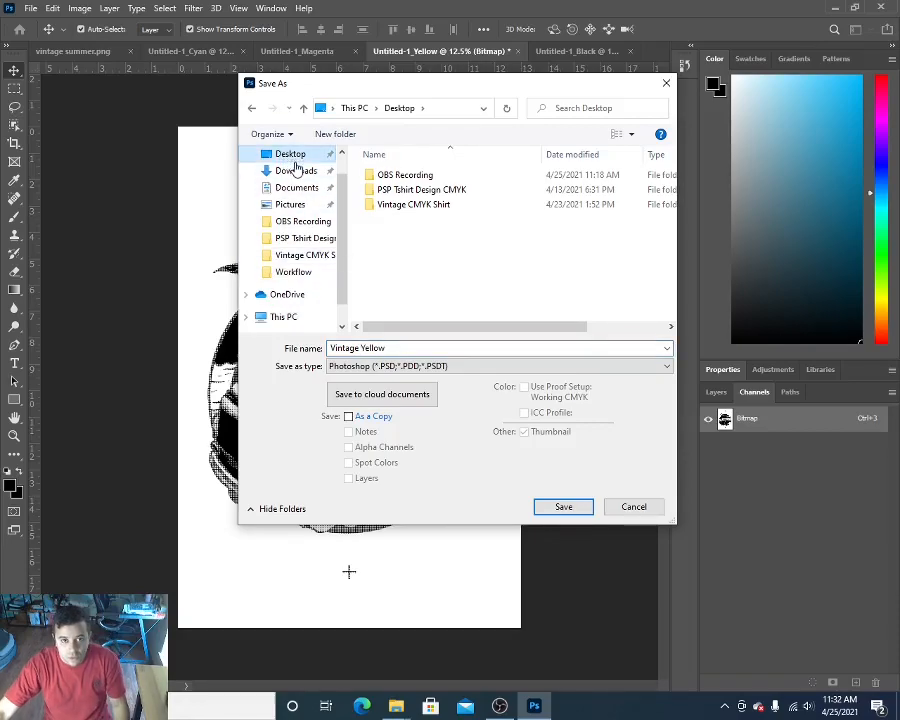
# Step: Save the Yellow separation as a Photoshop PDF with Acrobat 8 (PDF 1.7) compatibility and Photoshop editing capabilities preserved
pyautogui.click(378, 368)
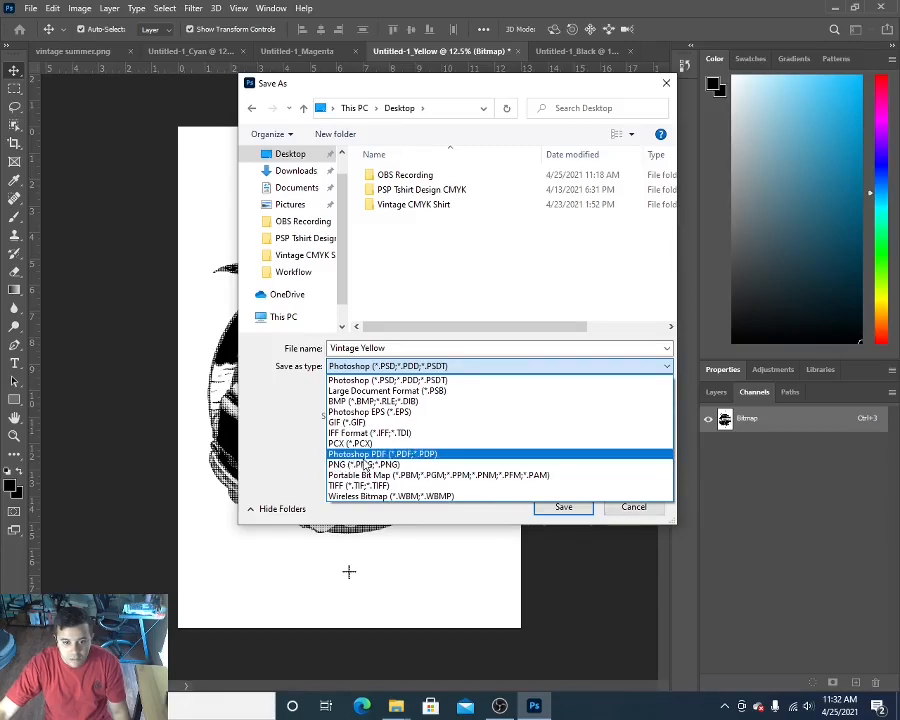
pyautogui.click(372, 455)
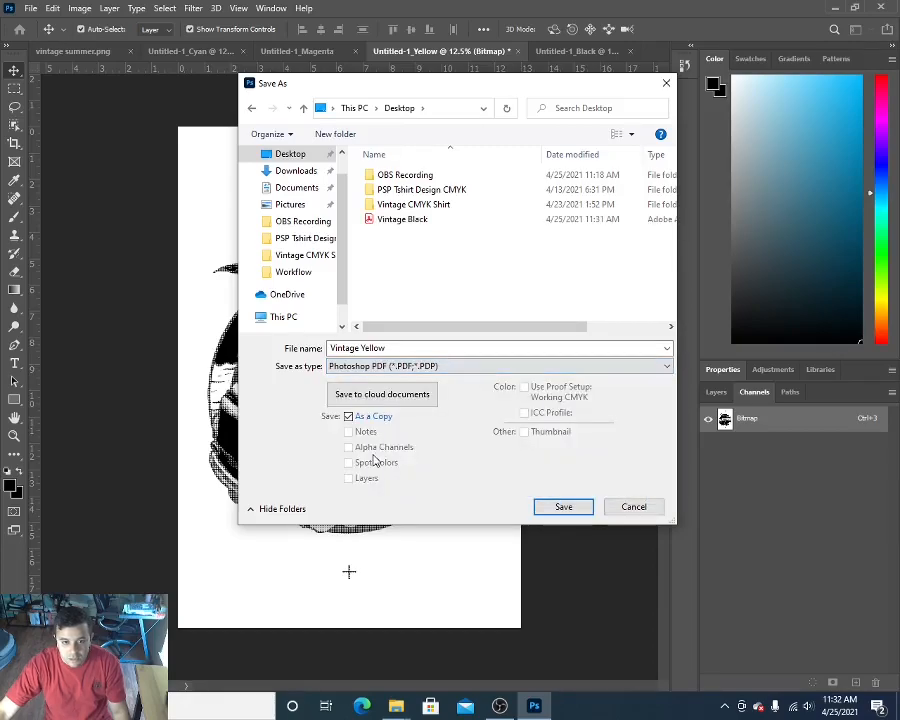
pyautogui.click(560, 507)
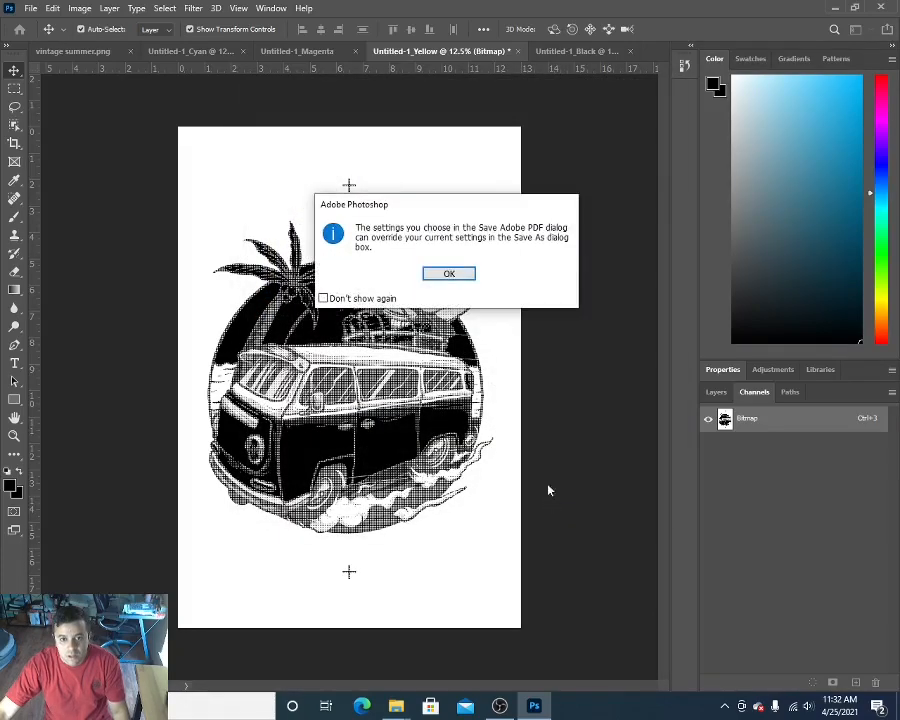
pyautogui.click(448, 277)
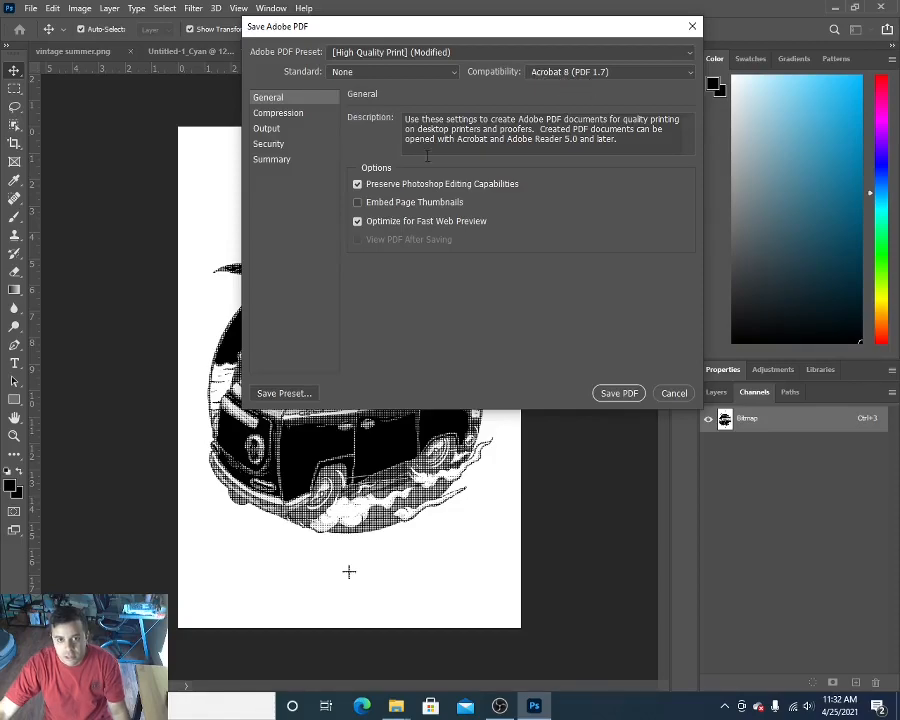
pyautogui.click(620, 395)
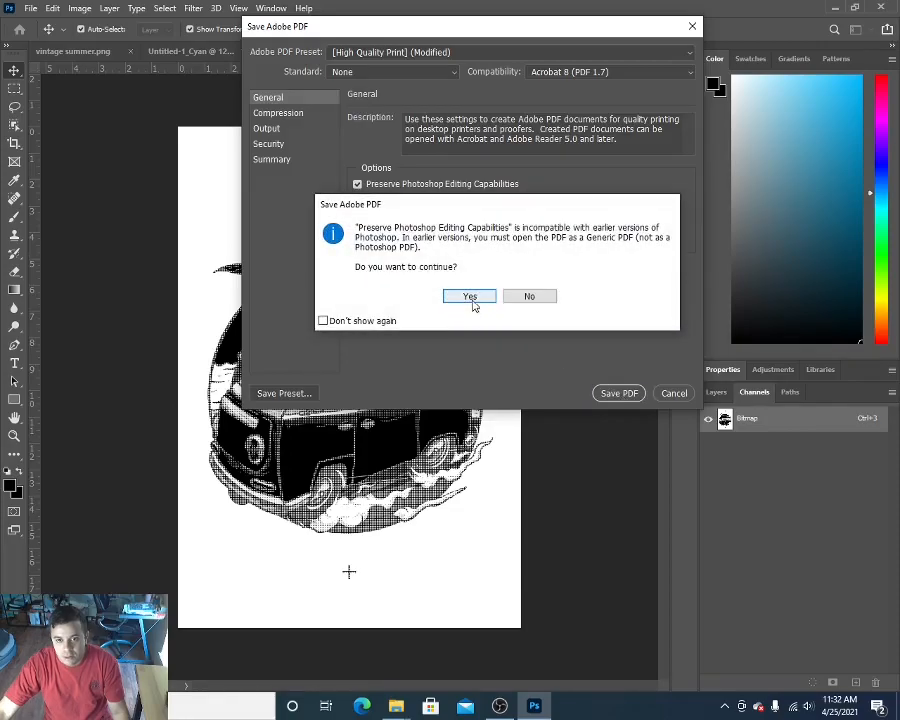
pyautogui.click(470, 298)
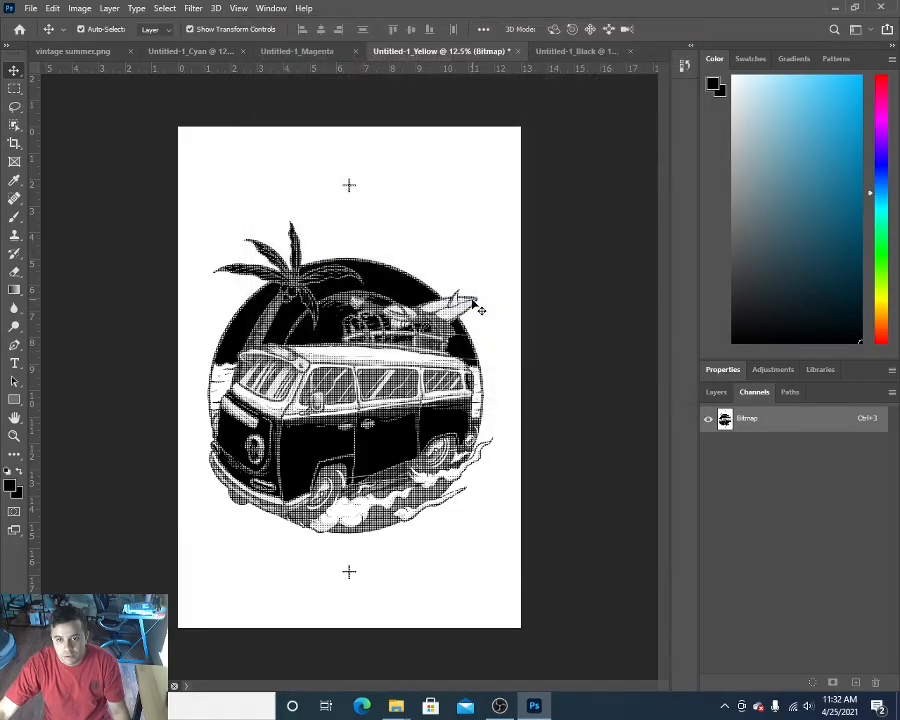
# Step: Switch to the Windows desktop and place the Vintage Yellow PDF beside the Vintage Black PDF
pyautogui.click(833, 8)
pyautogui.moveTo(78, 165); pyautogui.dragTo(458, 247)
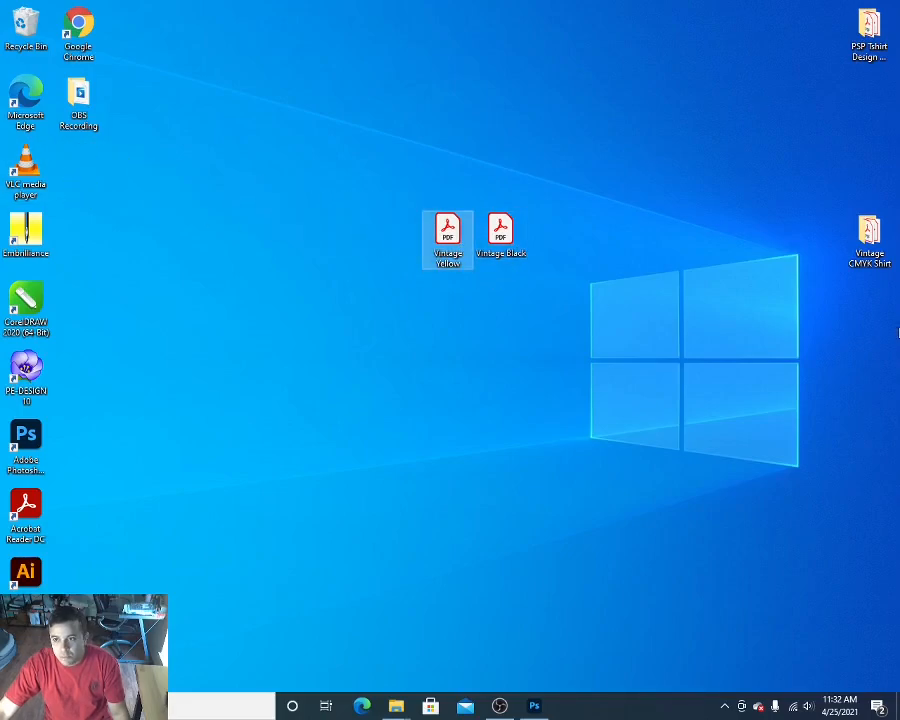
# Step: View the vintage summer image from the Vintage CMYK Shirt folder in a reduced Photos window placed below the folder's files
pyautogui.doubleClick(868, 238)
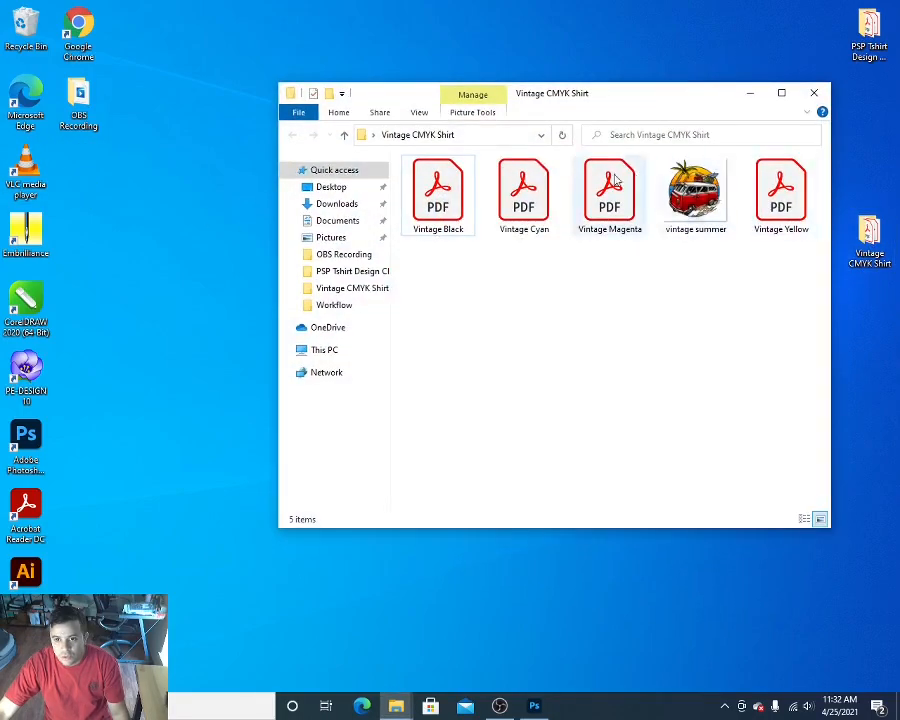
pyautogui.doubleClick(698, 200)
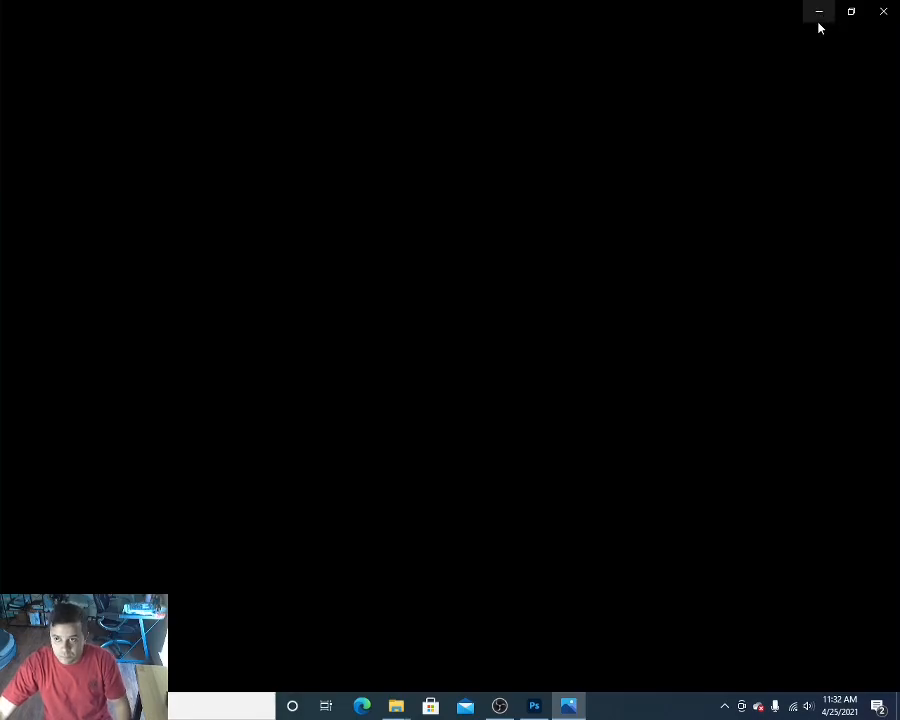
pyautogui.click(850, 14)
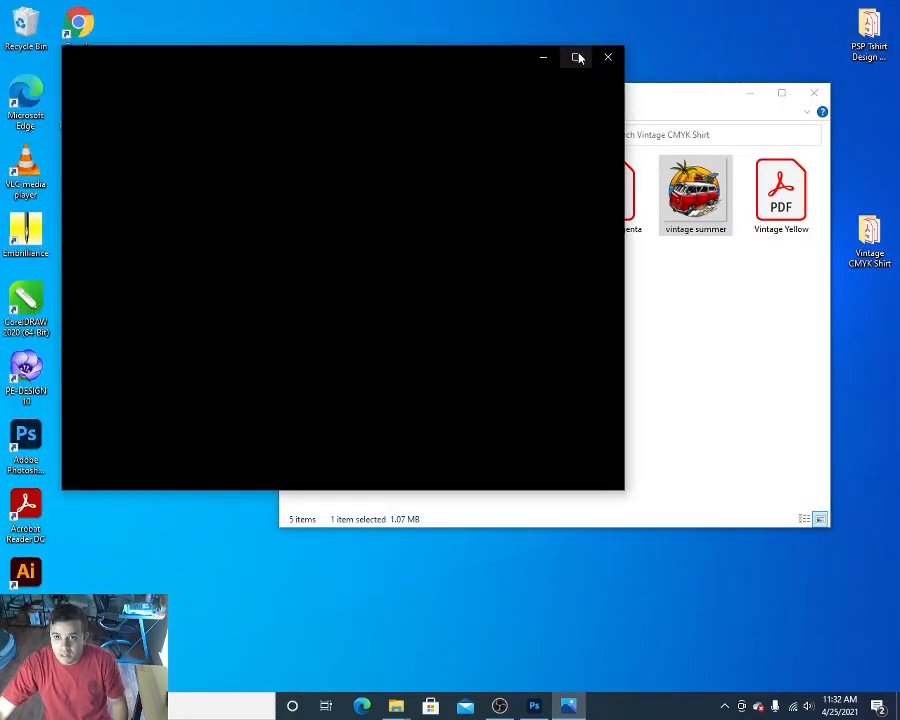
pyautogui.moveTo(480, 64); pyautogui.dragTo(675, 262)
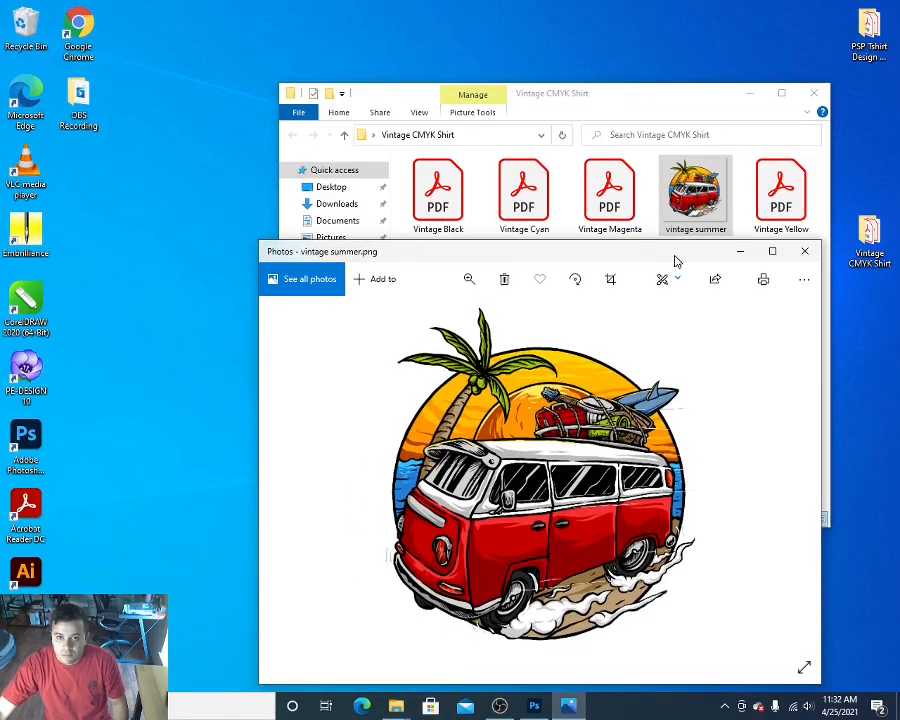
# Step: Put away the vintage summer image preview and open the Vintage Black PDF from the folder in Acrobat Reader
pyautogui.moveTo(615, 256); pyautogui.dragTo(598, 260)
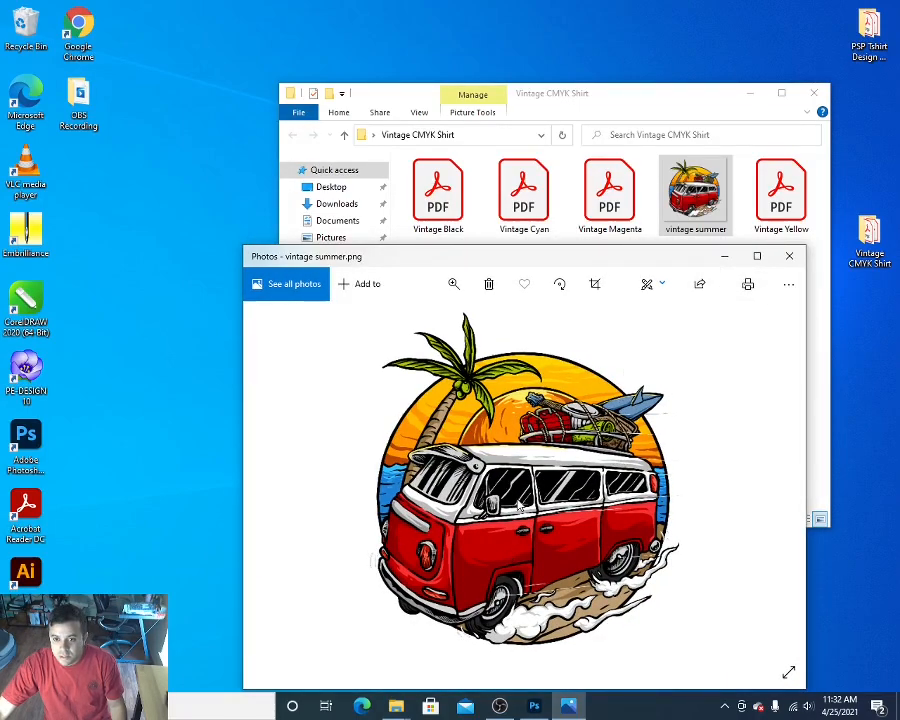
pyautogui.click(729, 258)
pyautogui.doubleClick(438, 204)
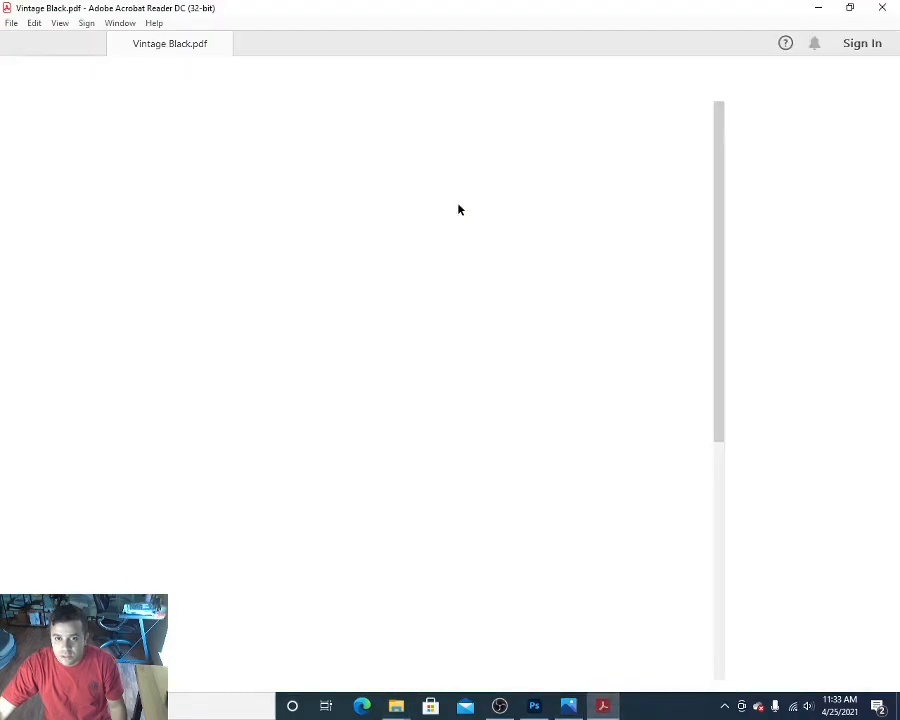
pyautogui.click(818, 8)
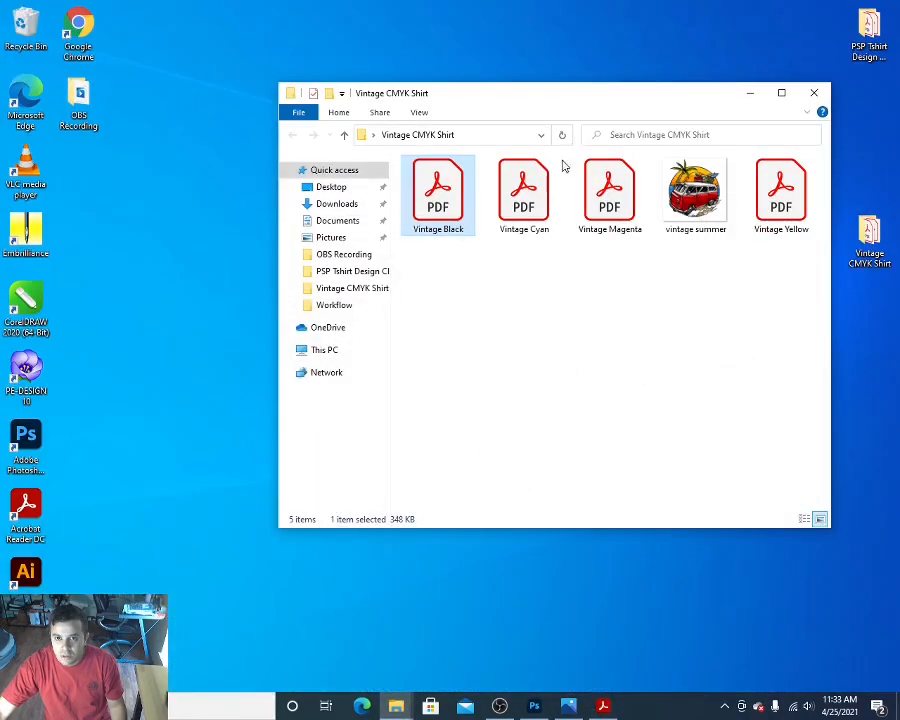
# Step: Open the Vintage Cyan, Vintage Magenta and Vintage Yellow PDFs from the folder alongside the Black one
pyautogui.click(544, 200)
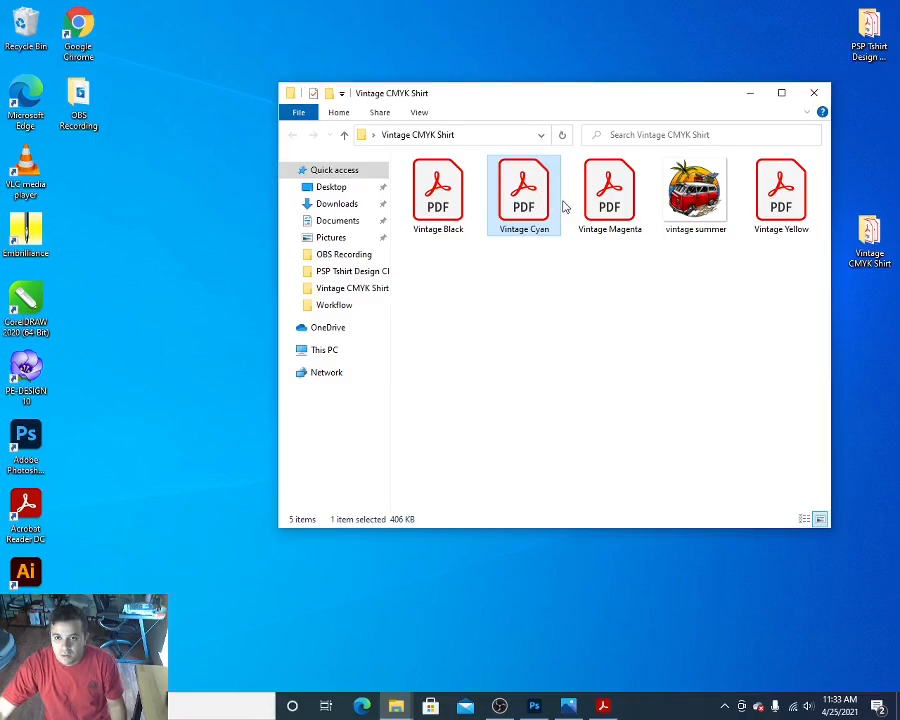
pyautogui.click(605, 708)
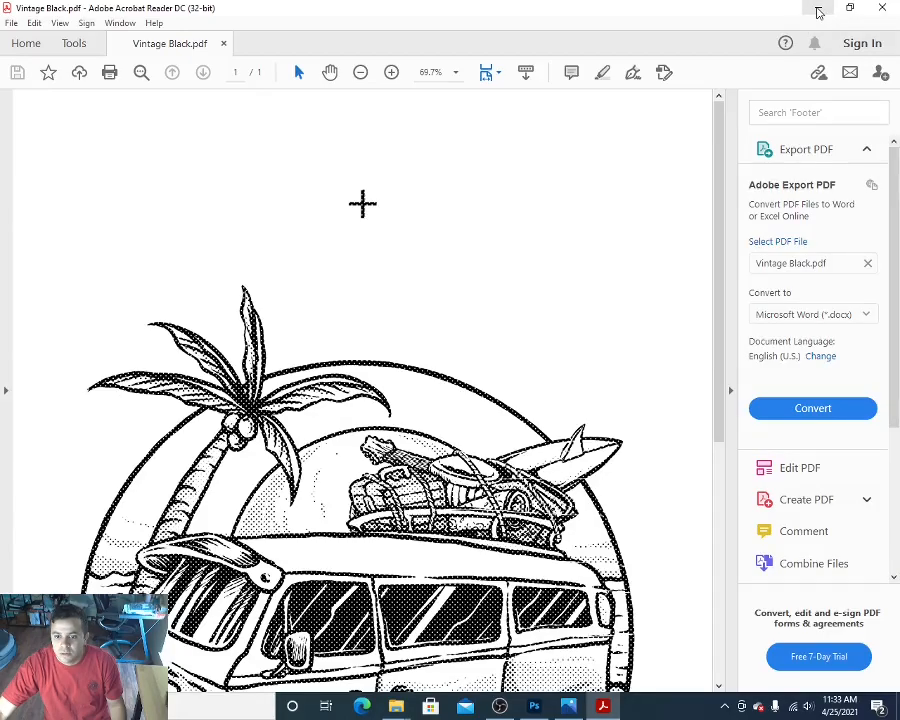
pyautogui.click(819, 12)
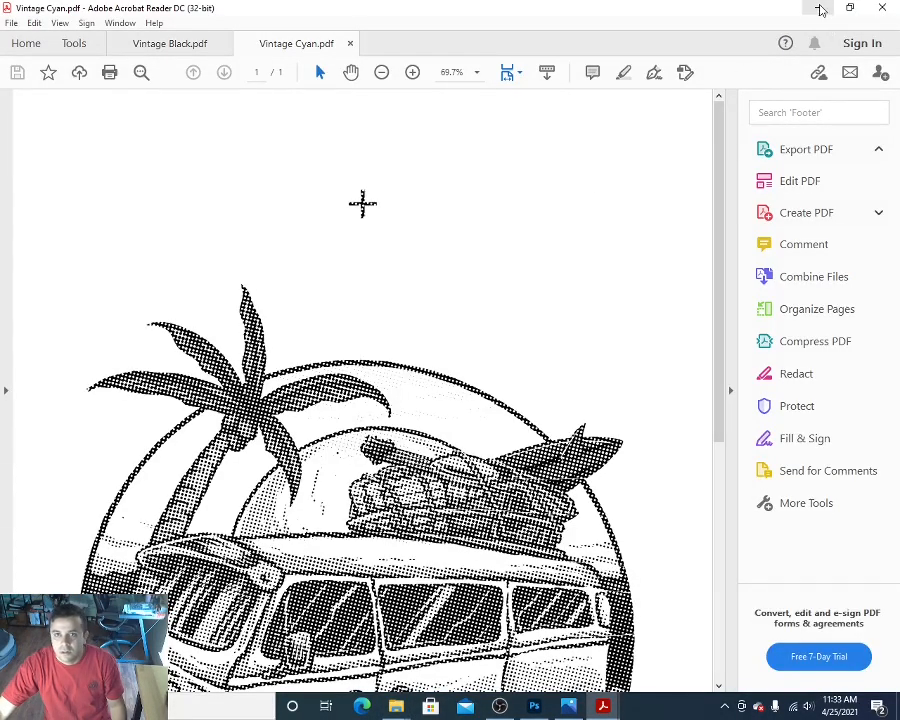
pyautogui.click(819, 10)
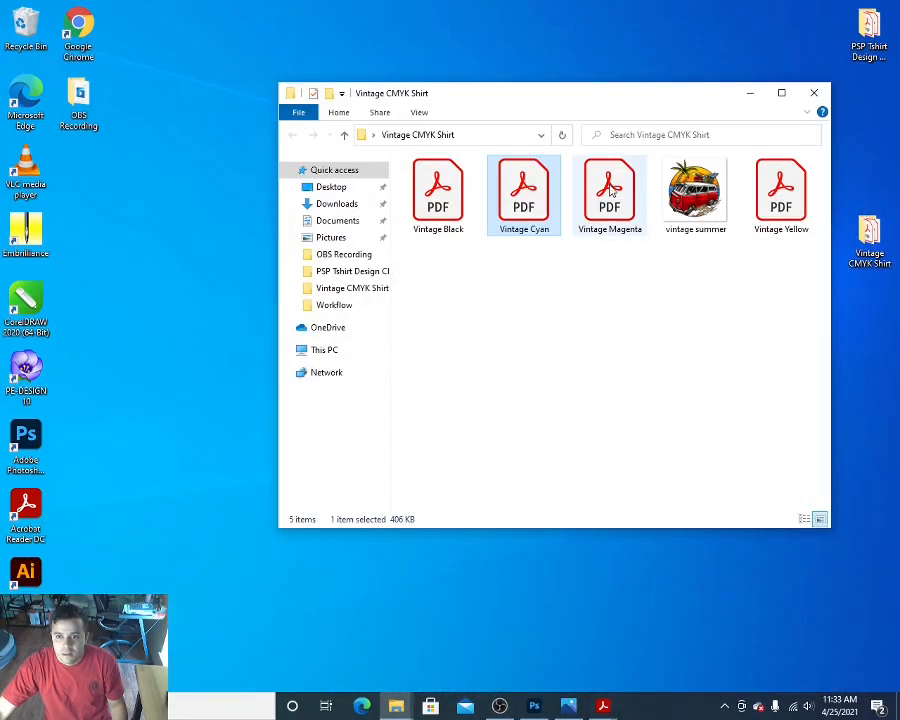
pyautogui.doubleClick(609, 190)
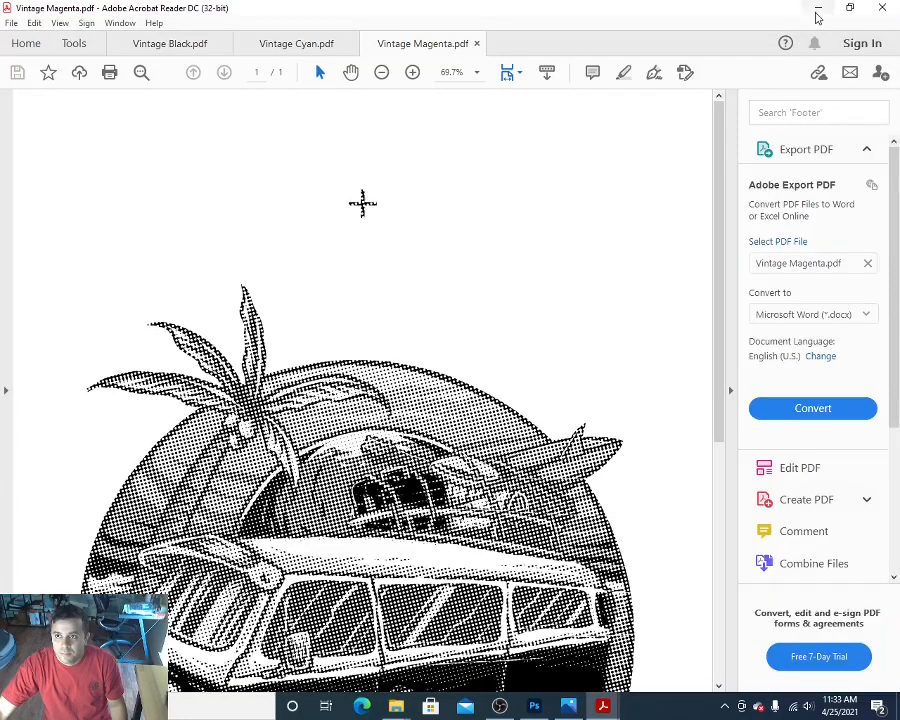
pyautogui.click(817, 12)
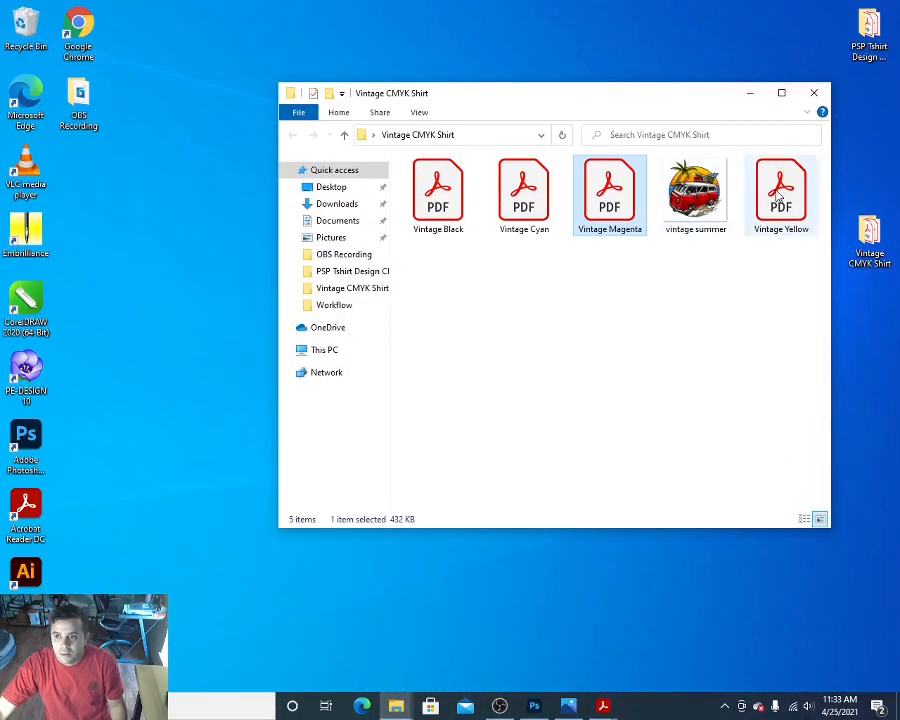
pyautogui.doubleClick(779, 193)
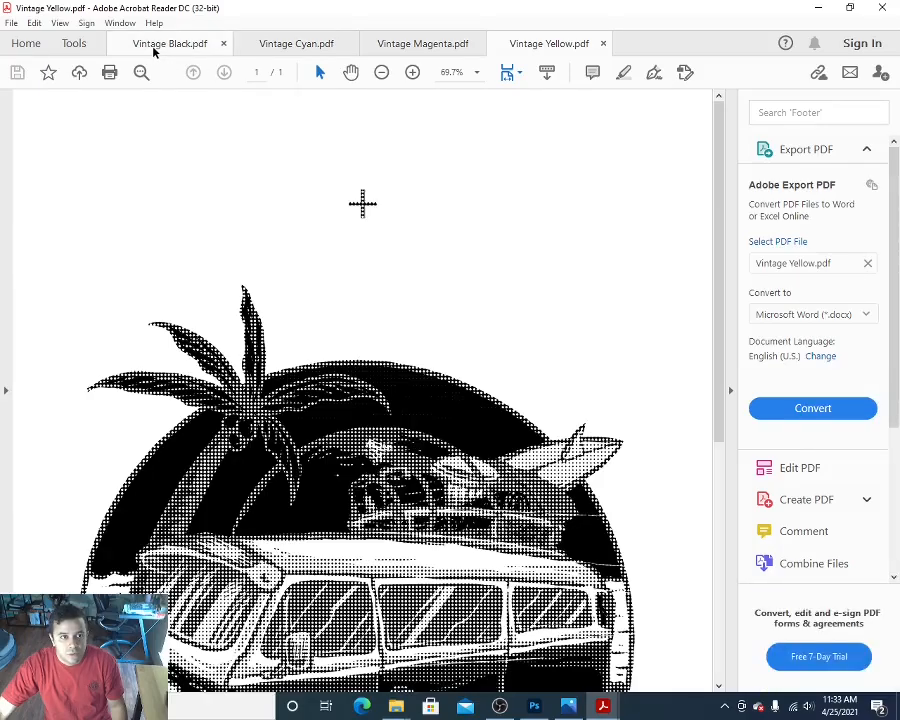
# Step: Examine the halftone dots and registration mark on the Black separation and on the Cyan separation
pyautogui.click(155, 45)
pyautogui.scroll(-3, 380, 377)
pyautogui.scroll(-2, 381, 380)
pyautogui.scroll(2, 381, 388)
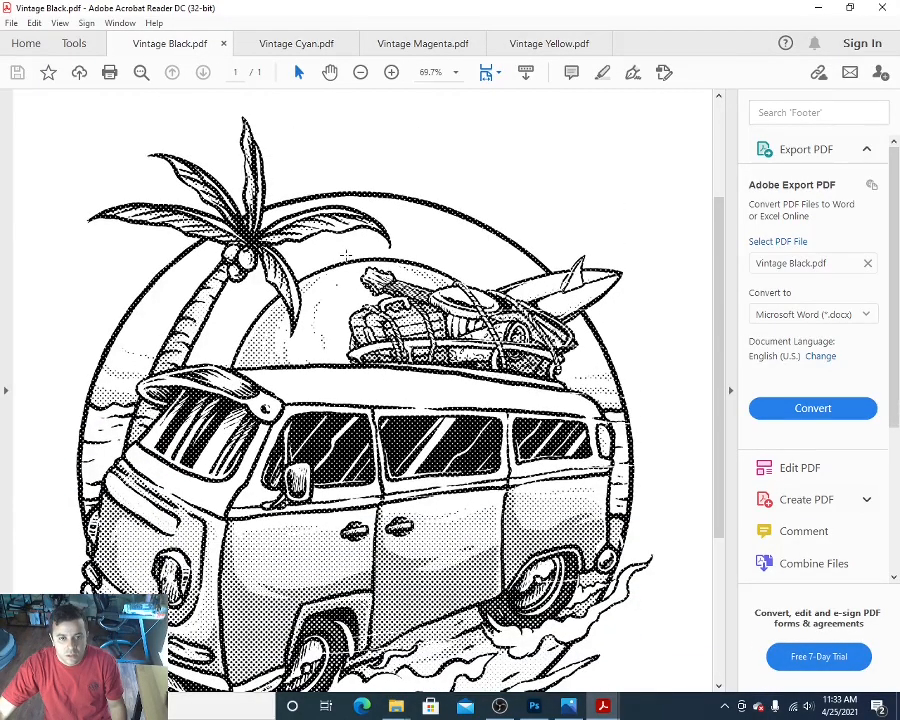
pyautogui.scroll(3, 363, 250)
pyautogui.click(301, 44)
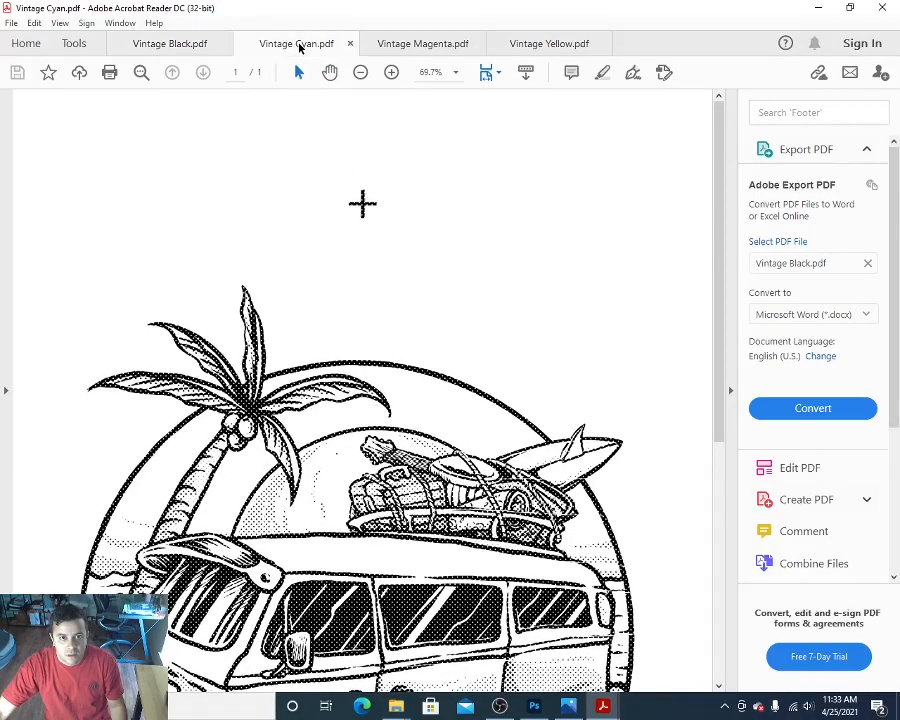
pyautogui.scroll(-3, 405, 373)
pyautogui.scroll(3, 405, 373)
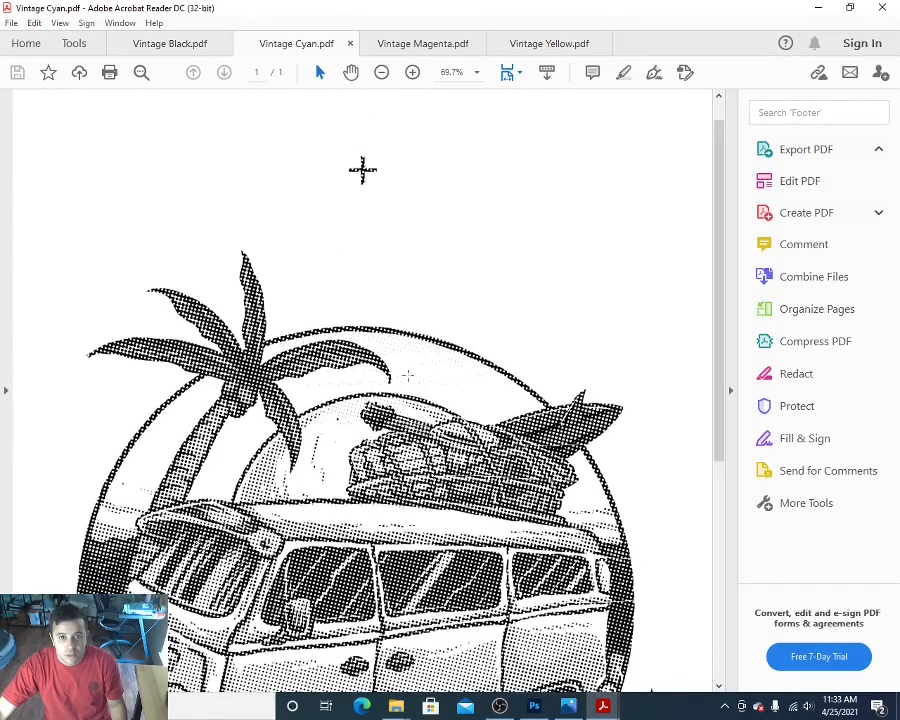
# Step: Compare the halftones of the Magenta, Yellow and Cyan separations, returning to the artwork on the Black separation
pyautogui.click(405, 46)
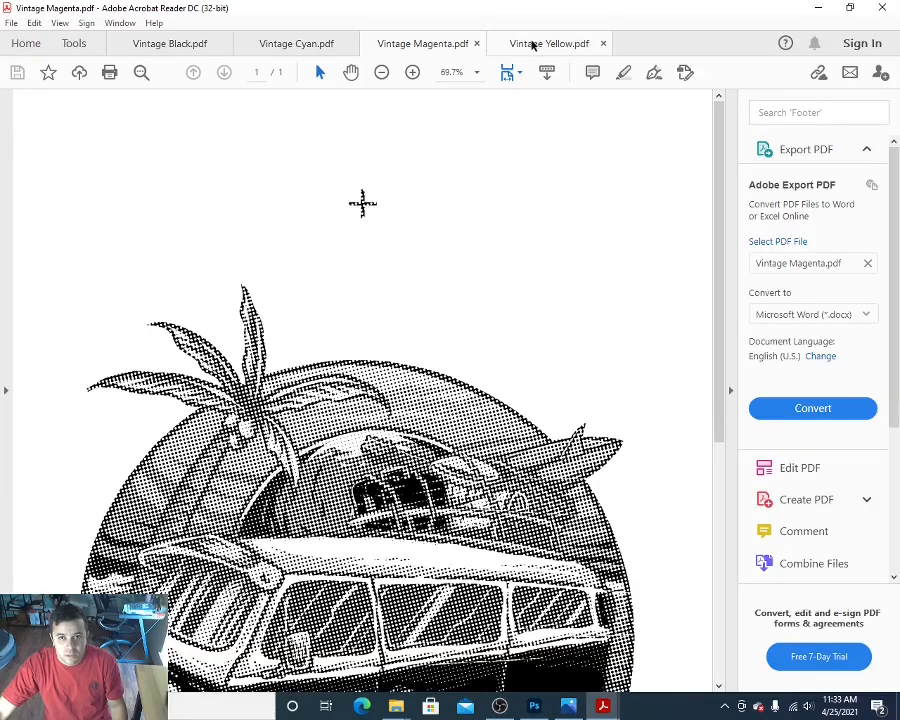
pyautogui.click(537, 44)
pyautogui.click(422, 42)
pyautogui.click(296, 44)
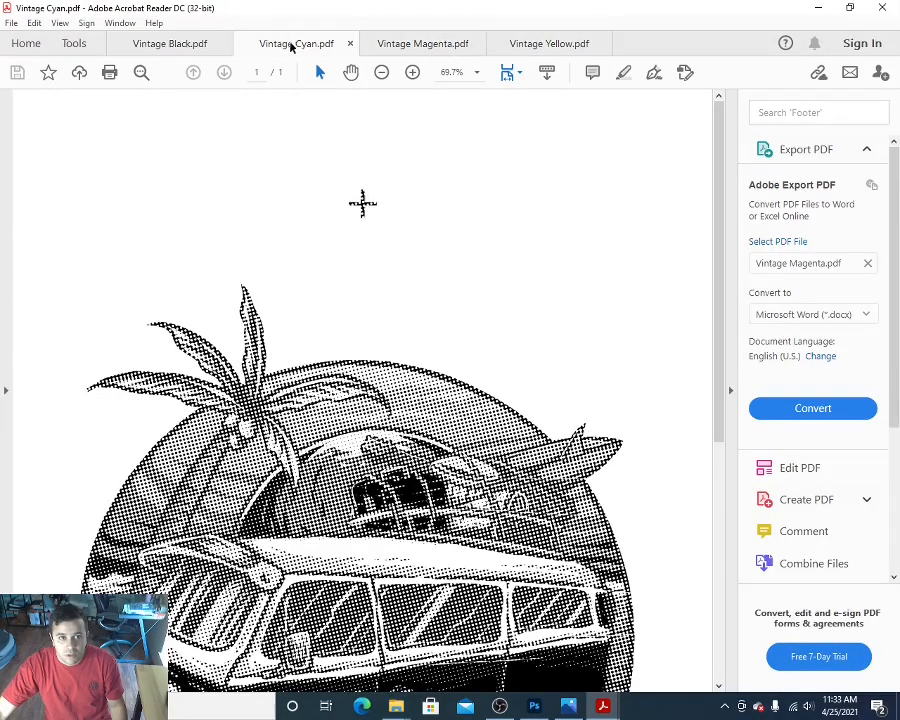
pyautogui.click(173, 46)
pyautogui.scroll(-4, 378, 285)
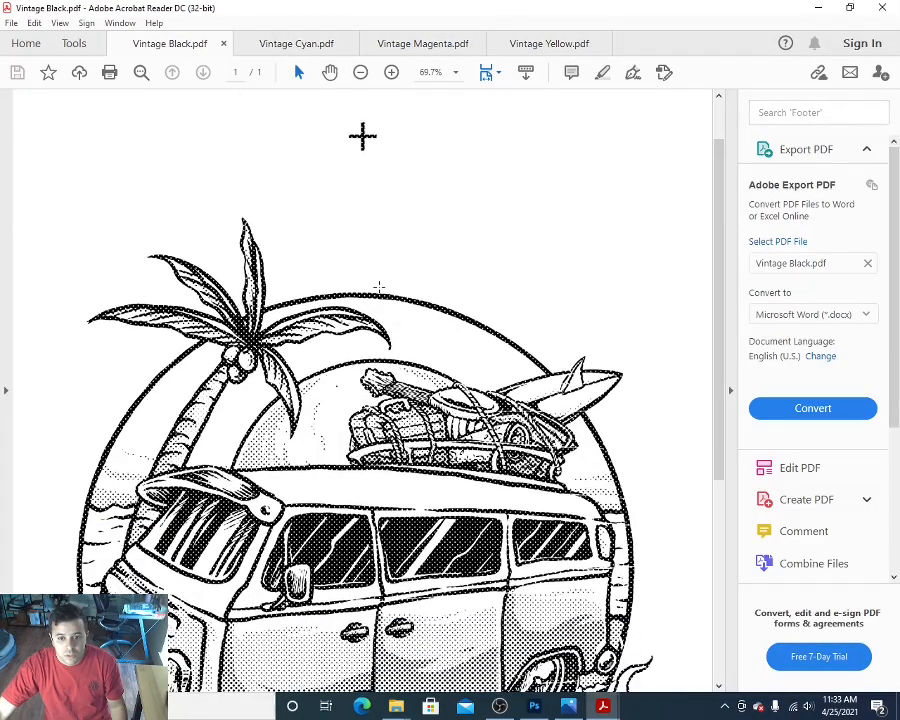
pyautogui.scroll(2, 379, 289)
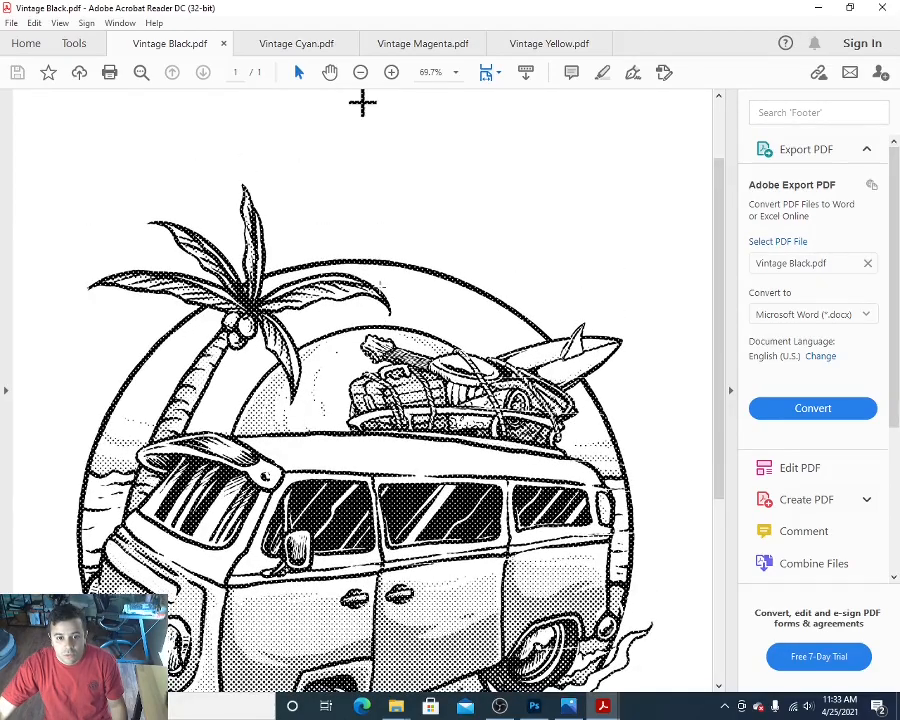
pyautogui.scroll(2, 379, 289)
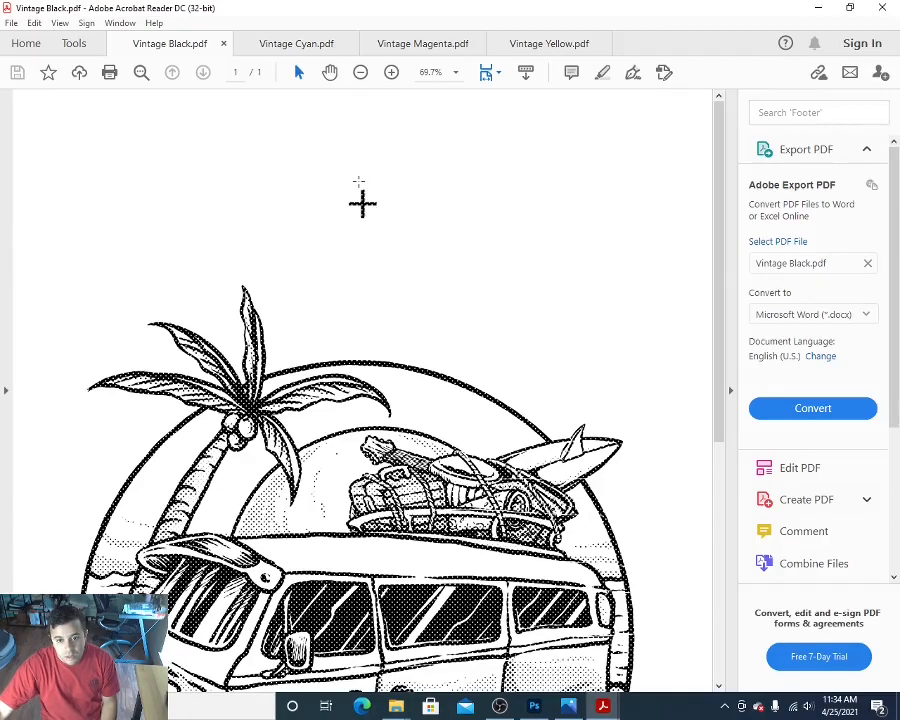
# Step: Compare the Cyan separation's halftone pattern with the Black one
pyautogui.click(285, 46)
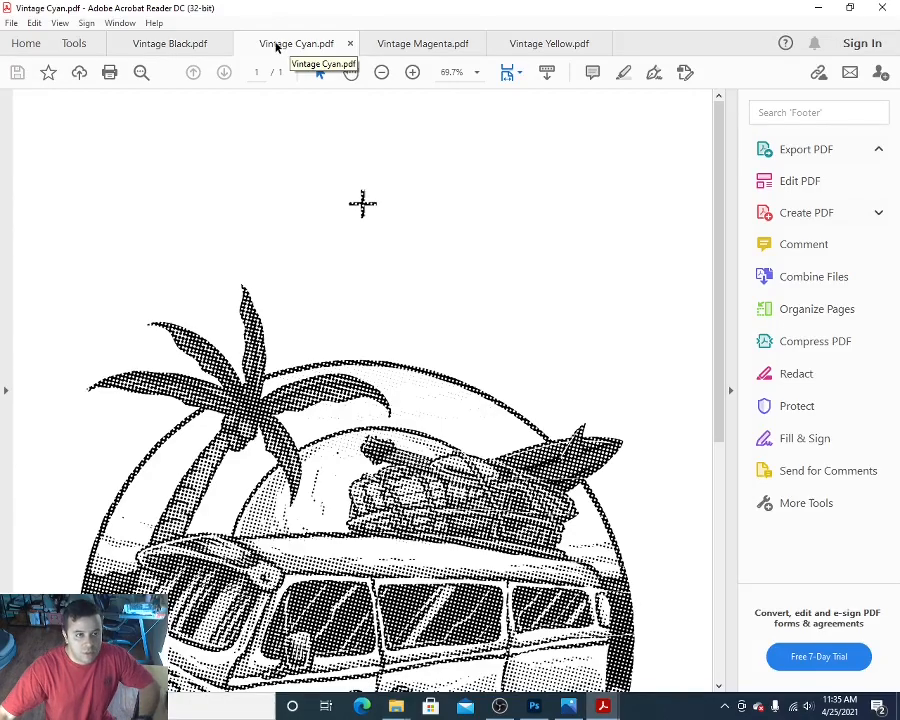
pyautogui.click(178, 46)
pyautogui.click(264, 44)
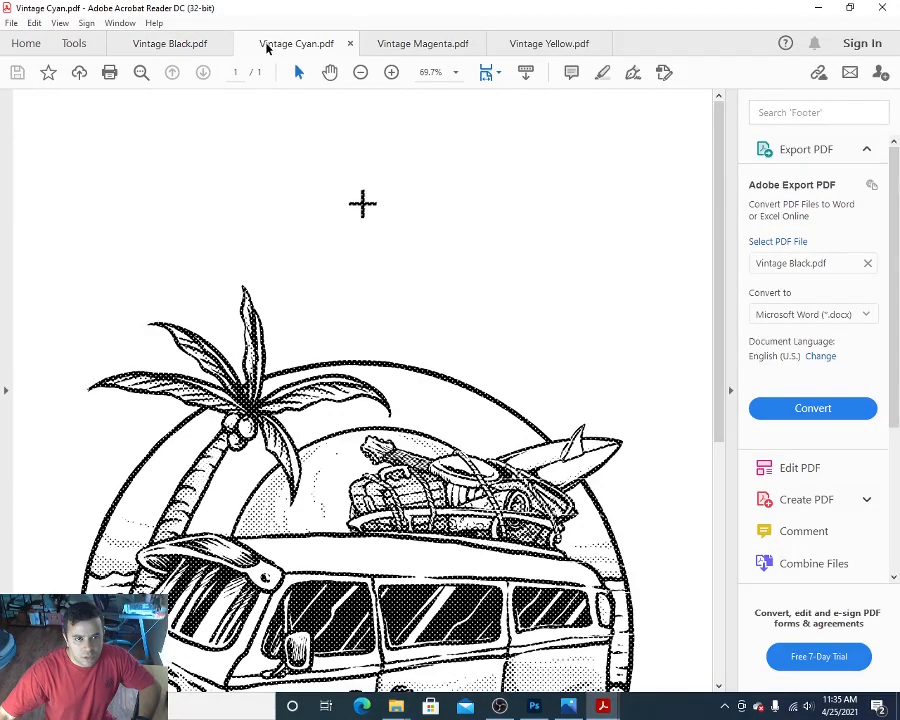
# Step: Set up a print of the Vintage Black PDF on the Canon iX6800 series with the 13x19 Screen Printing preset
pyautogui.click(165, 44)
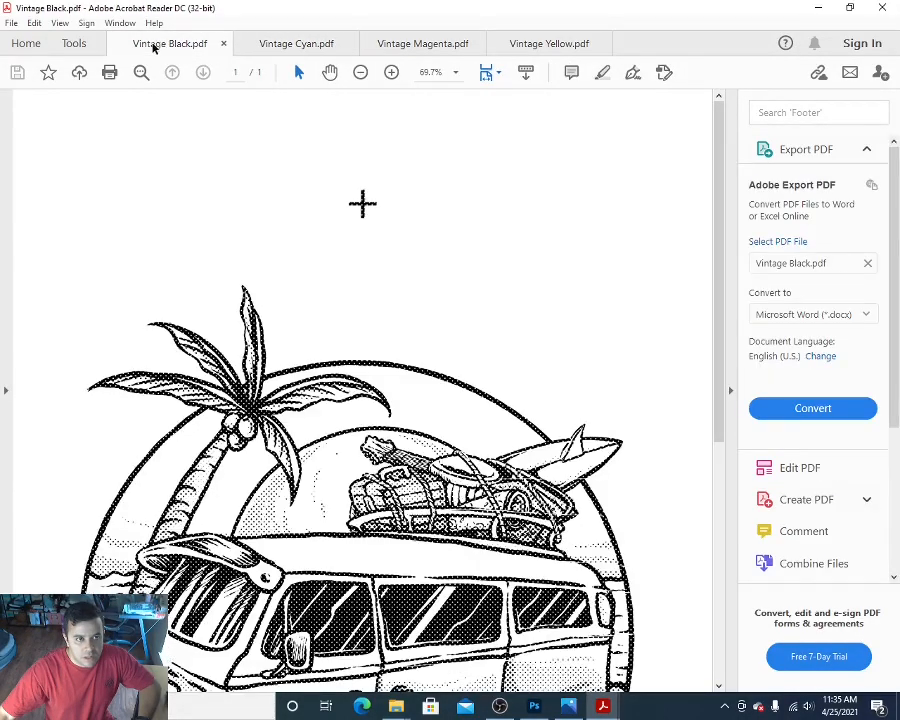
pyautogui.click(10, 24)
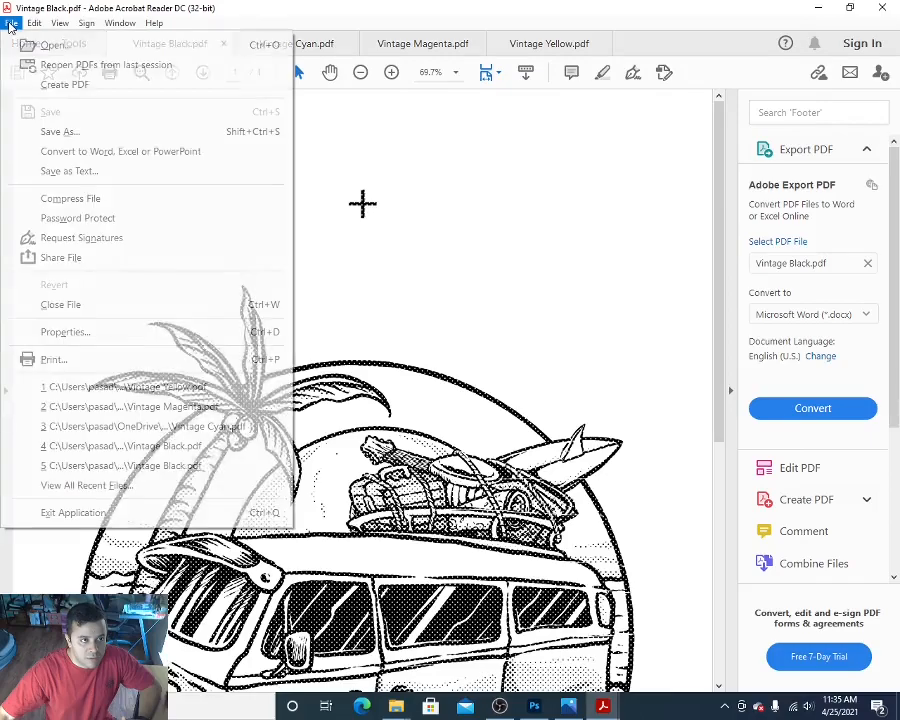
pyautogui.click(47, 360)
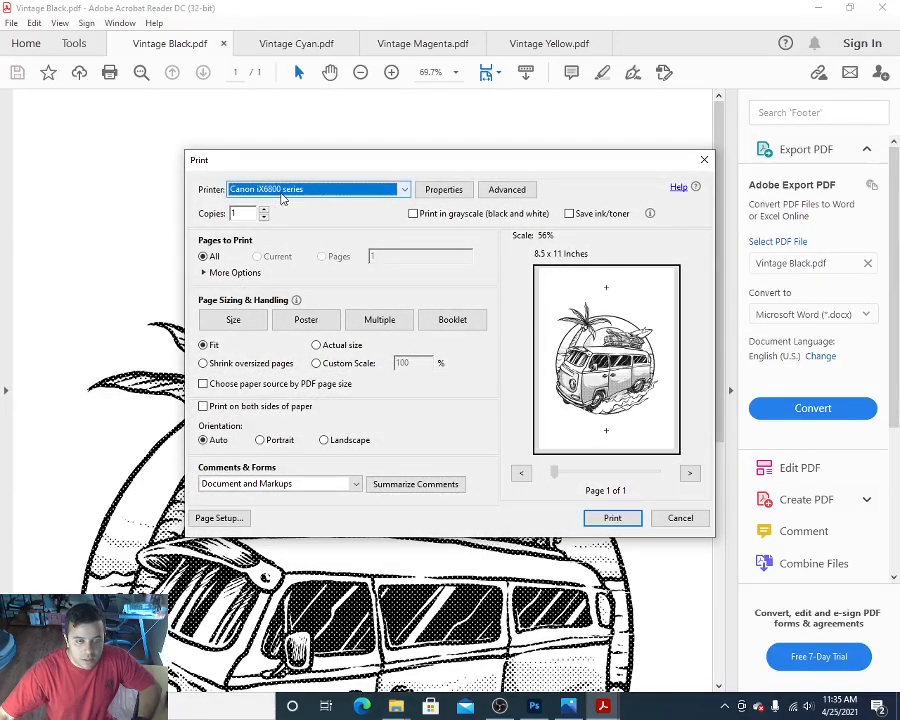
pyautogui.click(435, 194)
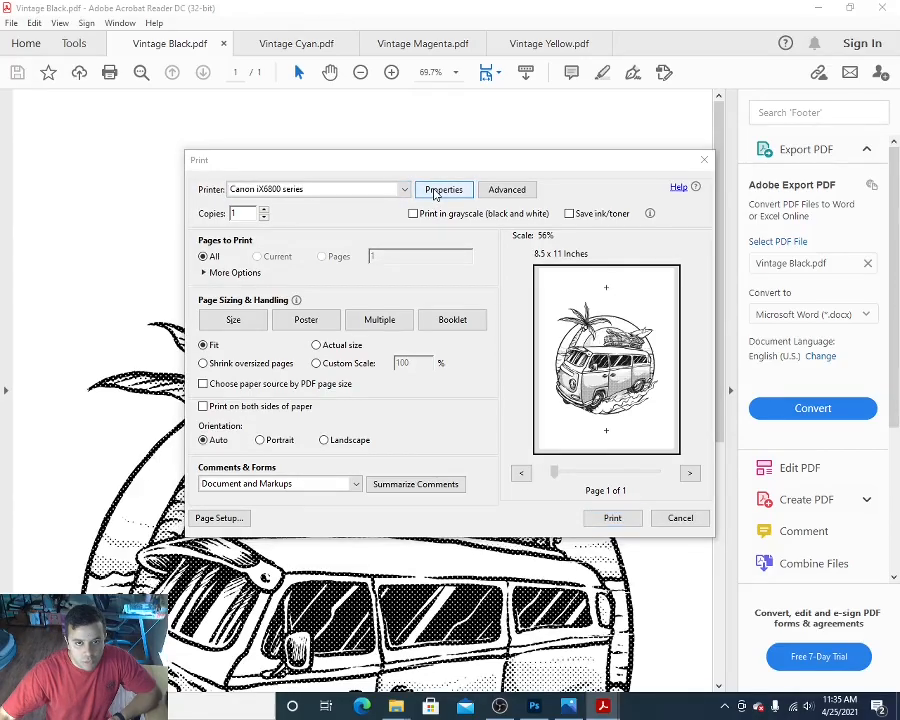
pyautogui.scroll(-1, 283, 261)
pyautogui.click(277, 270)
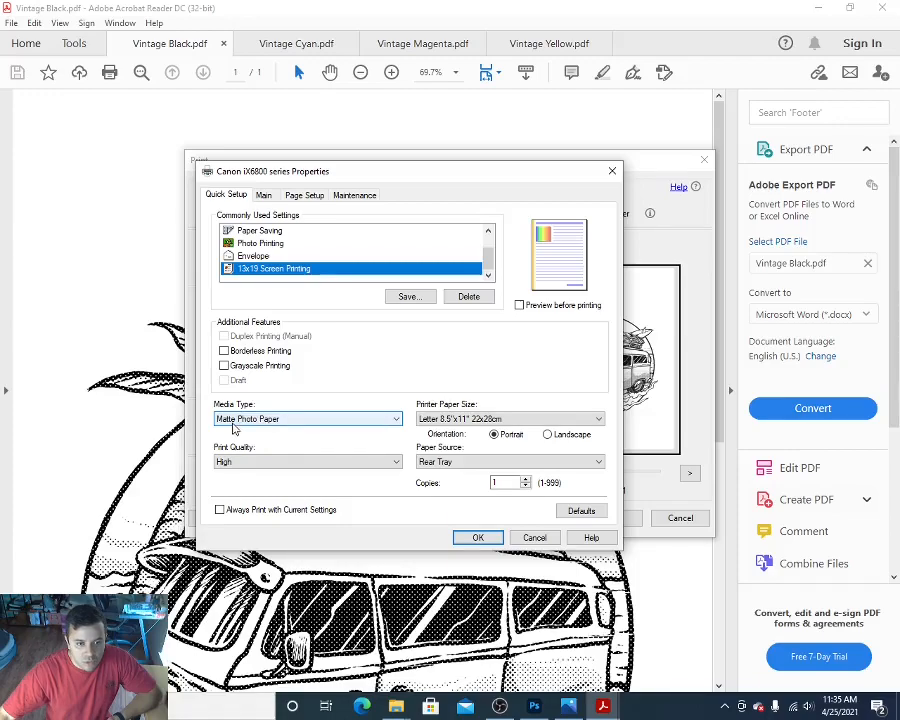
# Step: Keep Matte Photo Paper and High quality, set the paper size to A3+ 13"x19" 33x48cm, and apply the printer properties
pyautogui.click(295, 424)
pyautogui.click(291, 424)
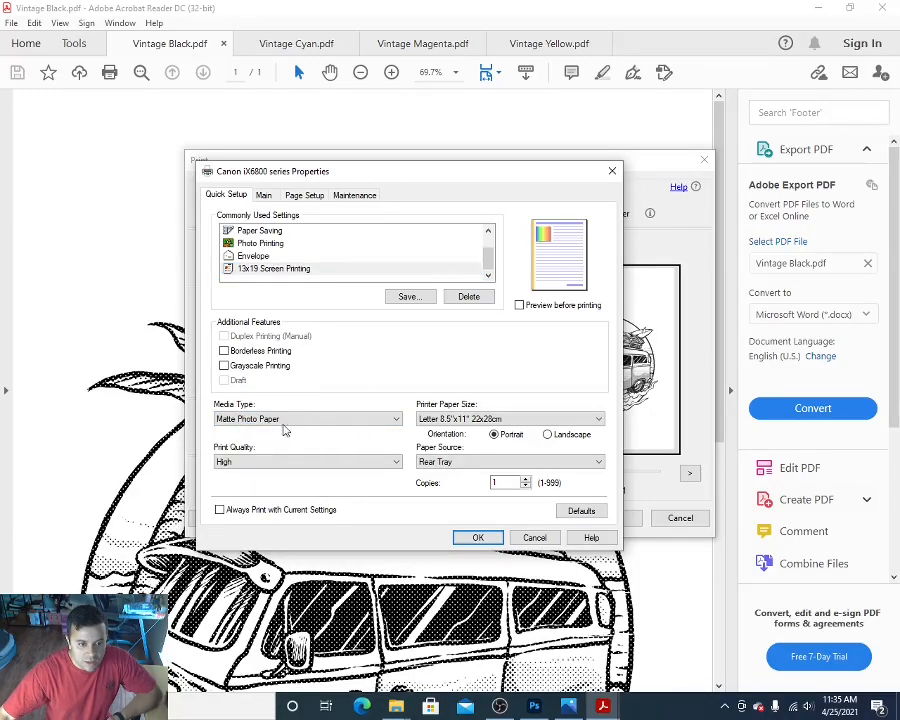
pyautogui.click(253, 463)
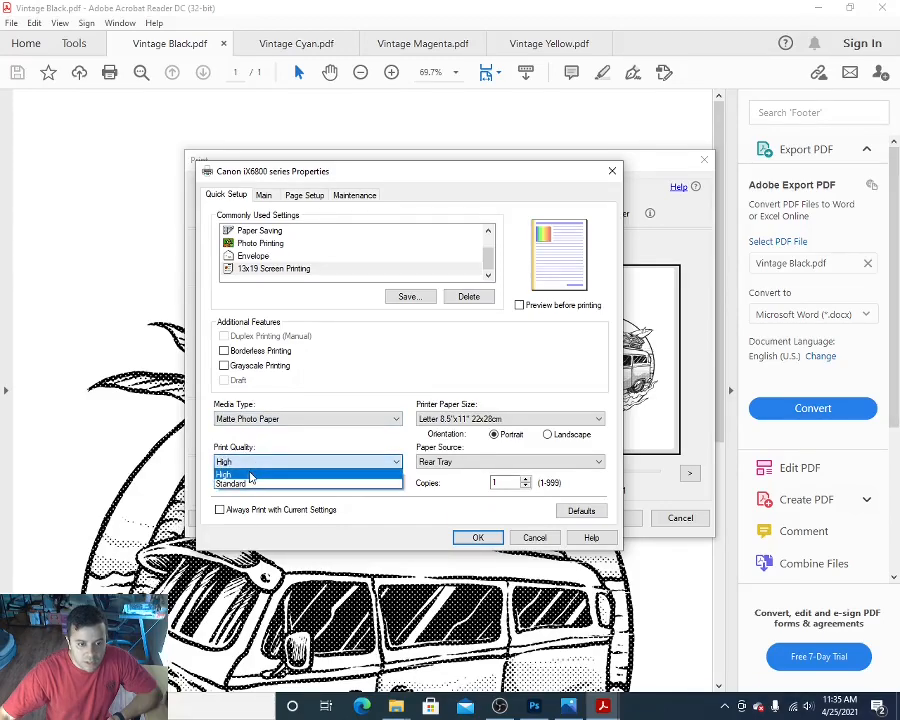
pyautogui.click(268, 473)
pyautogui.click(494, 418)
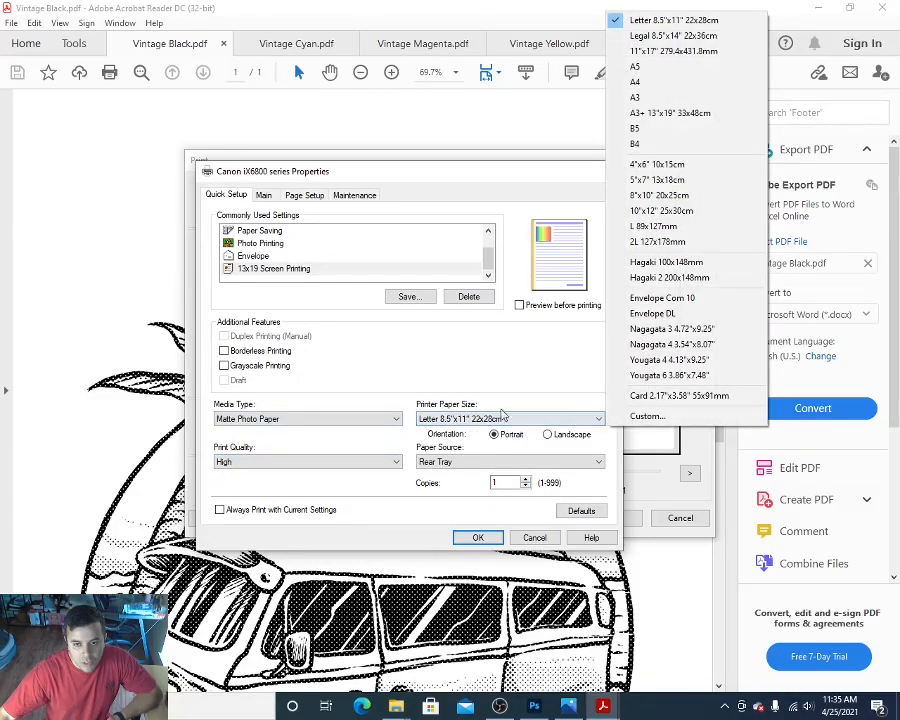
pyautogui.click(657, 116)
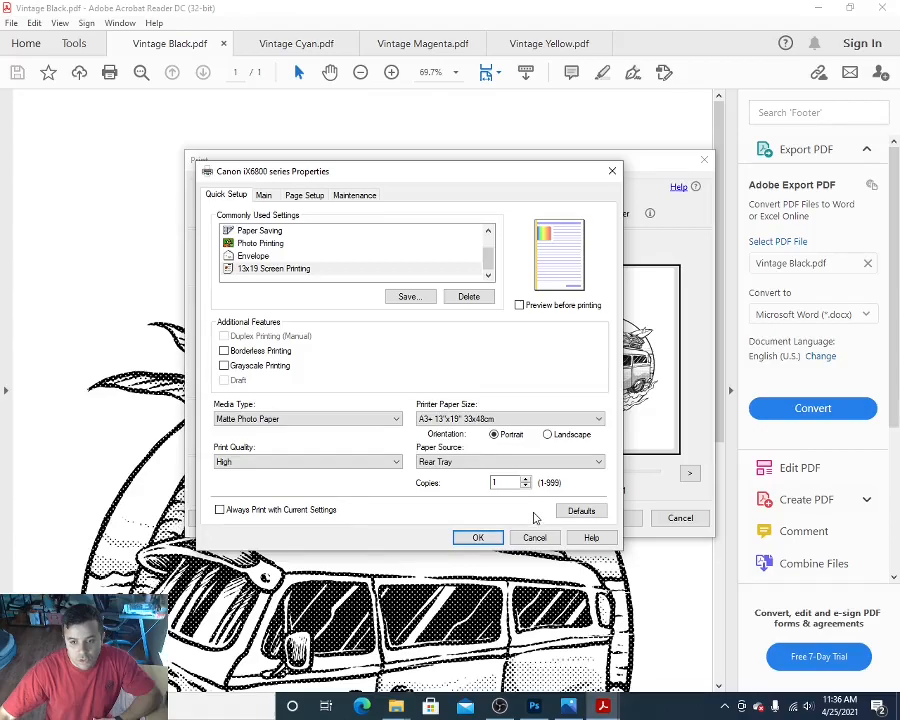
pyautogui.click(478, 537)
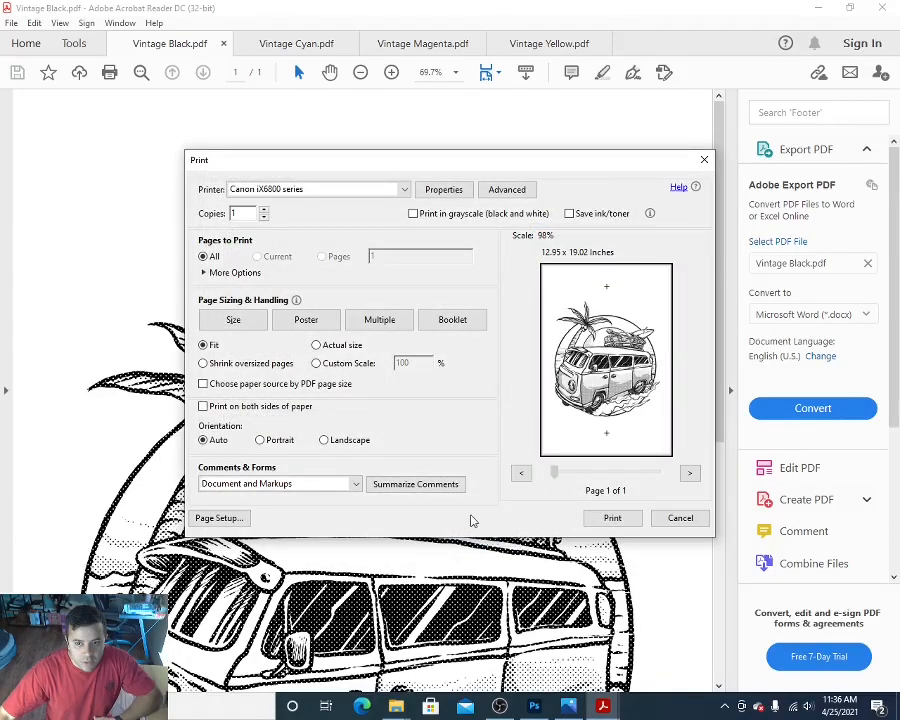